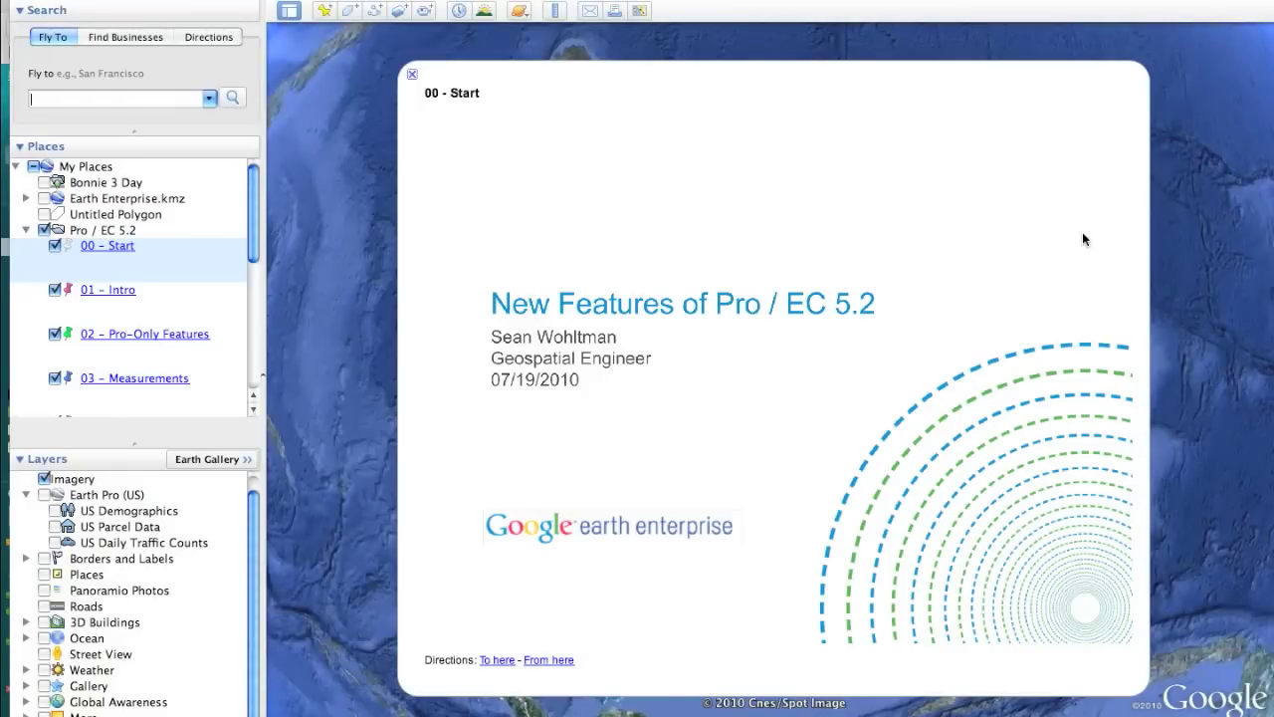
pyautogui.click(412, 75)
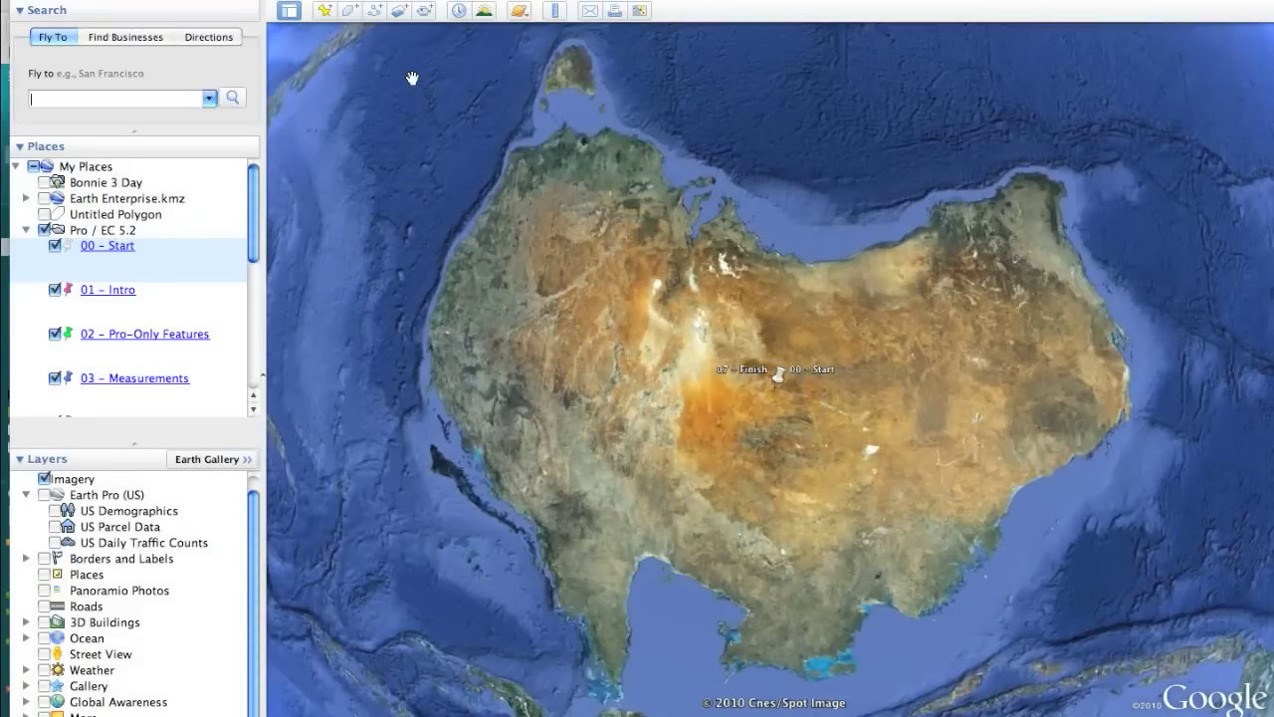
pyautogui.click(209, 100)
pyautogui.click(182, 126)
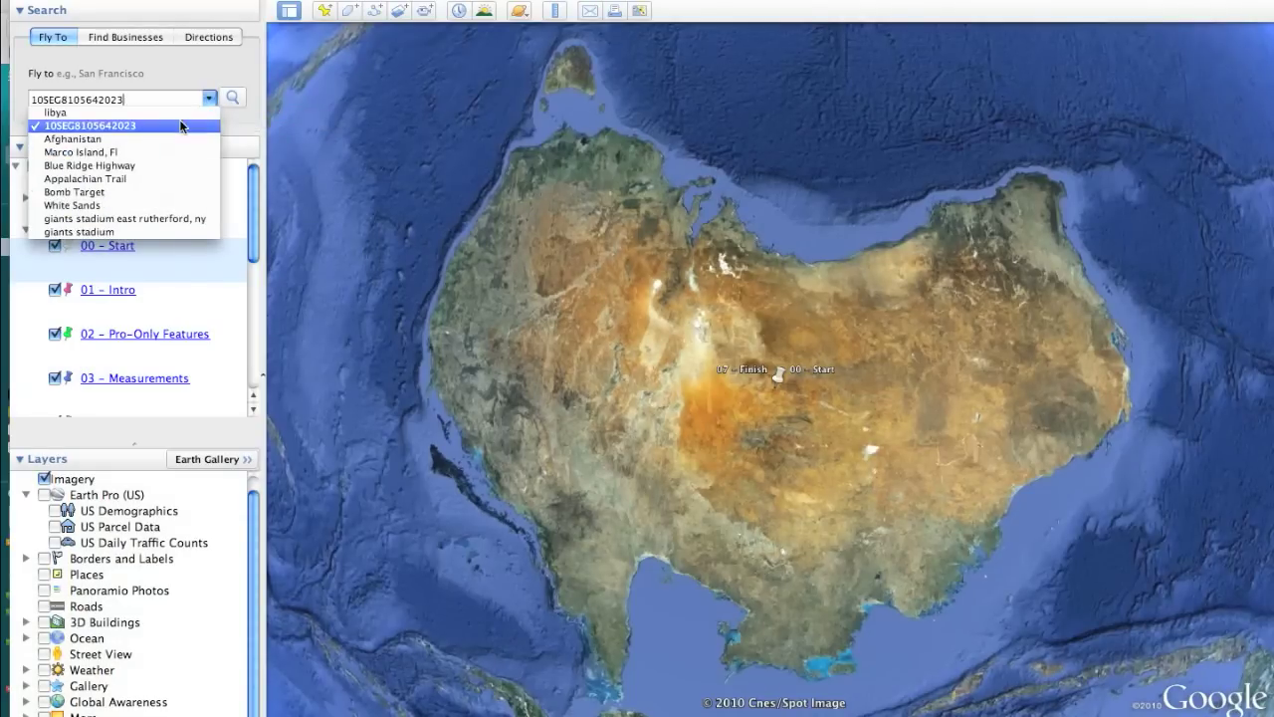
pyautogui.click(233, 99)
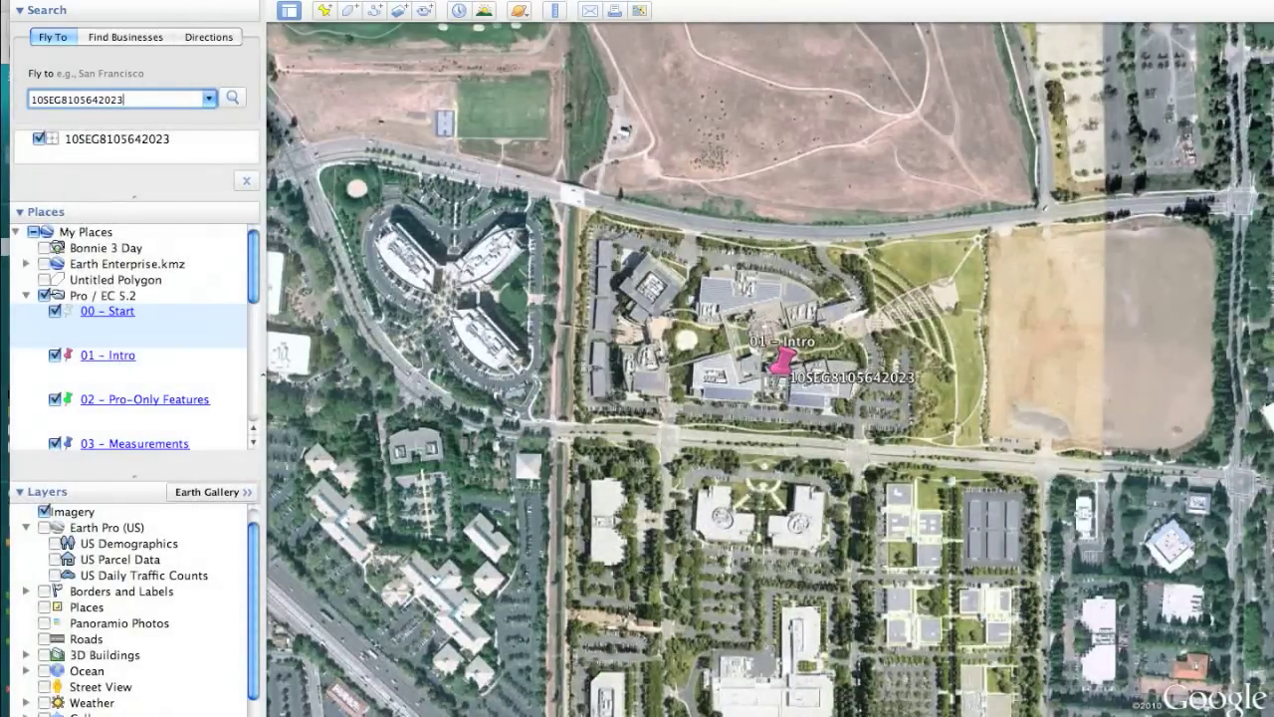
# - Review the coordinate display format in the 3D view preferences and accept the existing settings
pyautogui.click(154, 0)
pyautogui.click(149, 8)
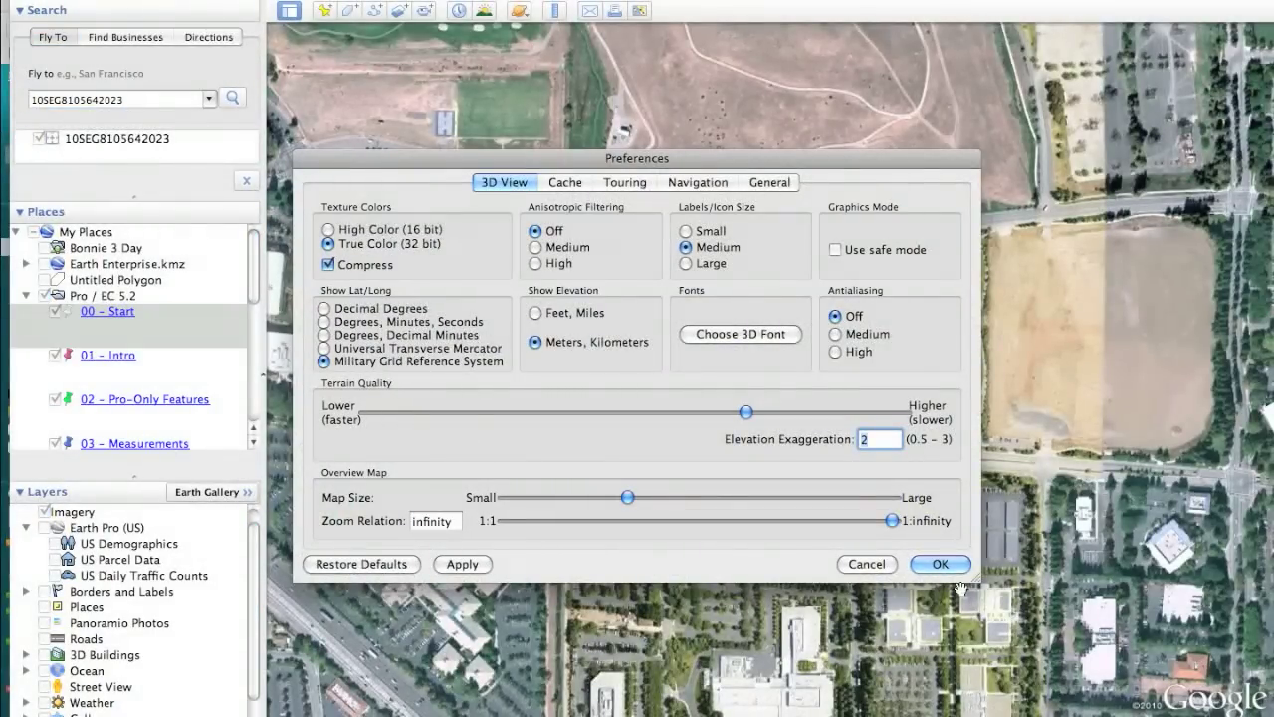
pyautogui.press('Return')
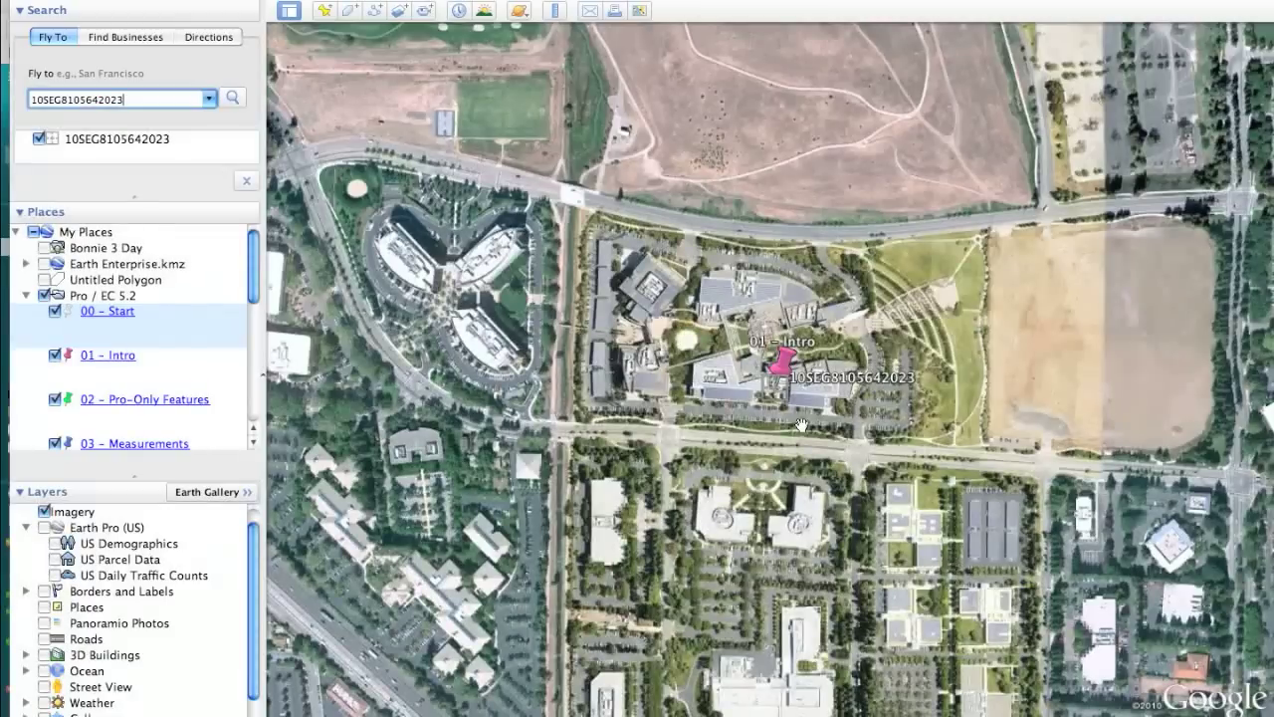
# - Place a new placemark on the parking area northeast of the campus and select its grid reference text
pyautogui.click(323, 12)
pyautogui.moveTo(785, 366); pyautogui.dragTo(1064, 129)
pyautogui.doubleClick(343, 68)
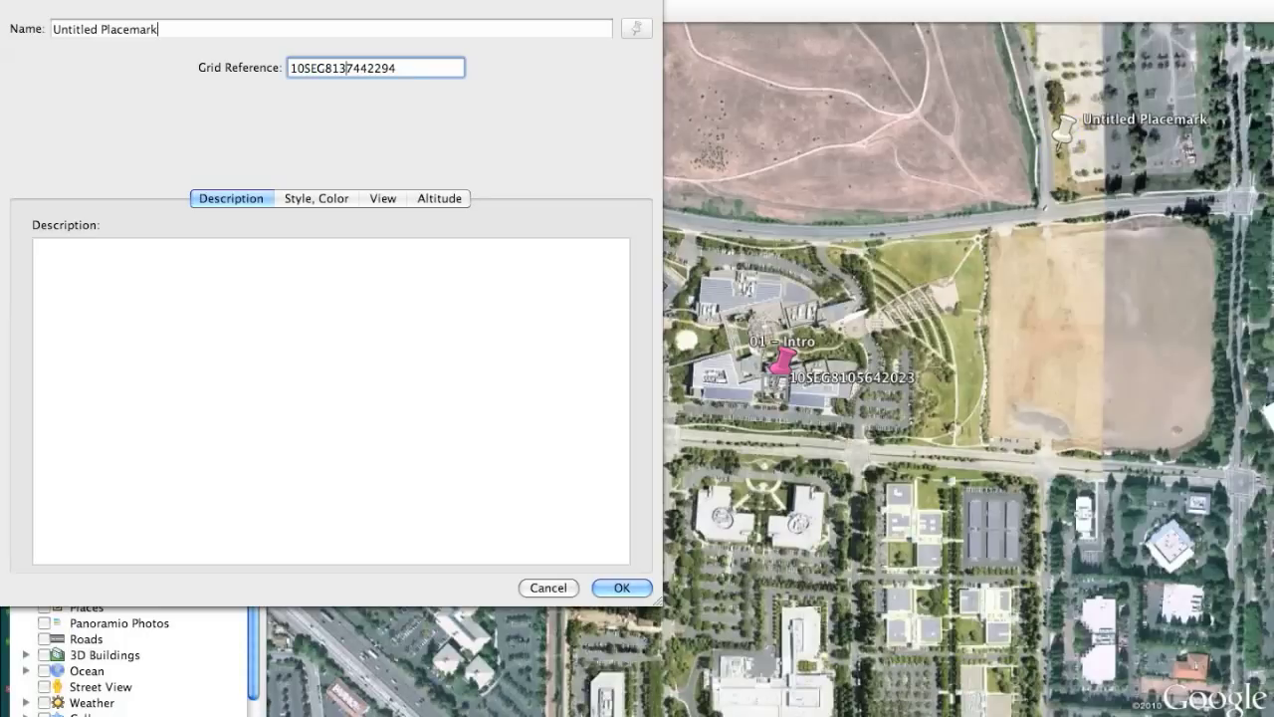
pyautogui.rightClick(345, 68)
pyautogui.click(378, 140)
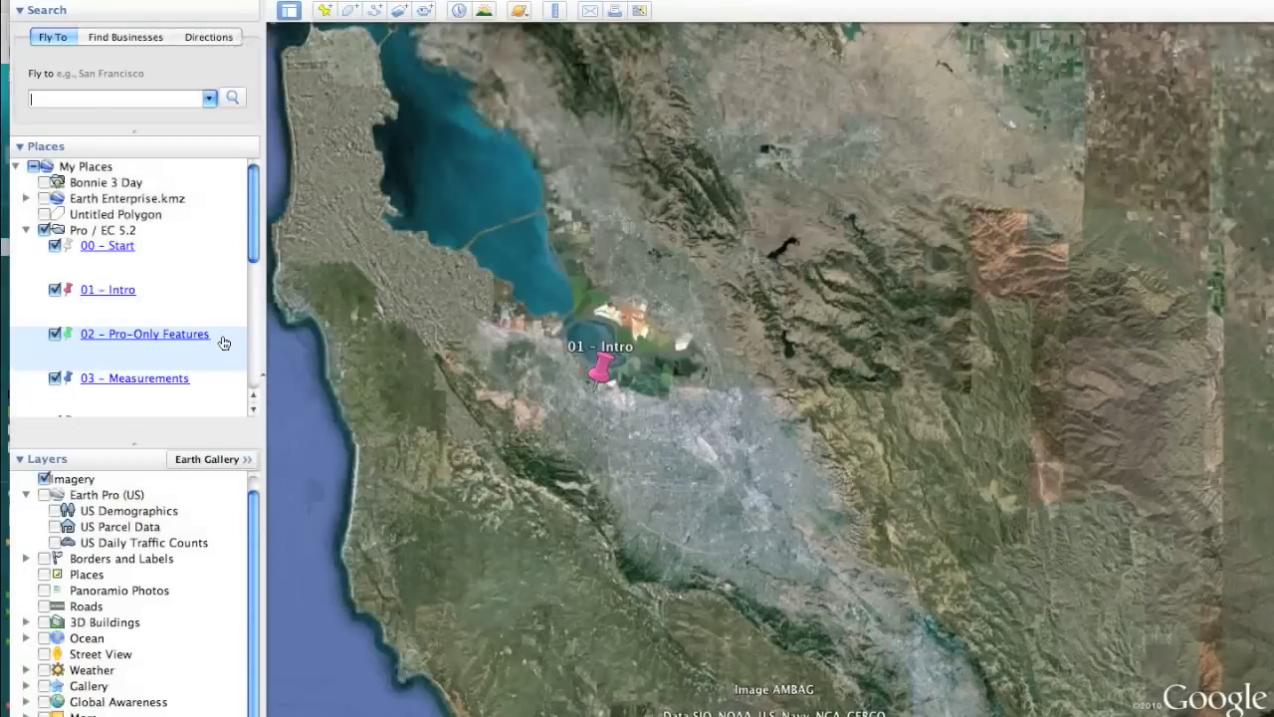
# - Fly to the 02 - Pro-Only Features placemark, dismiss its balloon and show the US Demographics layer around it
pyautogui.doubleClick(223, 343)
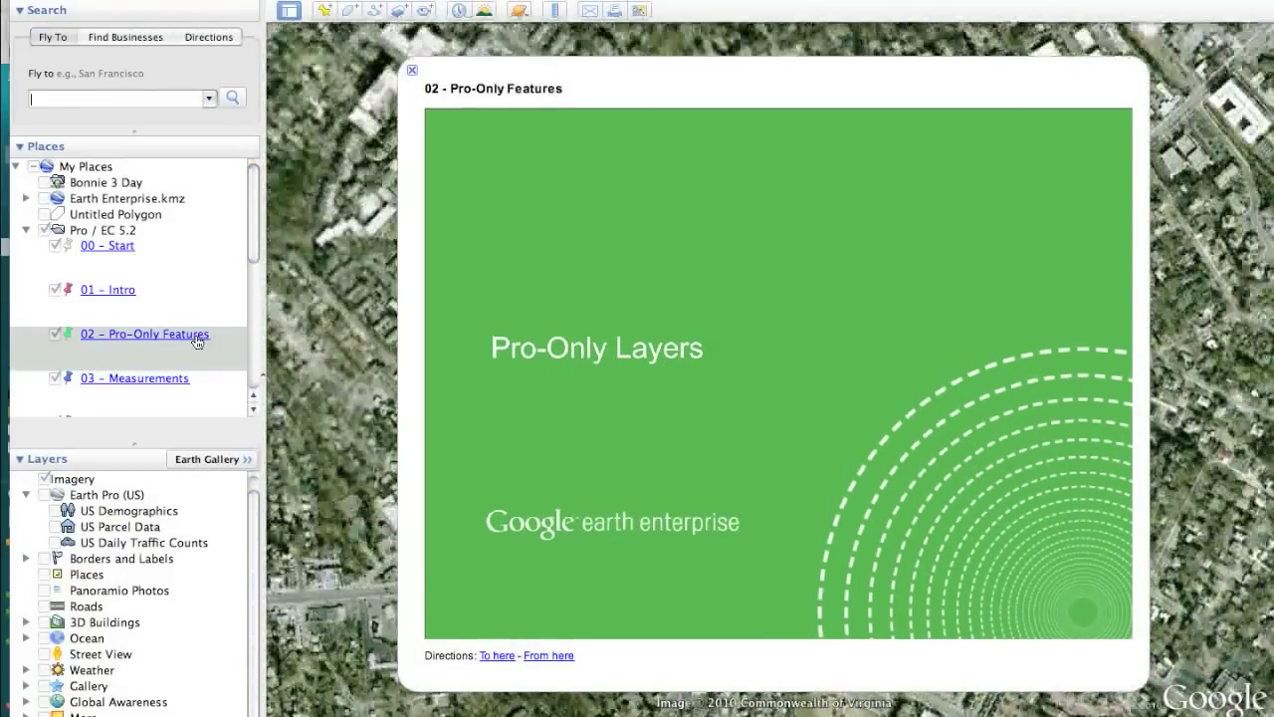
pyautogui.click(413, 73)
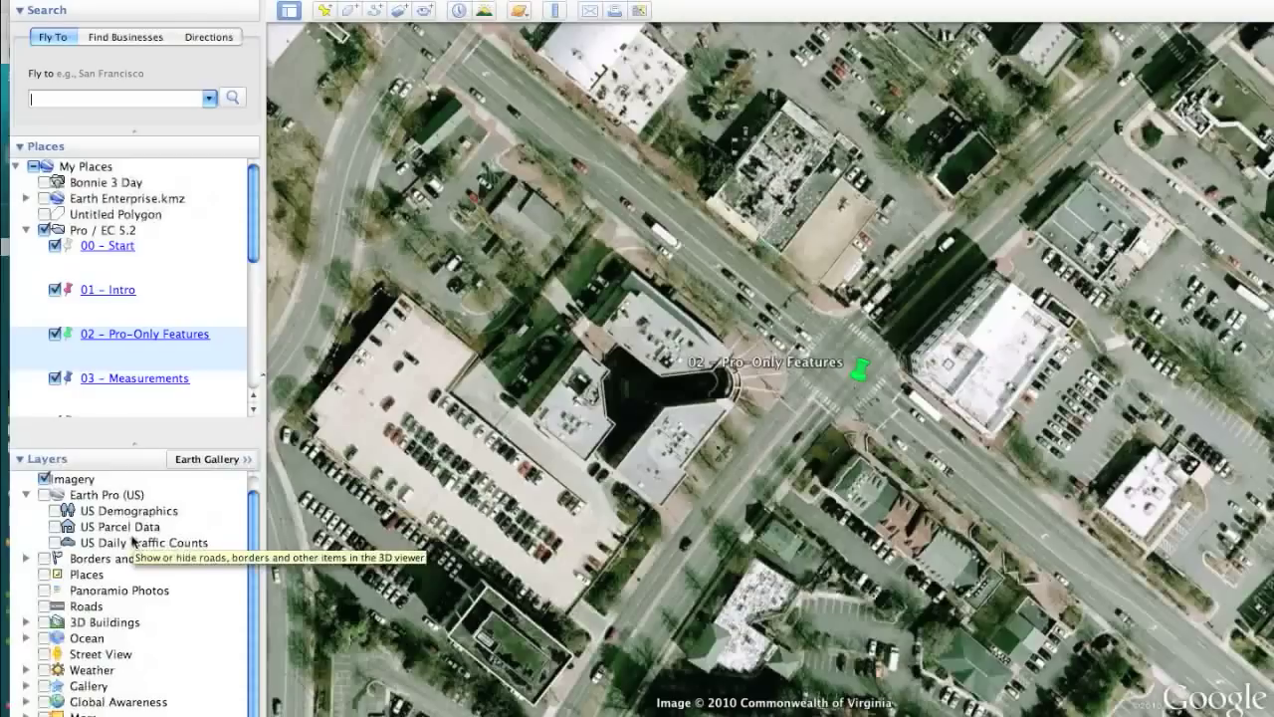
pyautogui.click(61, 511)
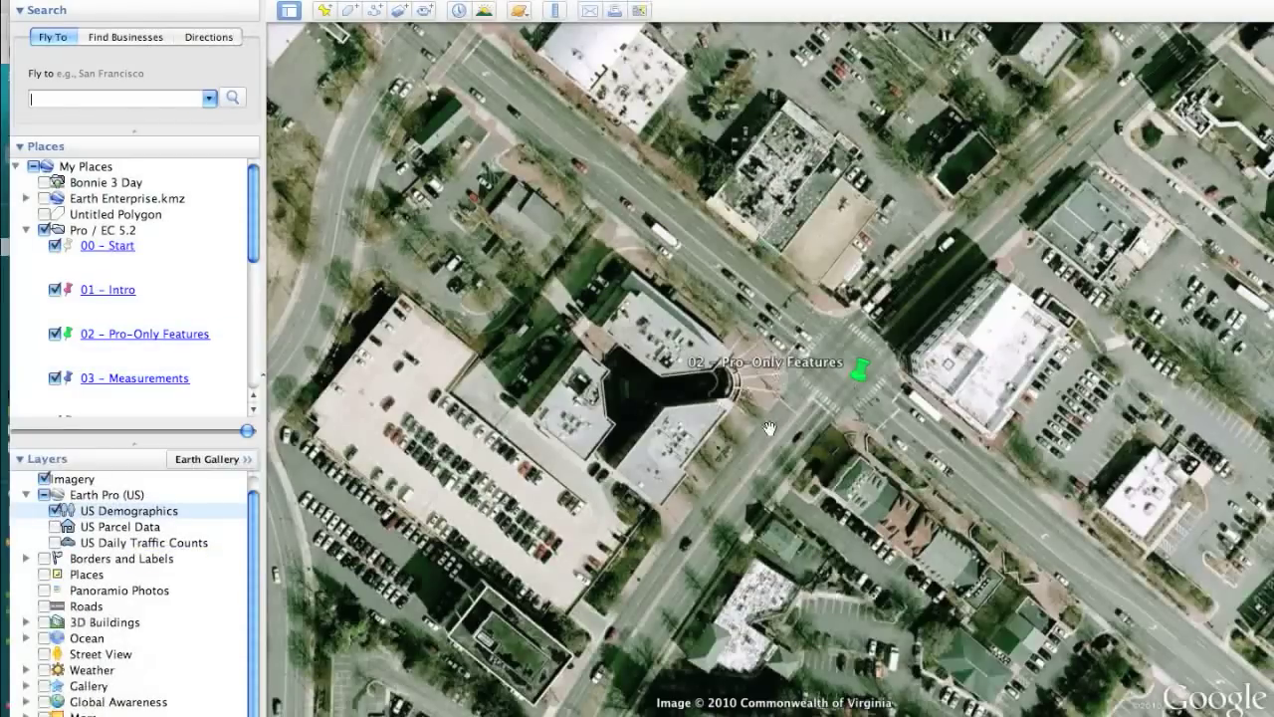
pyautogui.scroll(-5, 769, 428)
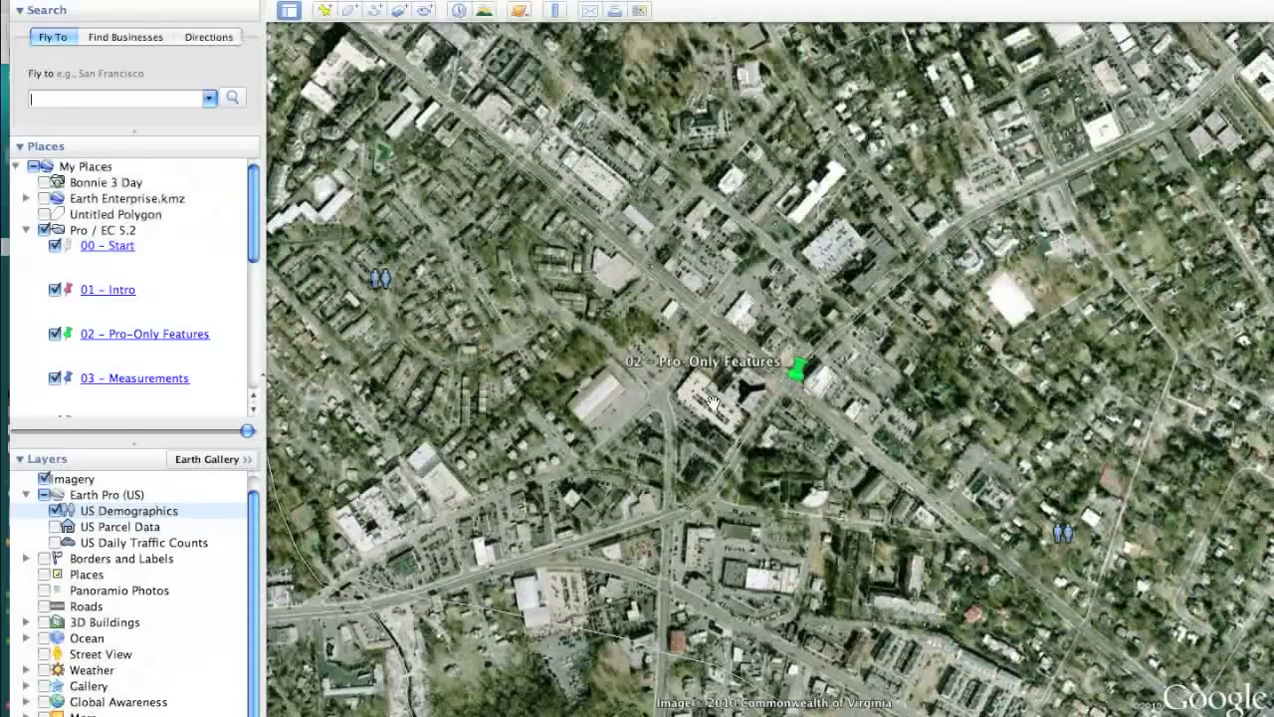
# - Inspect the Education data of the block group southeast of the placemark for Current Year (2009) and Five-Year Projected (2014)
pyautogui.click(1059, 538)
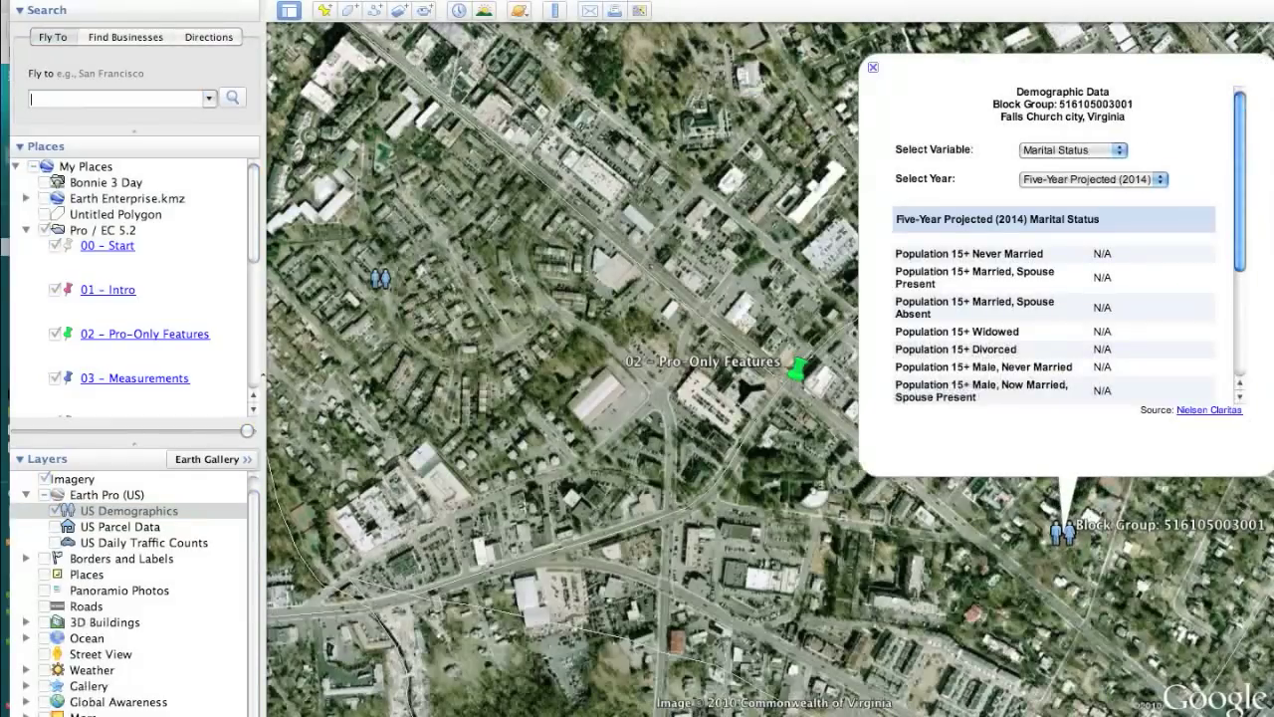
pyautogui.click(1098, 154)
pyautogui.click(1092, 93)
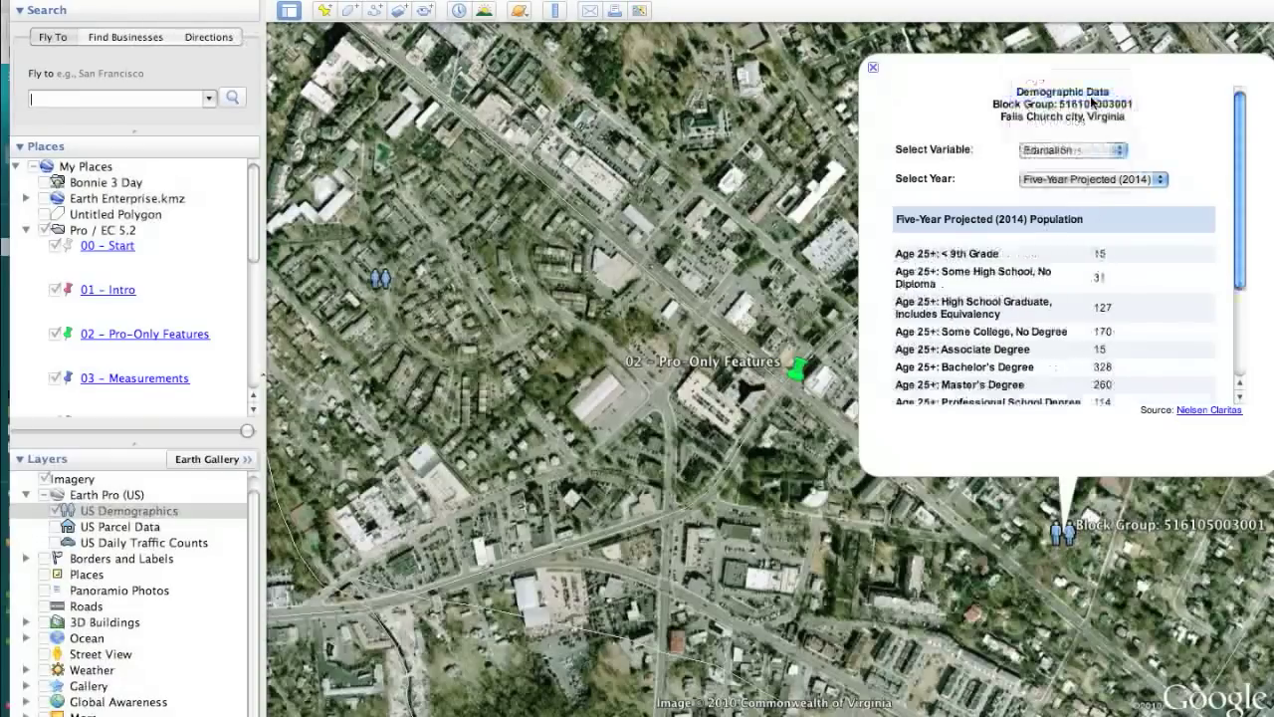
pyautogui.click(1090, 179)
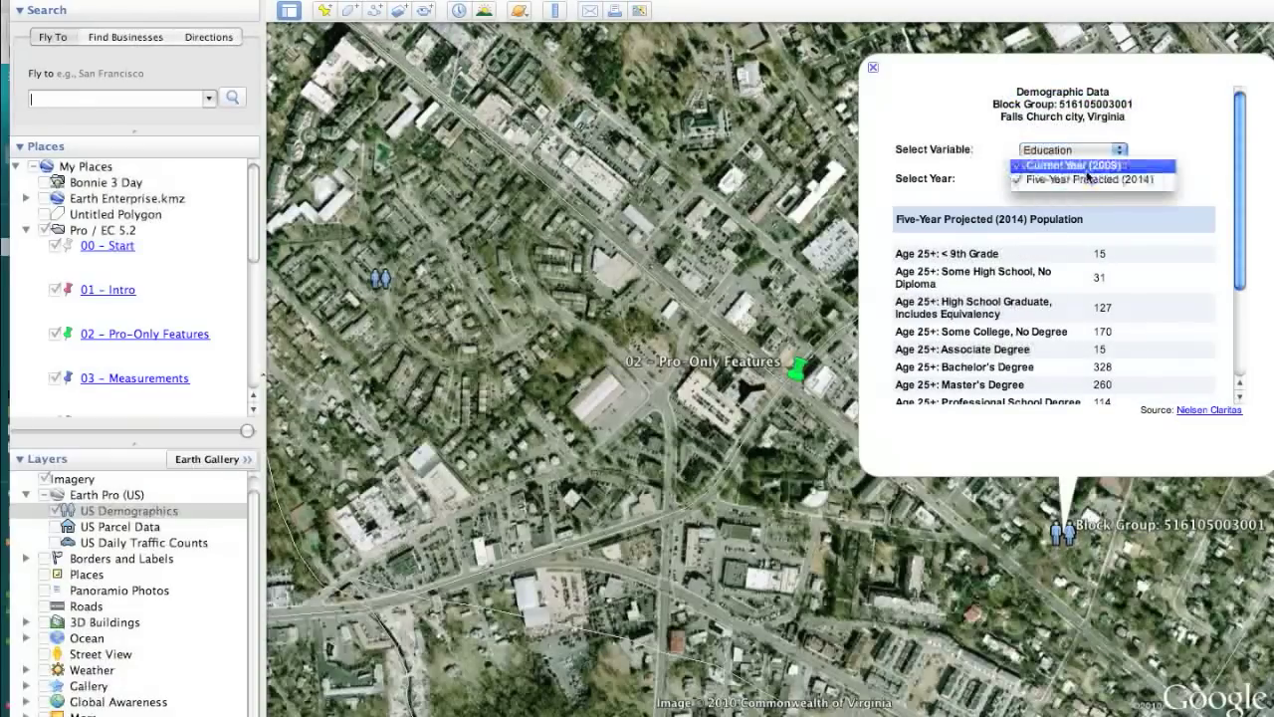
pyautogui.click(1086, 170)
pyautogui.click(1088, 179)
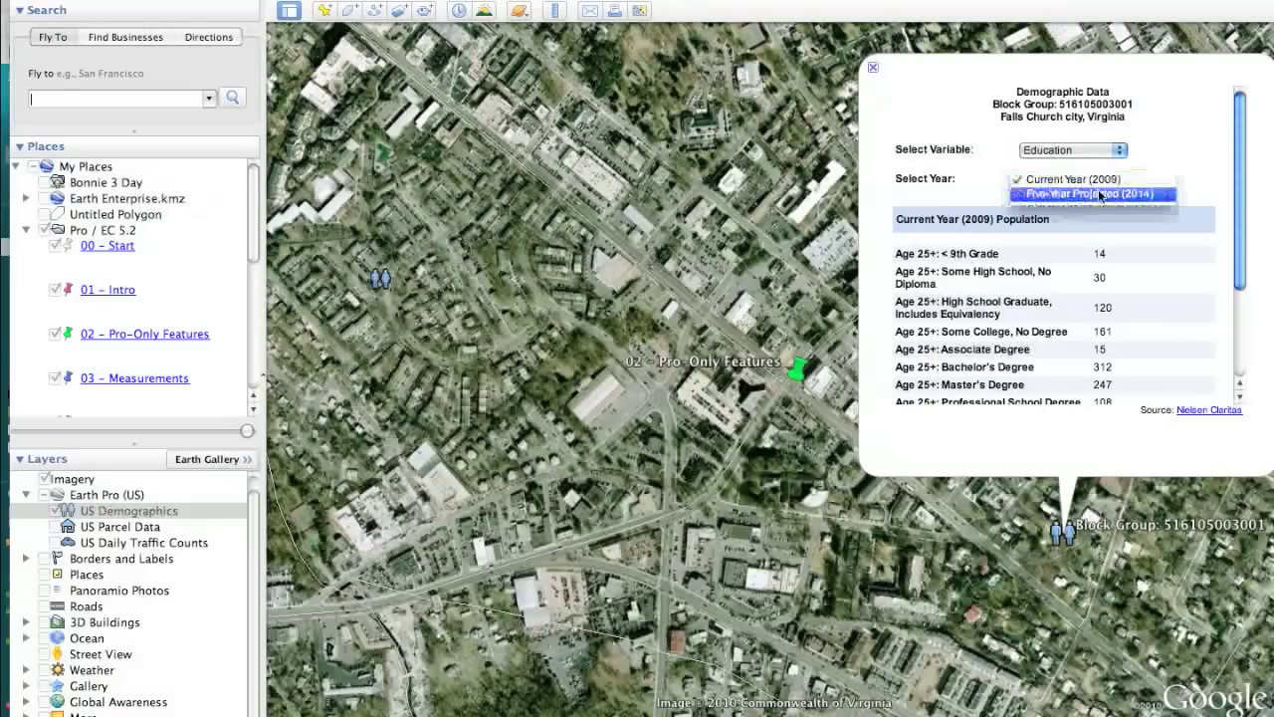
pyautogui.click(1099, 195)
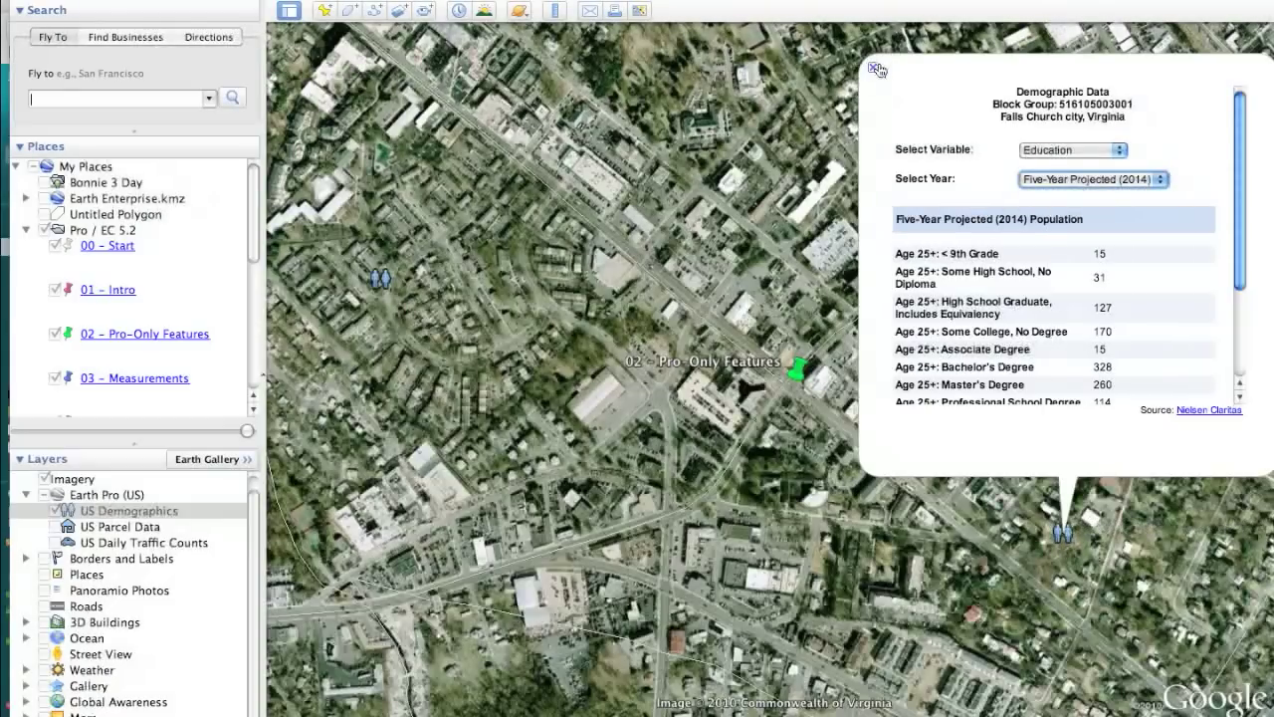
pyautogui.click(876, 70)
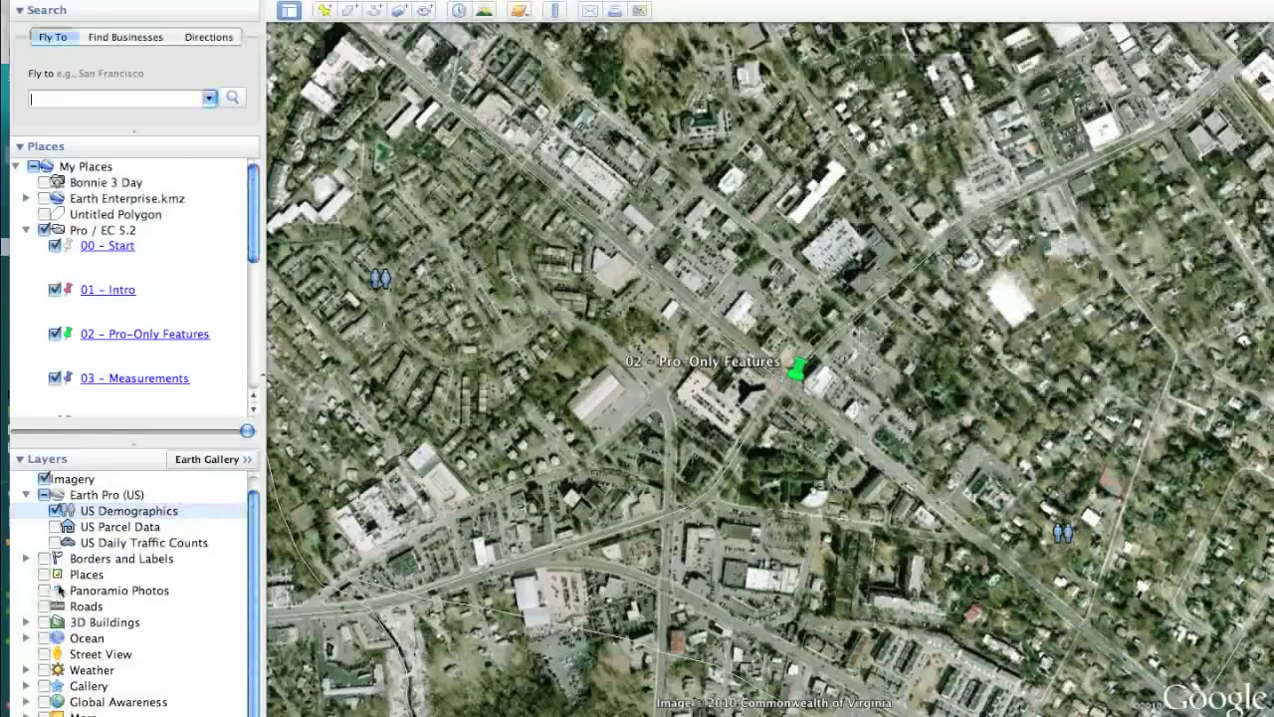
# - Hide the US Demographics layer and show US Parcel Data close up around the 02 - Pro-Only Features placemark
pyautogui.click(54, 510)
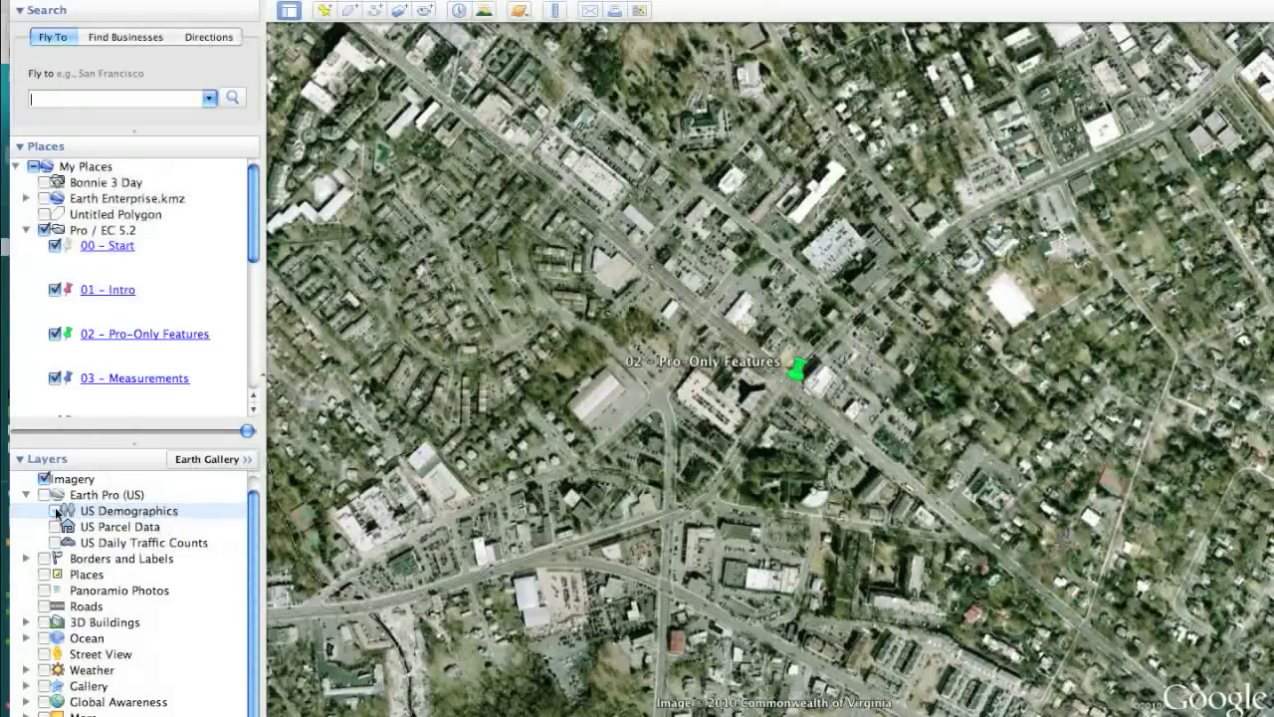
pyautogui.click(55, 527)
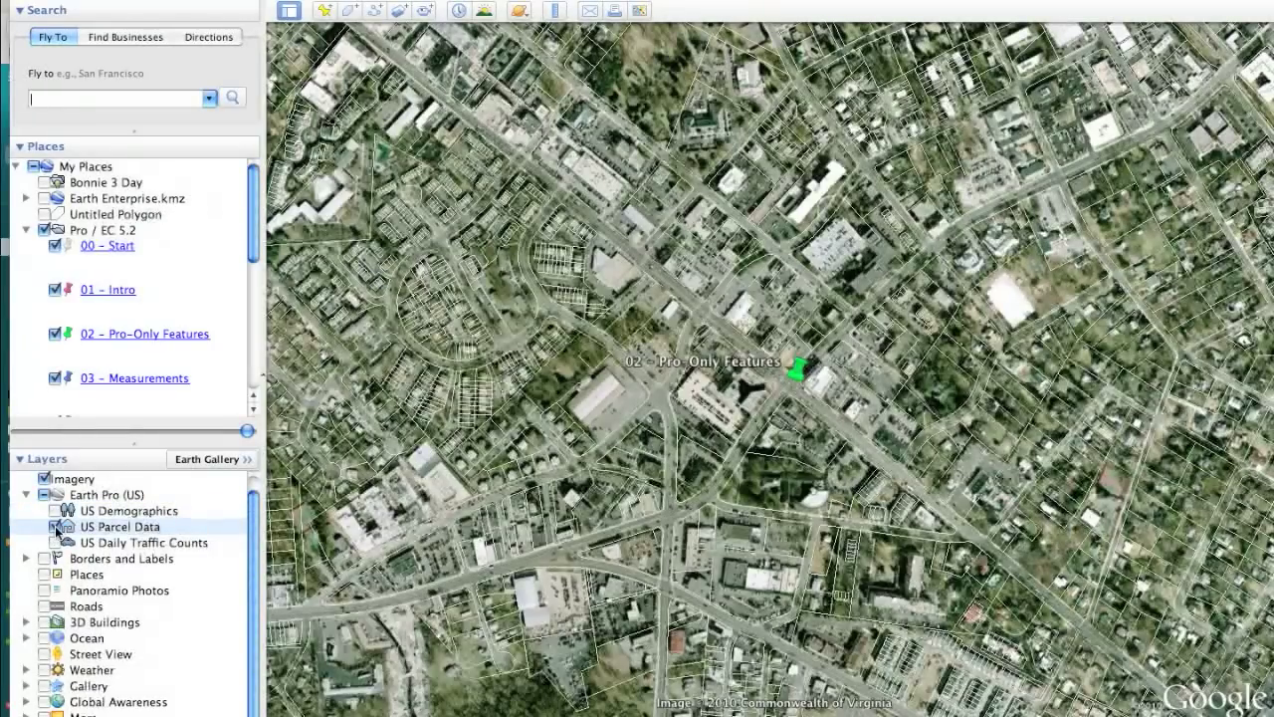
pyautogui.scroll(5, 765, 426)
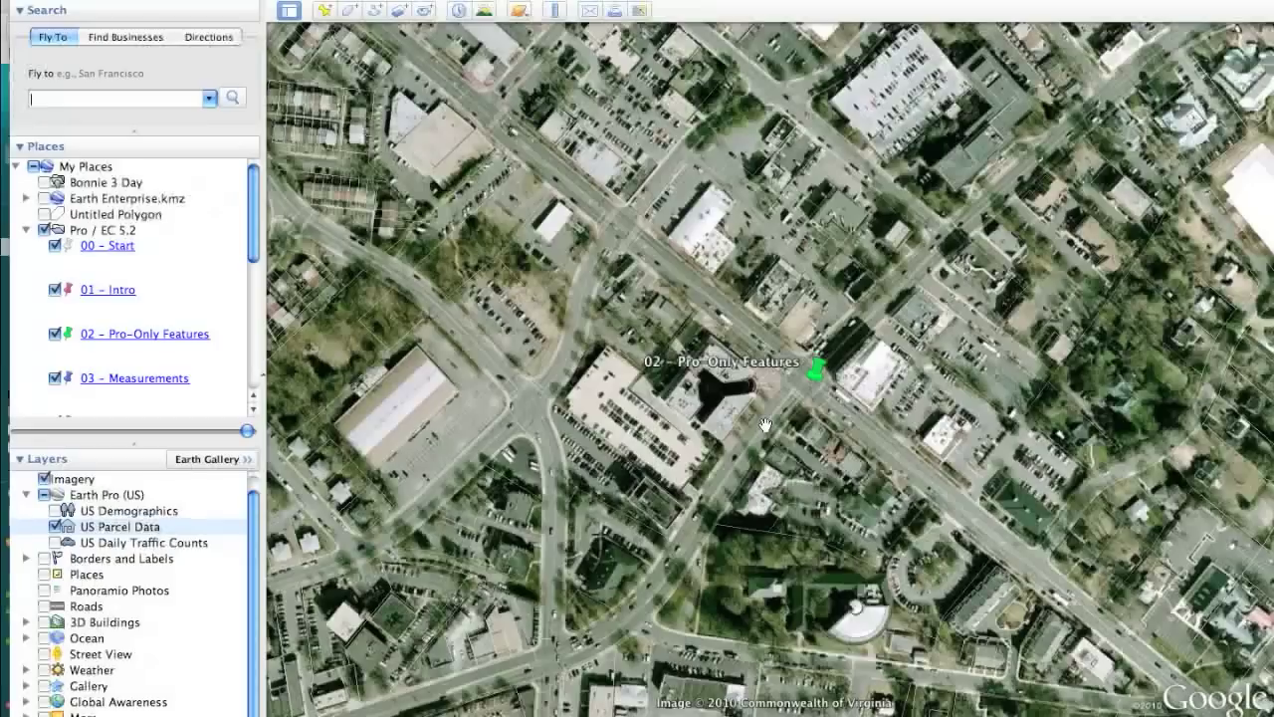
pyautogui.moveTo(948, 439); pyautogui.dragTo(848, 551)
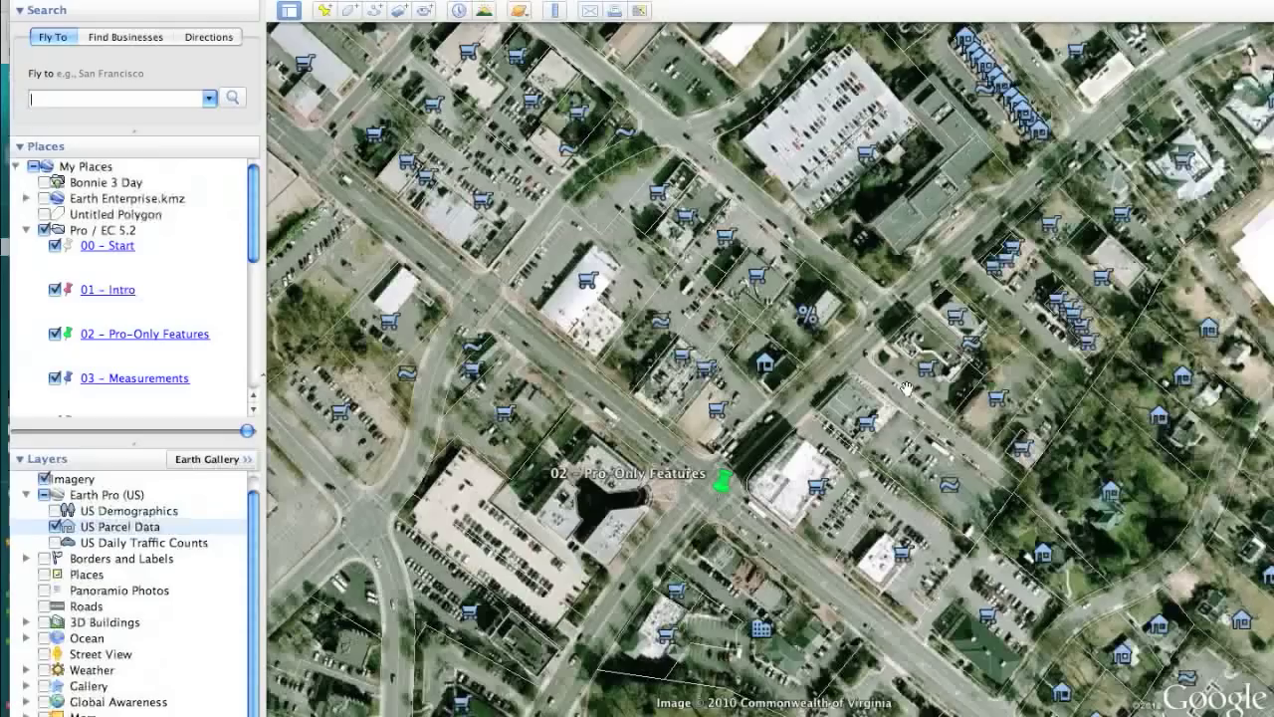
# - Examine the parcel details and DataQuick report page of the commercial parcel just north of the placemark, and return to the map
pyautogui.click(723, 410)
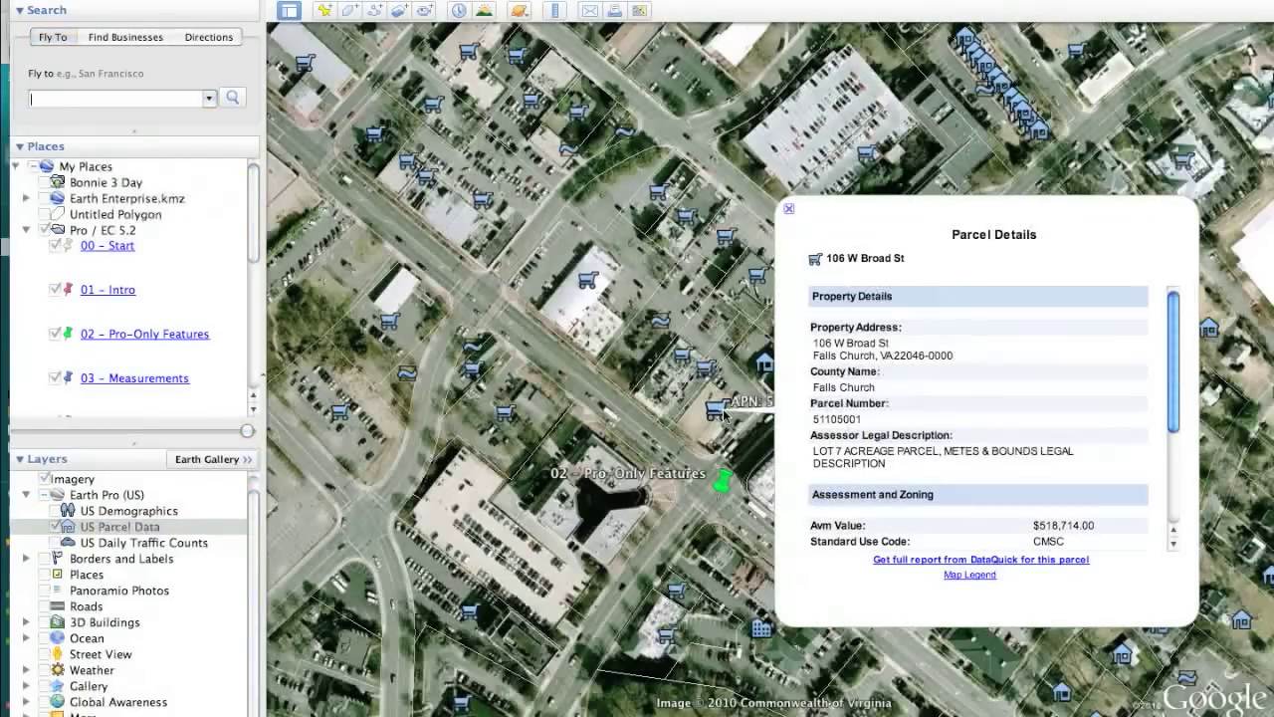
pyautogui.moveTo(1173, 316); pyautogui.dragTo(1172, 399)
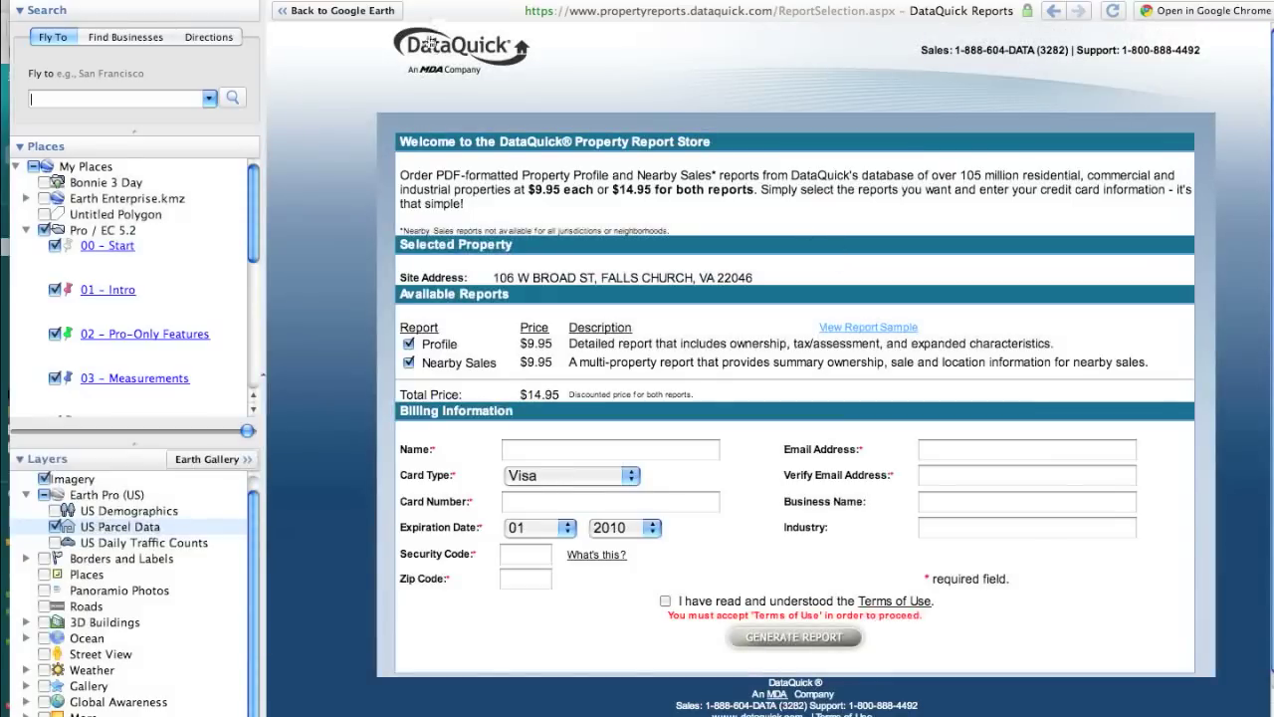
pyautogui.click(329, 11)
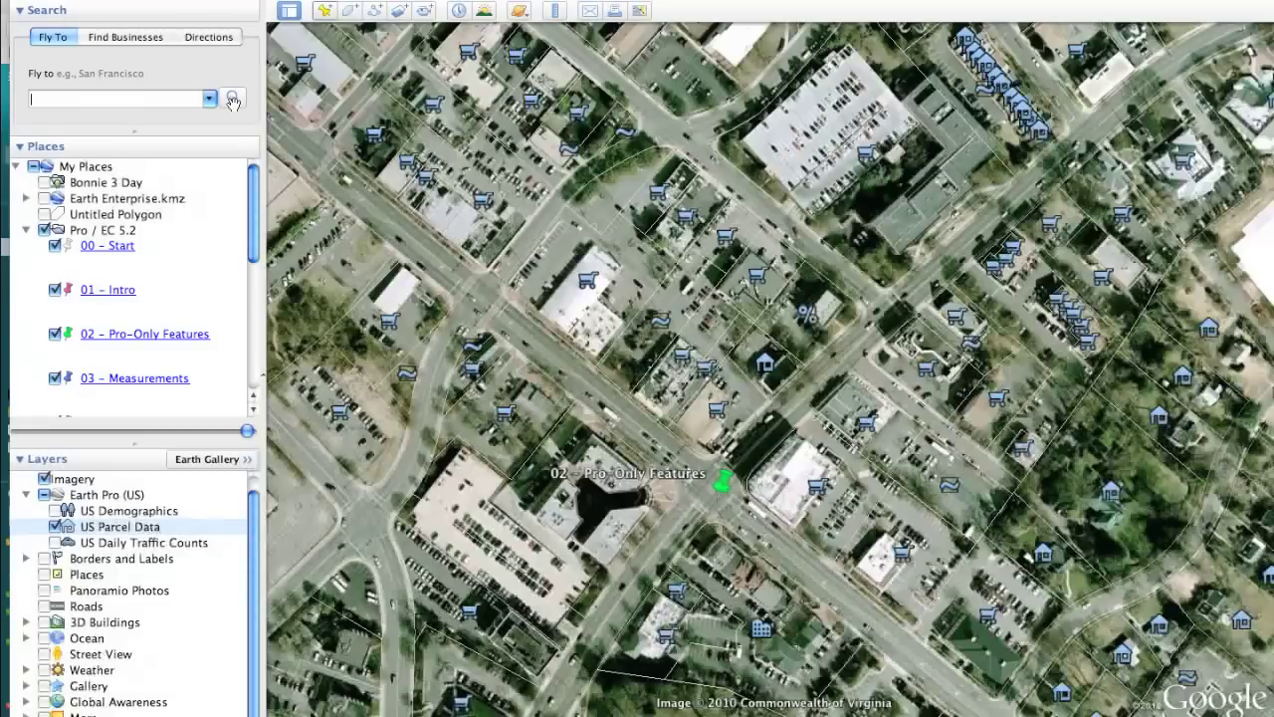
# - Replace the US Parcel Data layer with US Daily Traffic Counts and display the traffic counts for West Broad Street
pyautogui.click(55, 528)
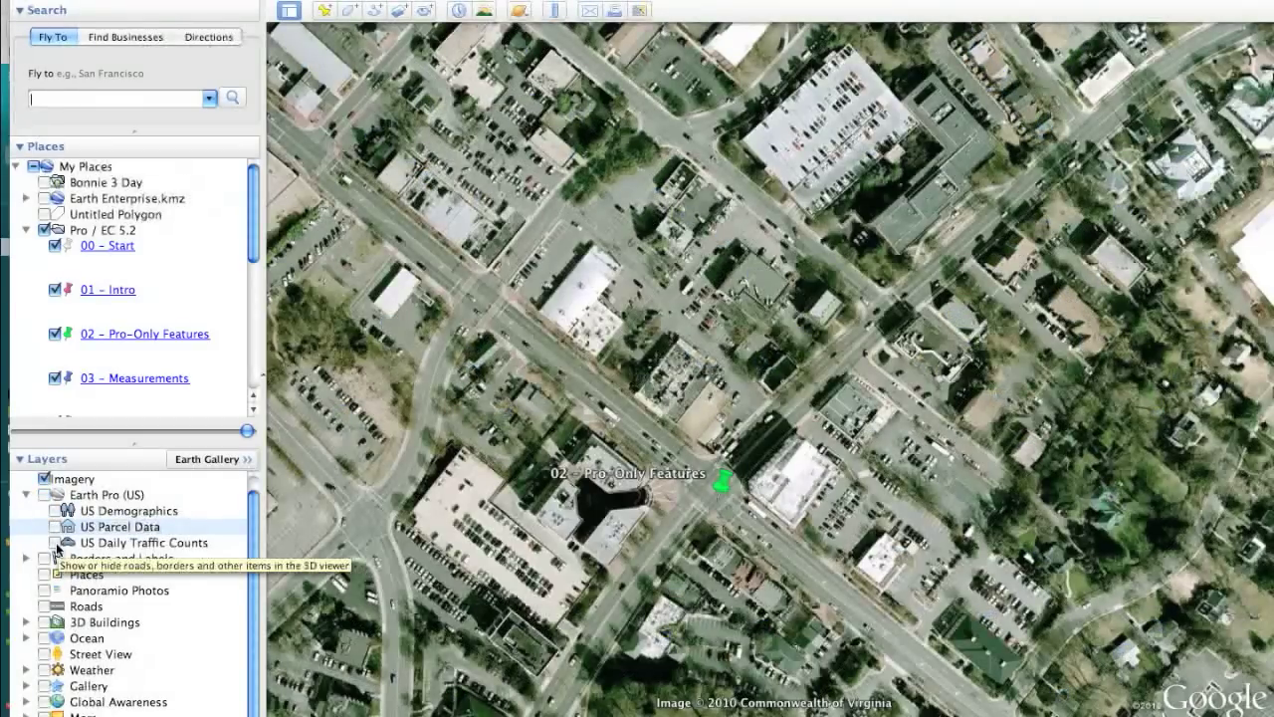
pyautogui.click(54, 543)
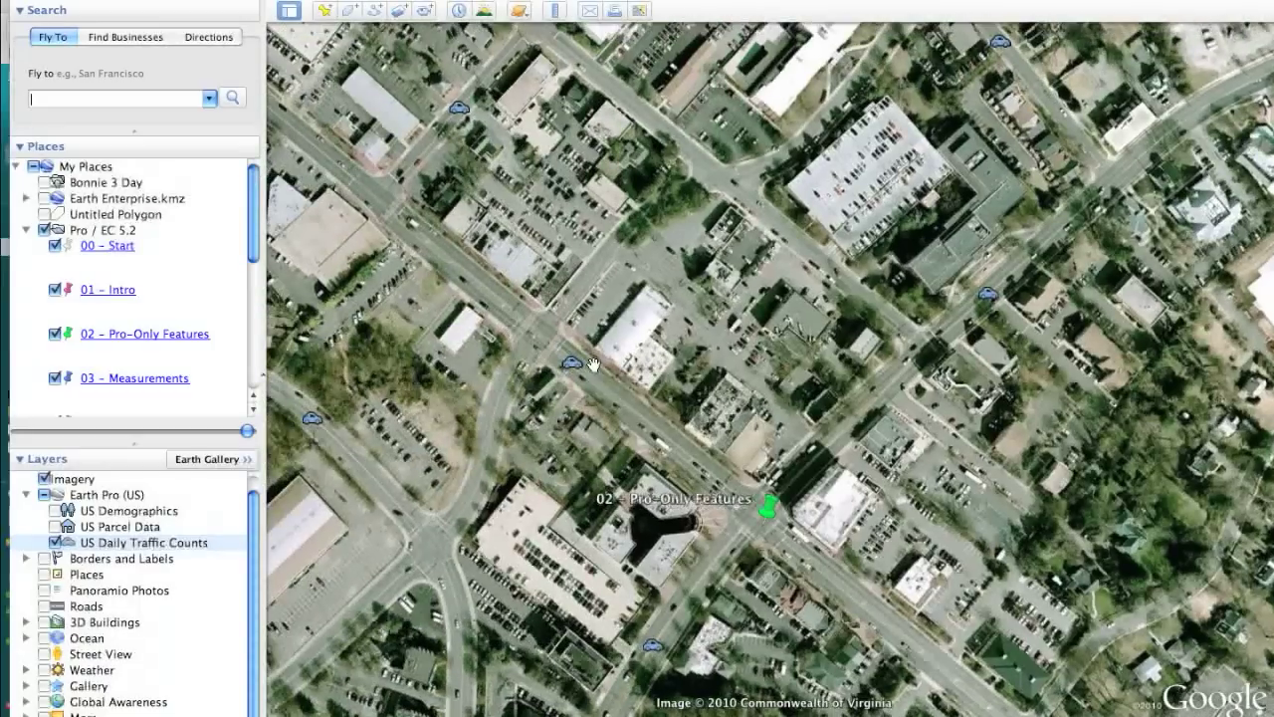
pyautogui.moveTo(575, 366)
pyautogui.click(572, 364)
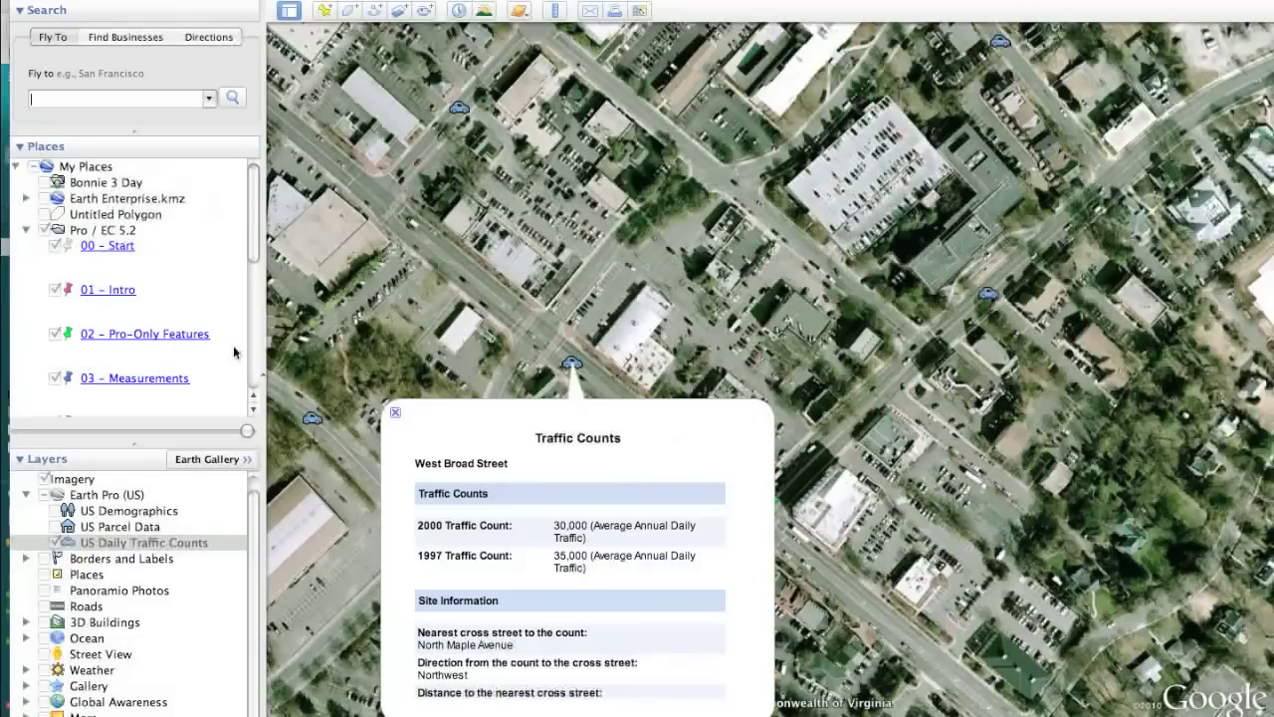
# - Fly to the 03 - Measurements placemark and dismiss its balloon to show the stadium
pyautogui.doubleClick(185, 377)
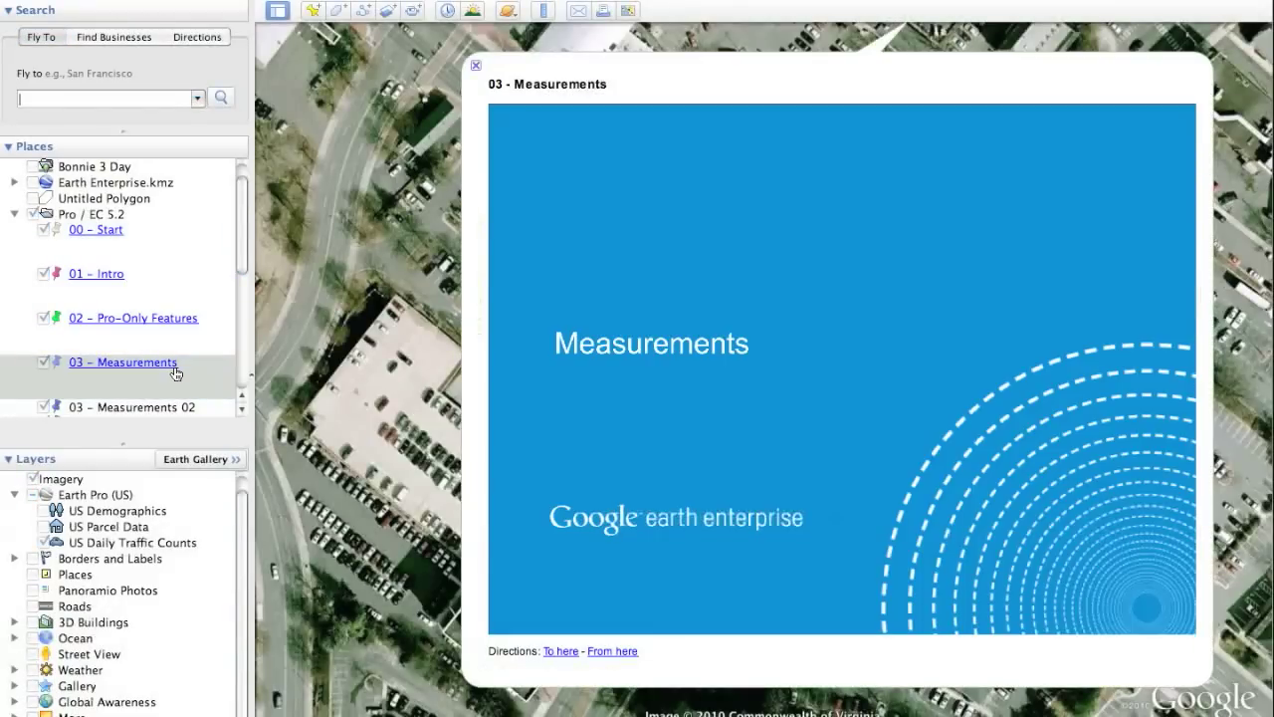
pyautogui.doubleClick(189, 369)
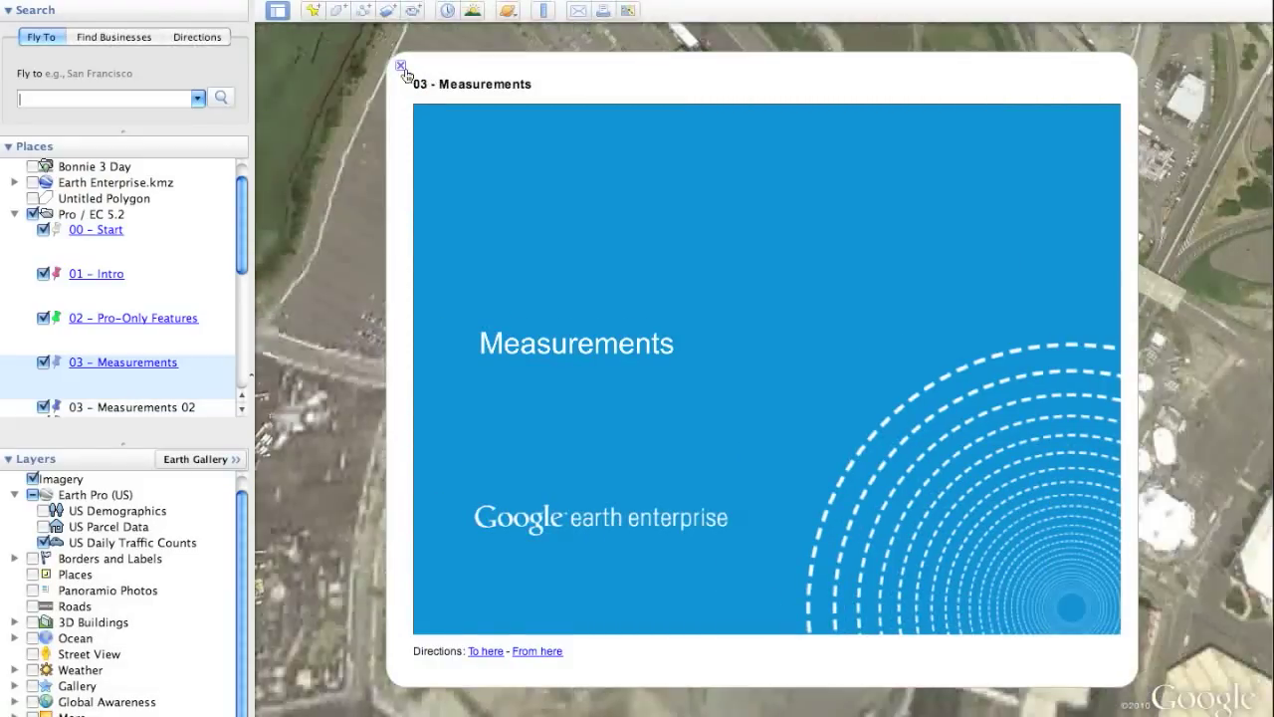
pyautogui.click(401, 64)
pyautogui.scroll(2, 676, 172)
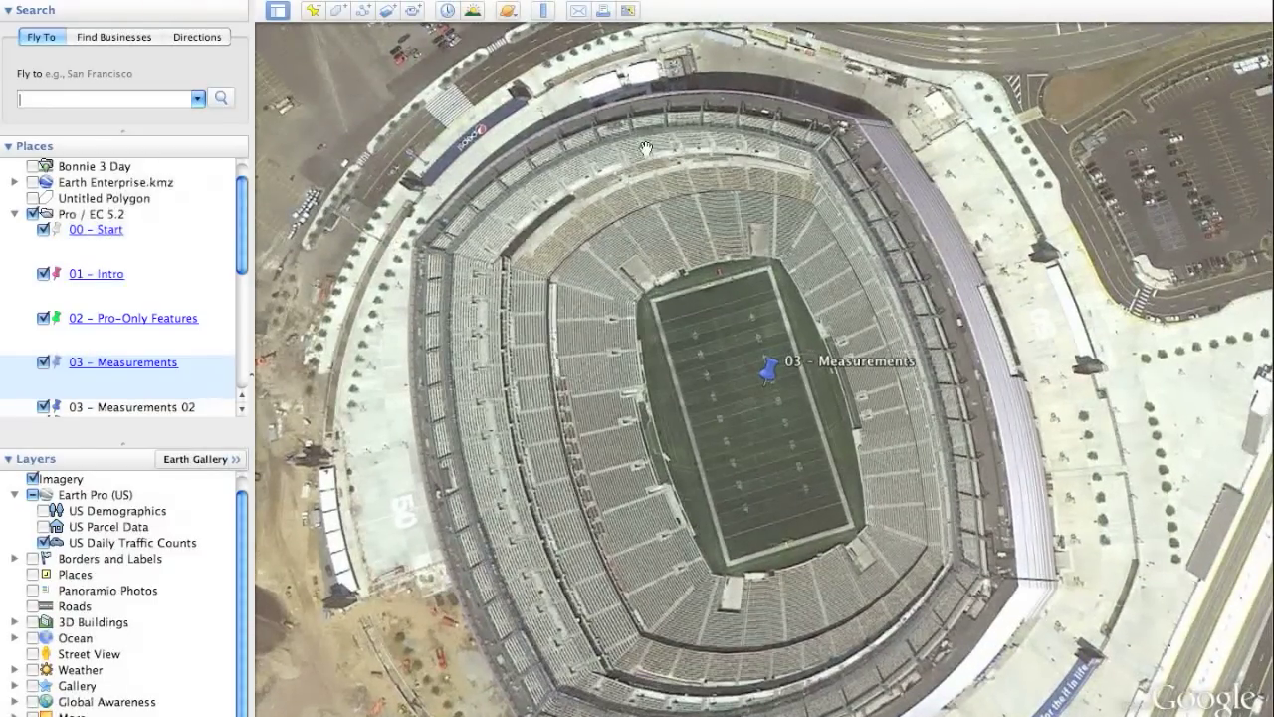
# - Measure the football field from goal line to goal line along its east sideline with a ruler line in yards
pyautogui.click(545, 12)
pyautogui.moveTo(737, 303); pyautogui.dragTo(634, 257)
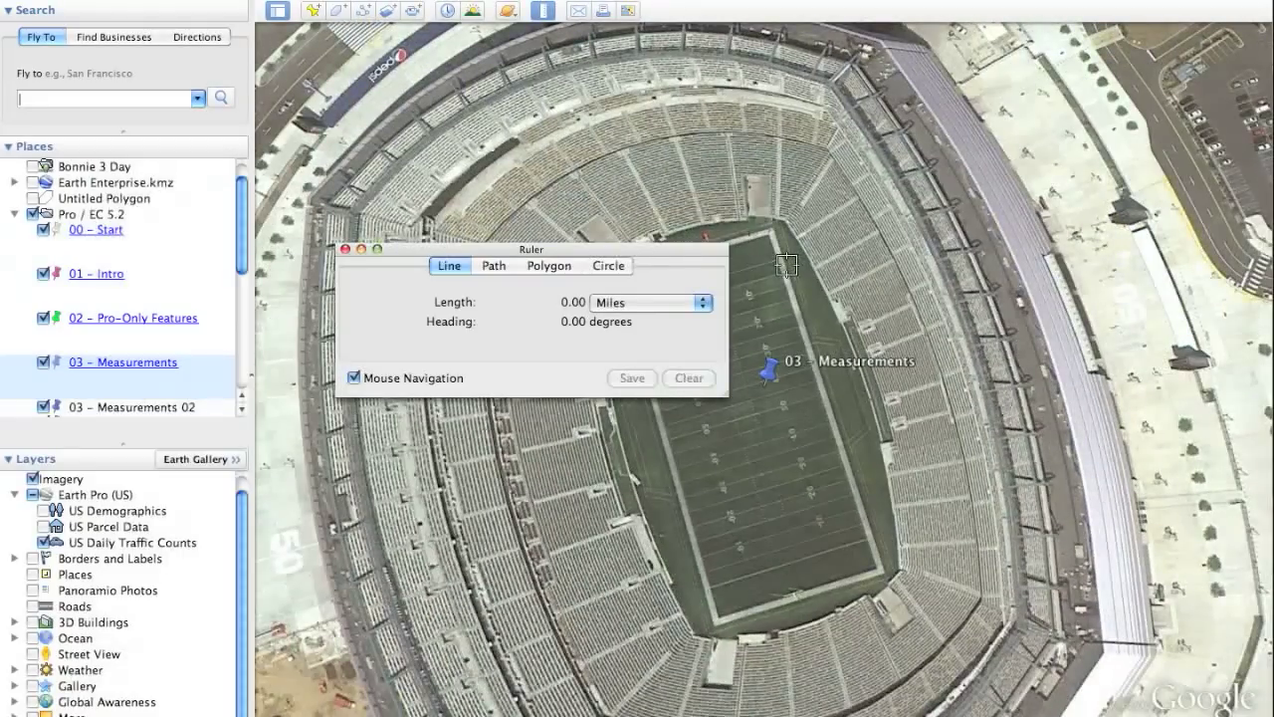
pyautogui.click(617, 297)
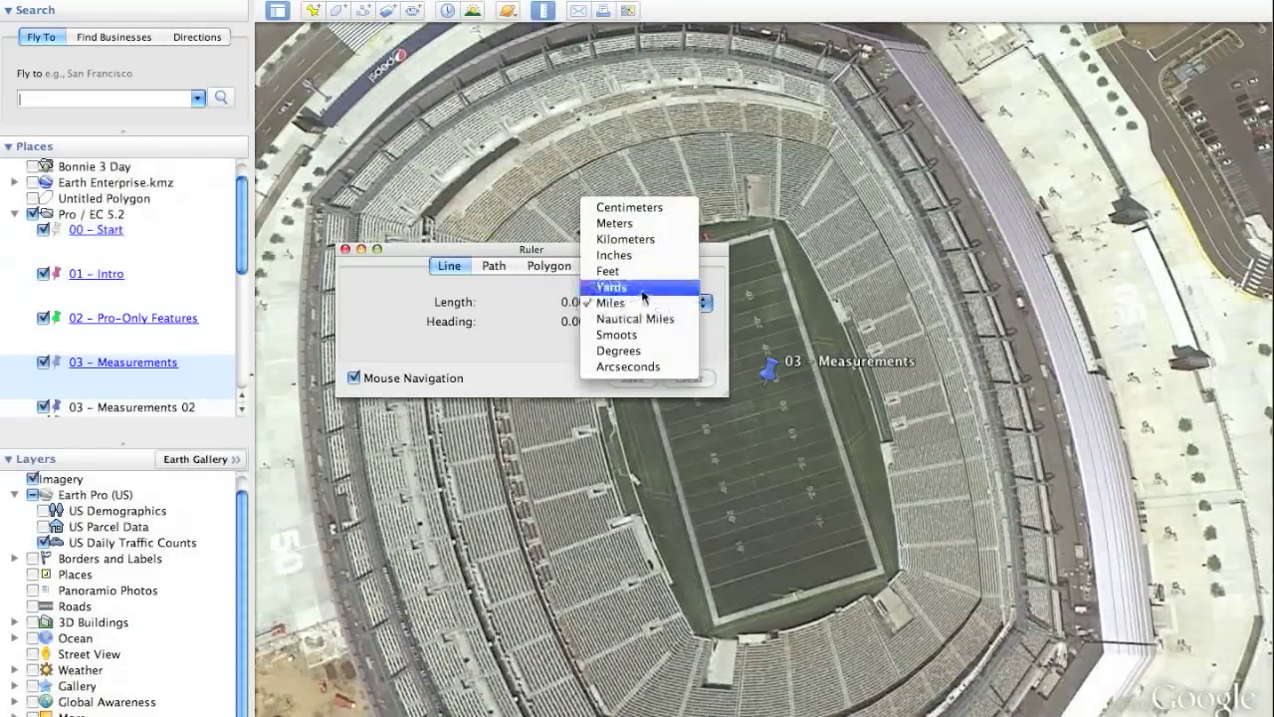
pyautogui.click(609, 283)
pyautogui.scroll(3, 786, 237)
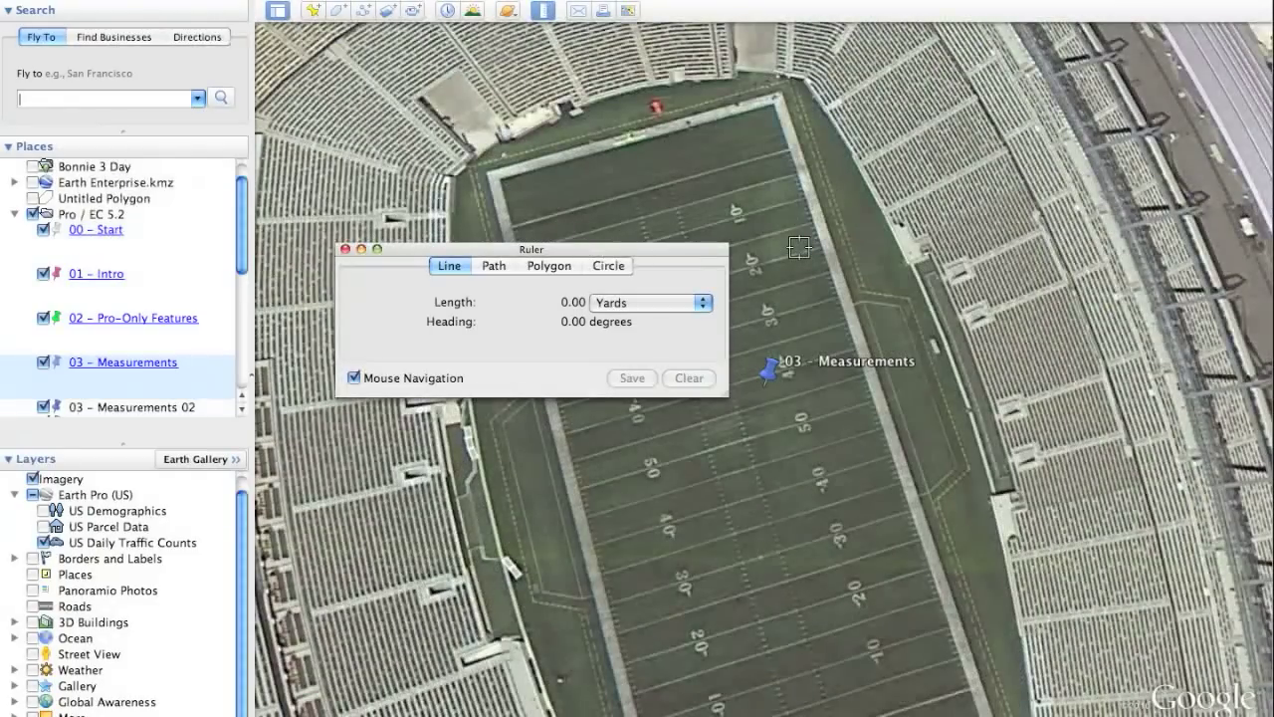
pyautogui.click(788, 163)
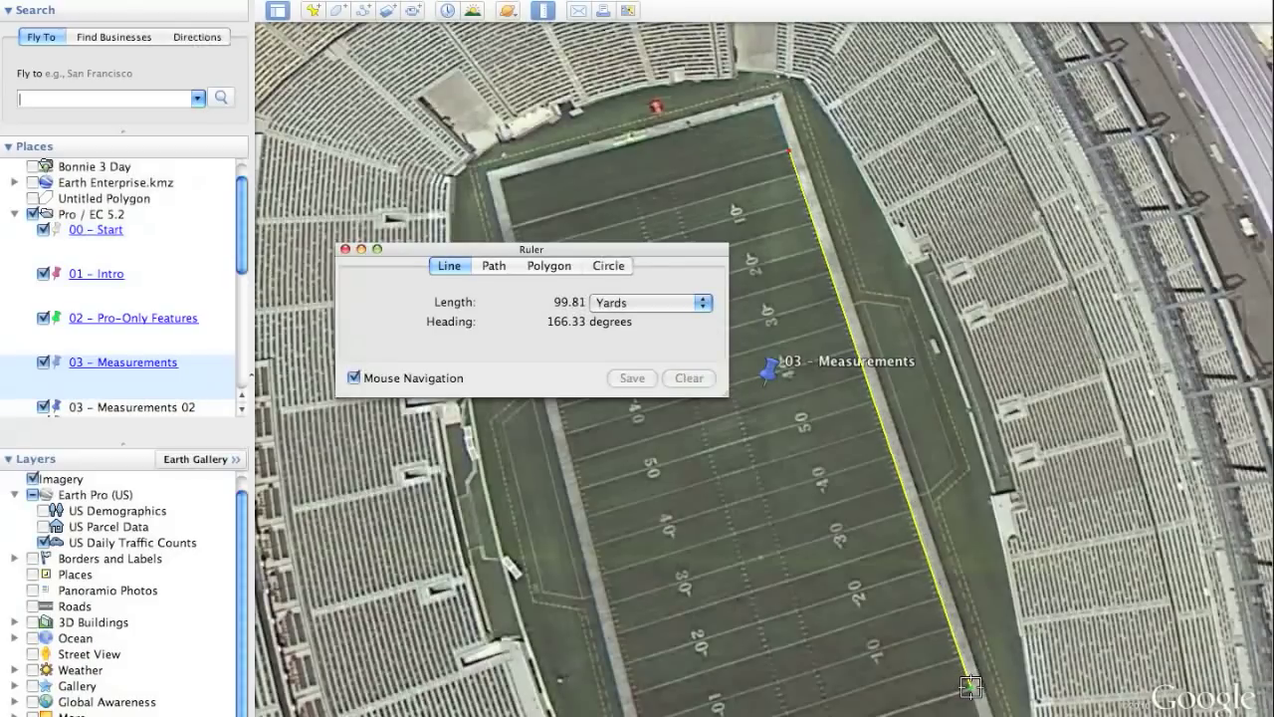
pyautogui.click(971, 687)
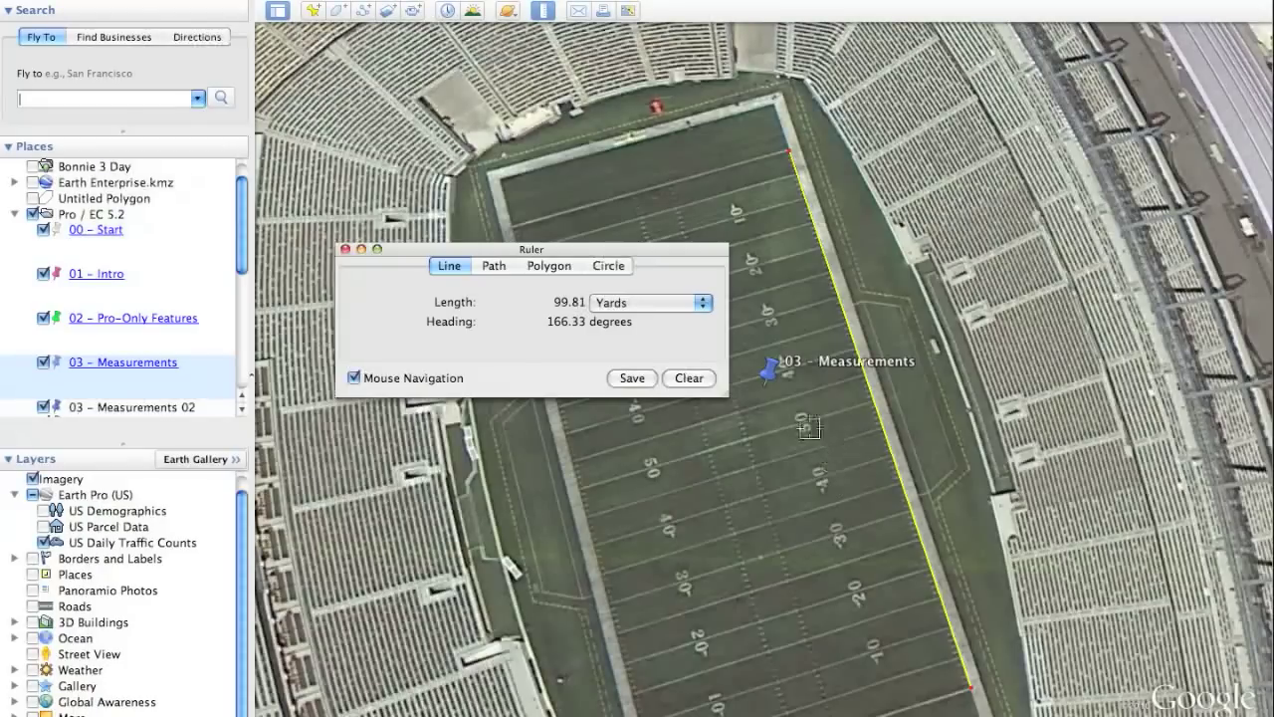
# - Clear the football field line and fly to the 03 - Measurements 02 placemark, keeping the ruler window clear of the target rings
pyautogui.click(687, 378)
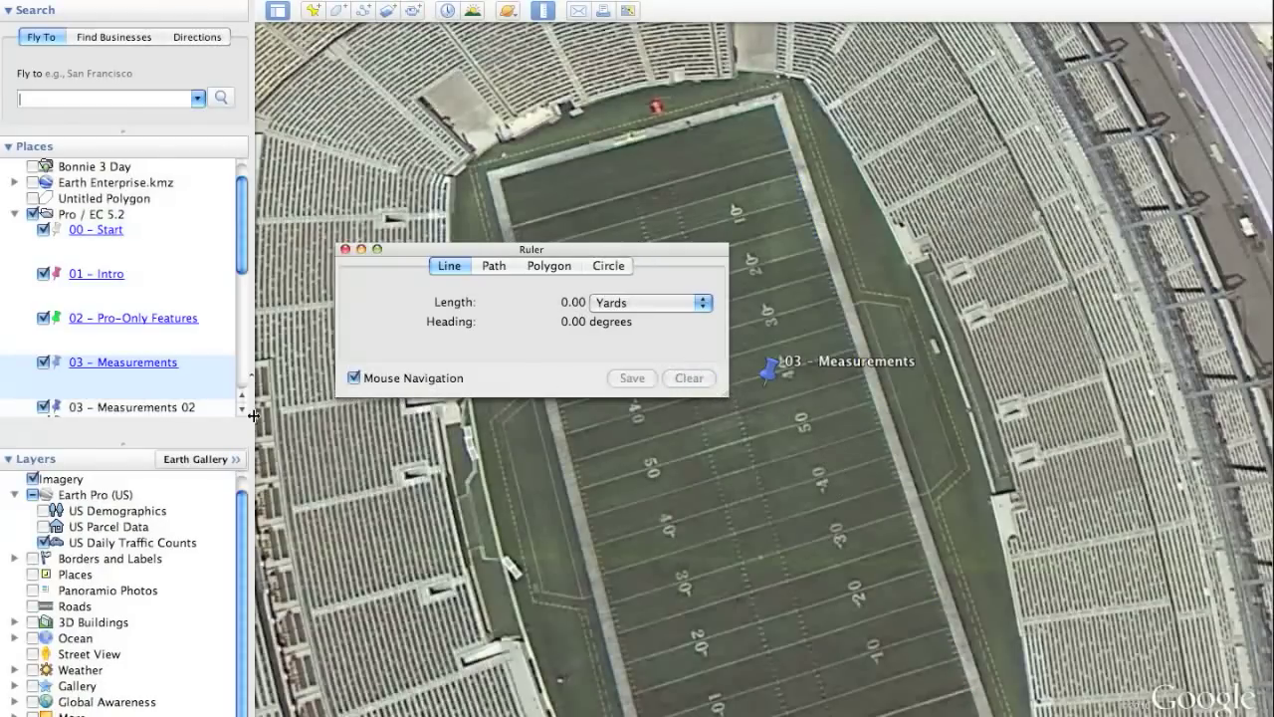
pyautogui.doubleClick(209, 408)
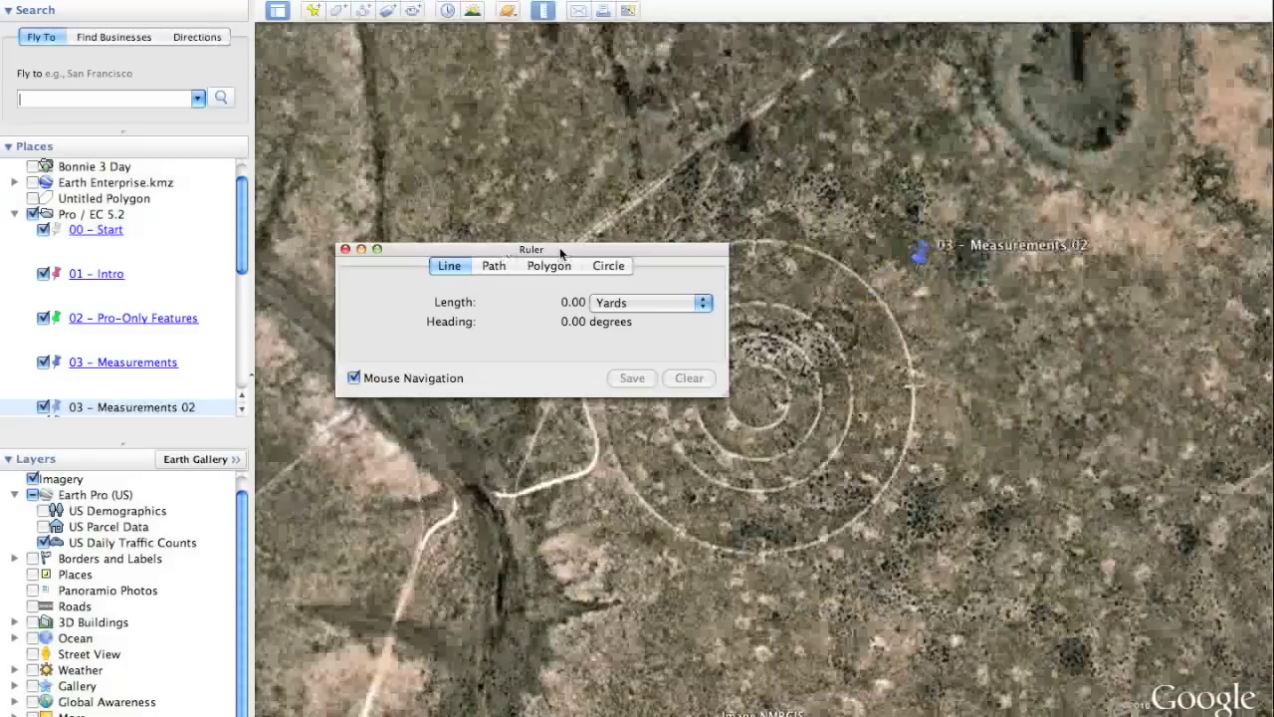
pyautogui.moveTo(504, 252); pyautogui.dragTo(460, 60)
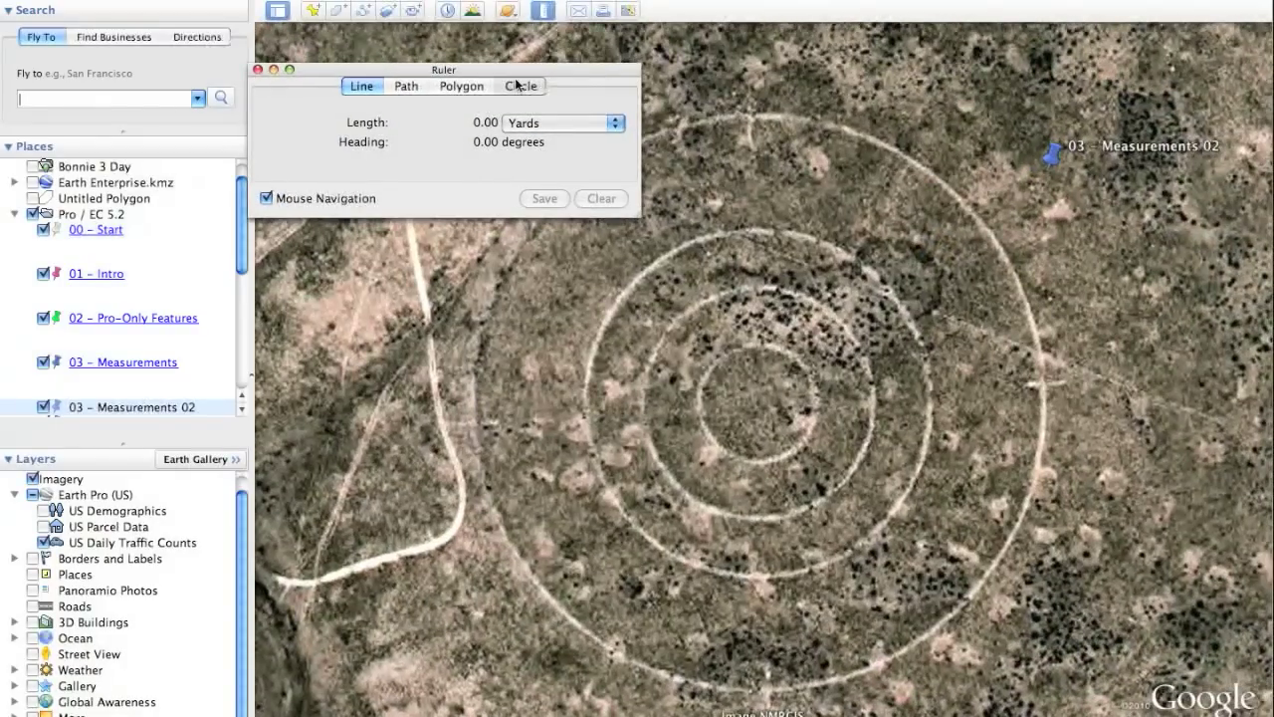
# - Measure the radius of the innermost and outermost target rings with a ruler circle in feet, starting from their common centre
pyautogui.click(519, 86)
pyautogui.click(543, 119)
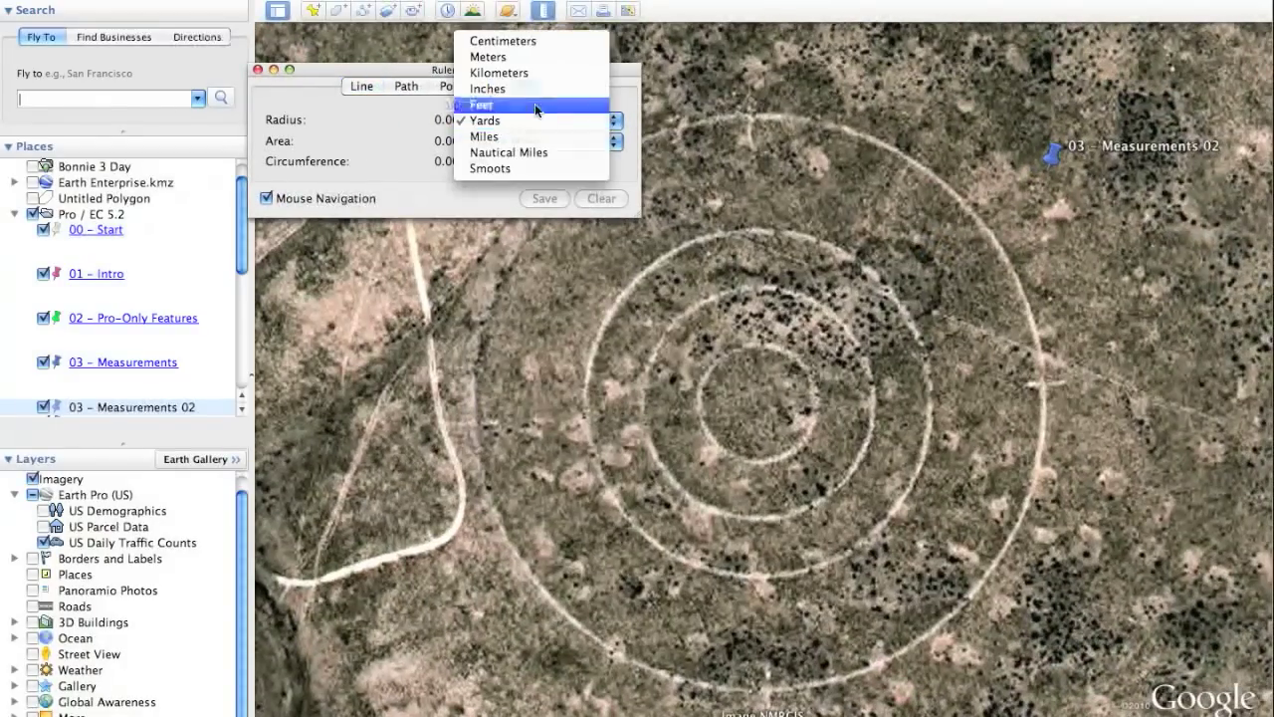
pyautogui.click(535, 104)
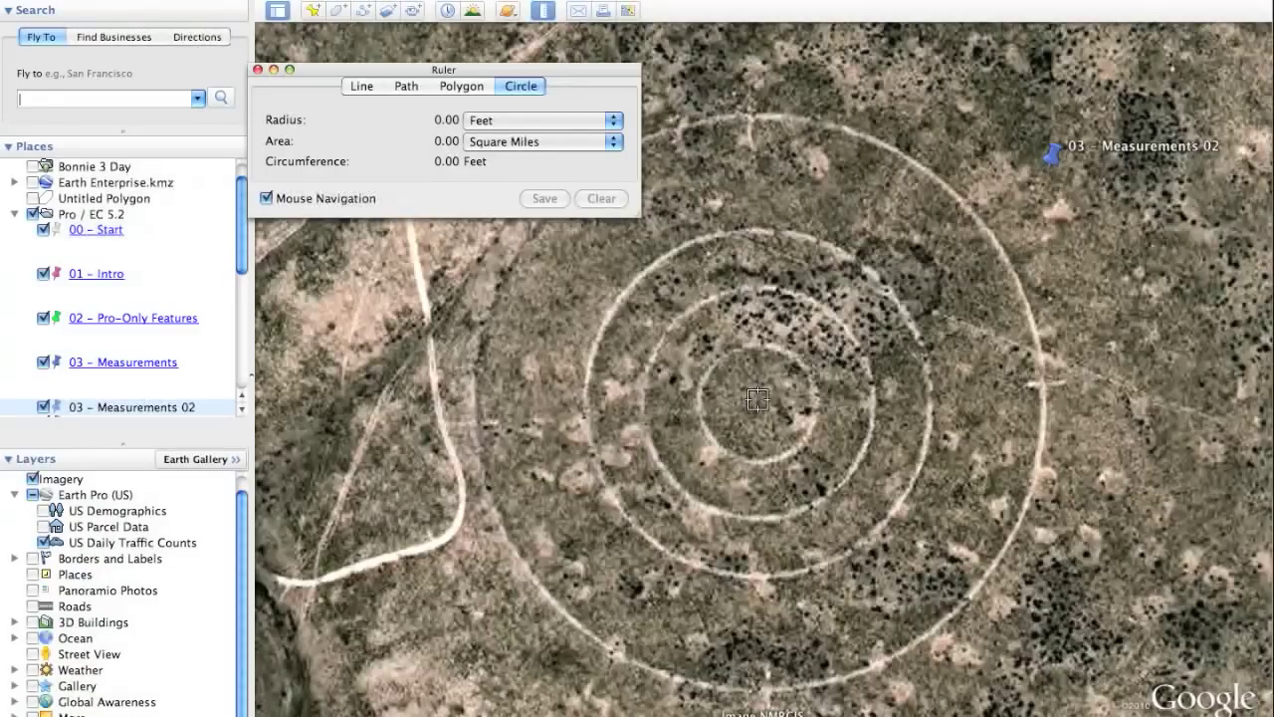
pyautogui.moveTo(758, 399); pyautogui.dragTo(800, 435)
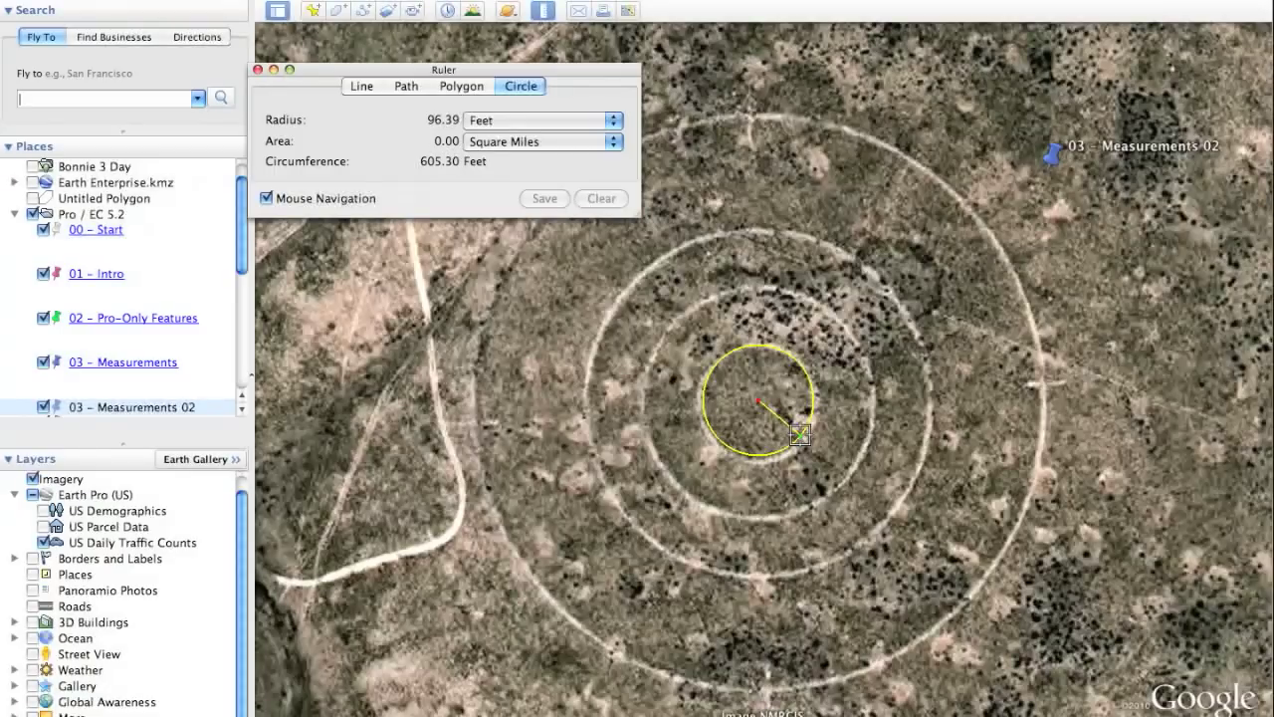
pyautogui.moveTo(801, 435); pyautogui.dragTo(987, 566)
# - Clear the measured circle and fly to the 03 - Measurements 03 placemark
pyautogui.click(601, 198)
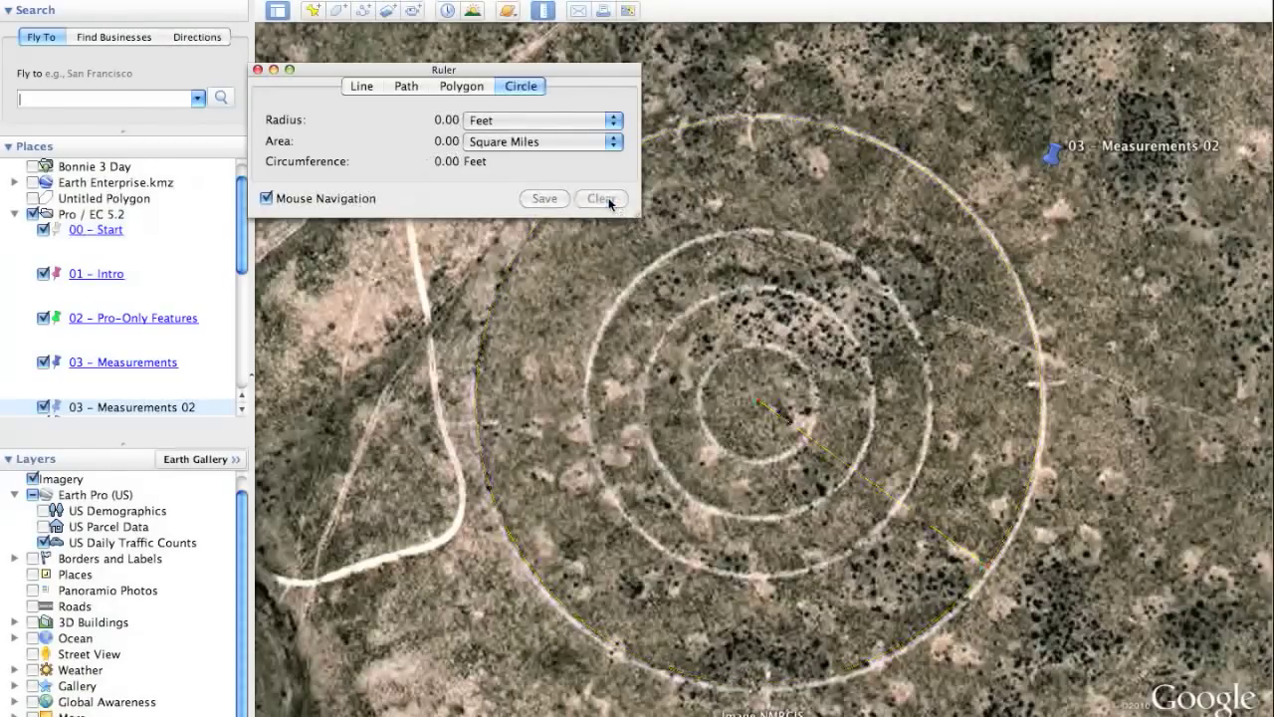
pyautogui.scroll(-2, 246, 239)
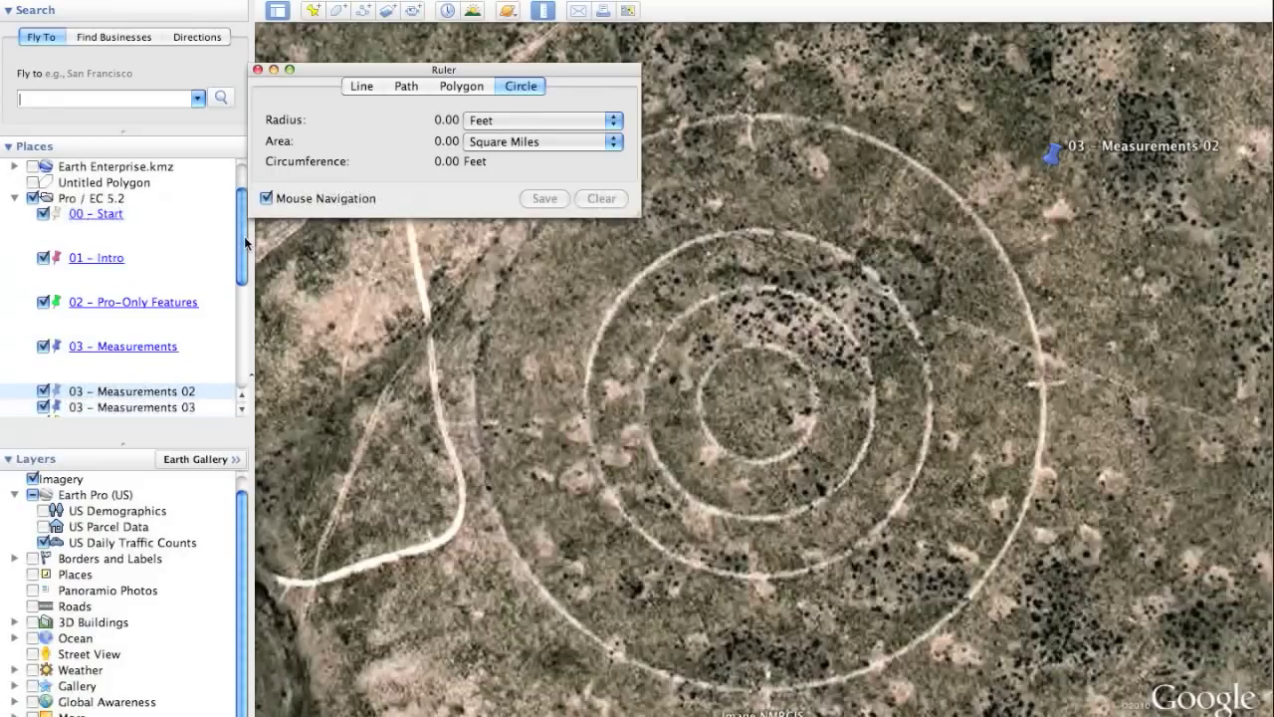
pyautogui.doubleClick(205, 396)
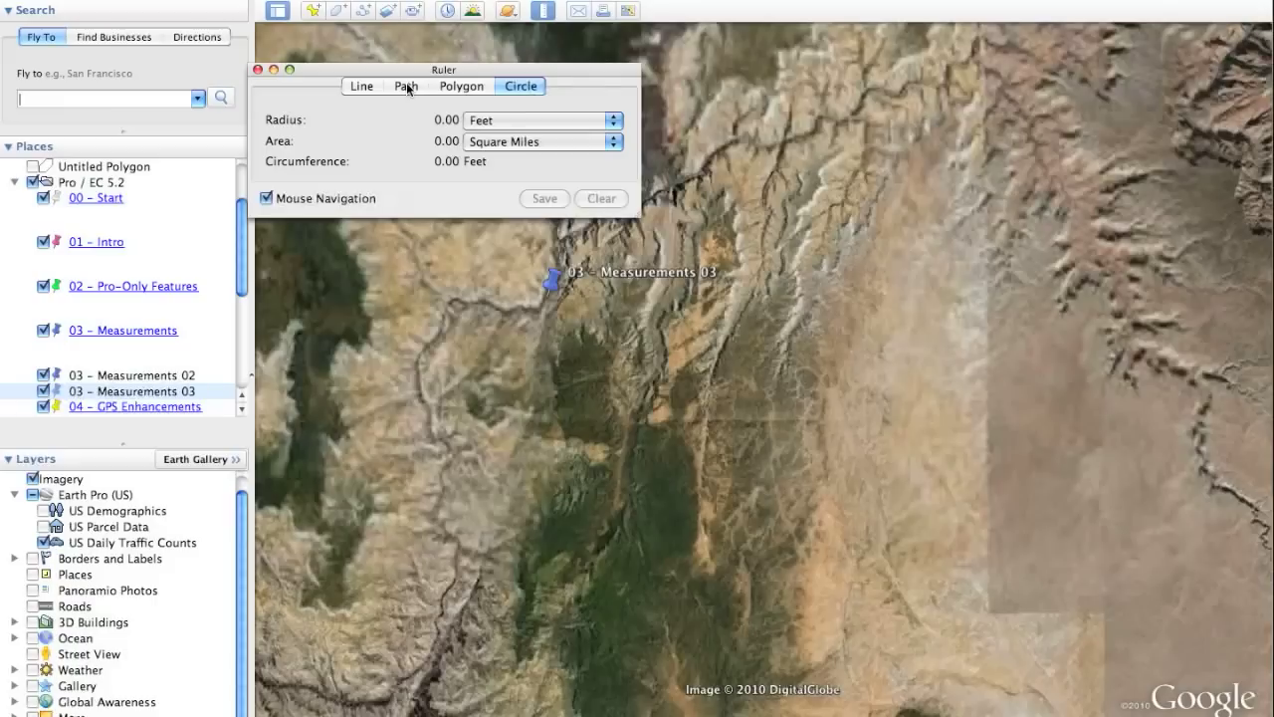
# - Draw a ruler path about 33,075 feet long from the eastern plateau across the canyon to the northwestern plateau and save it as Path Measure
pyautogui.click(406, 87)
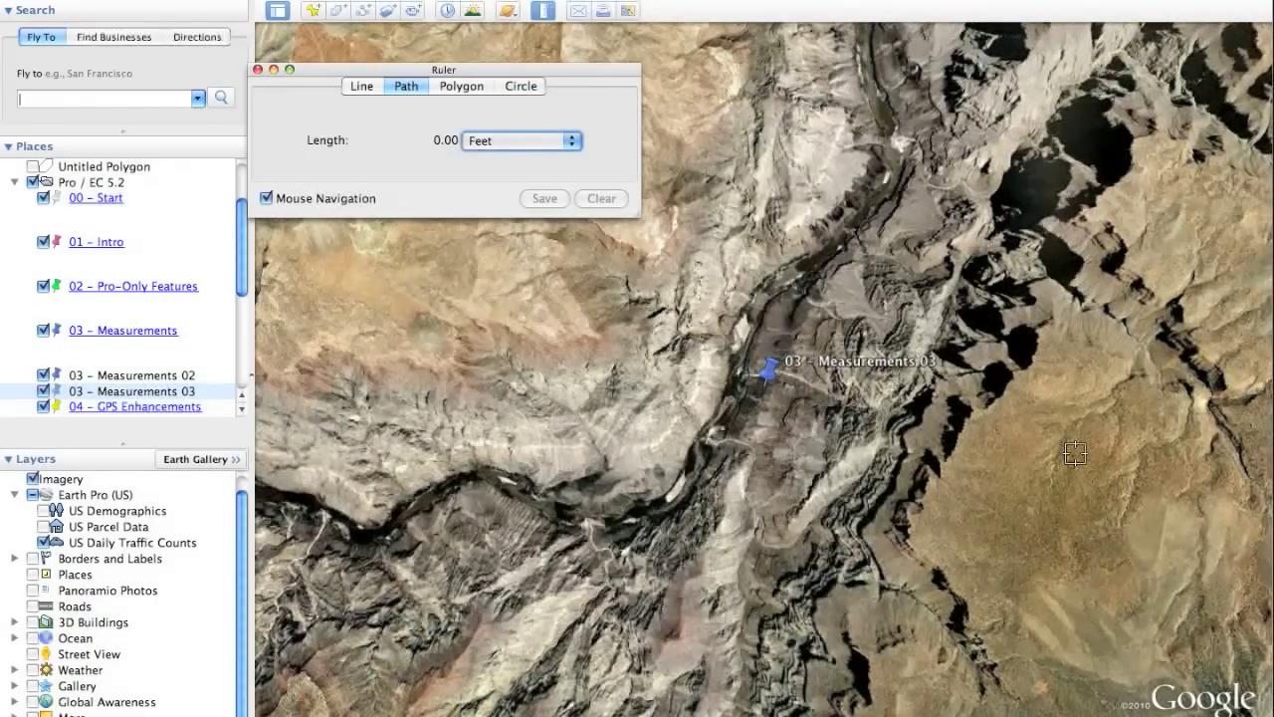
pyautogui.click(1086, 536)
pyautogui.click(1092, 488)
pyautogui.click(1064, 497)
pyautogui.click(1032, 534)
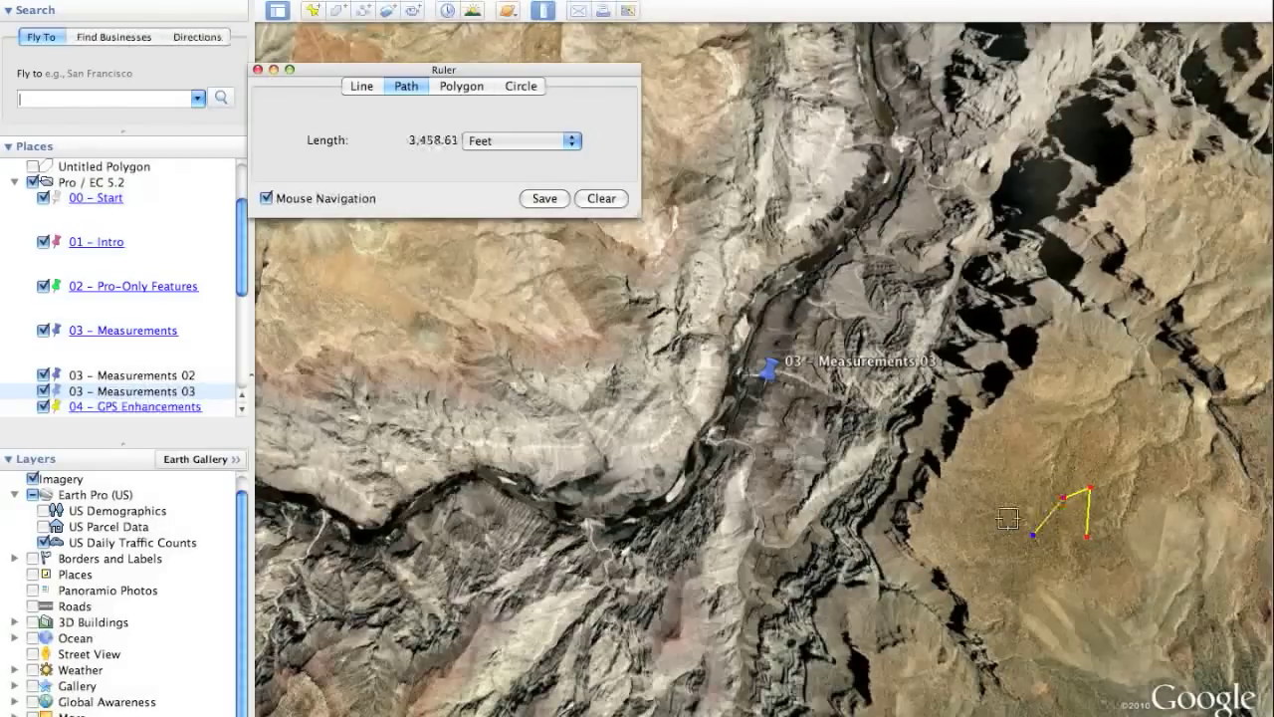
pyautogui.click(1009, 517)
pyautogui.click(1025, 474)
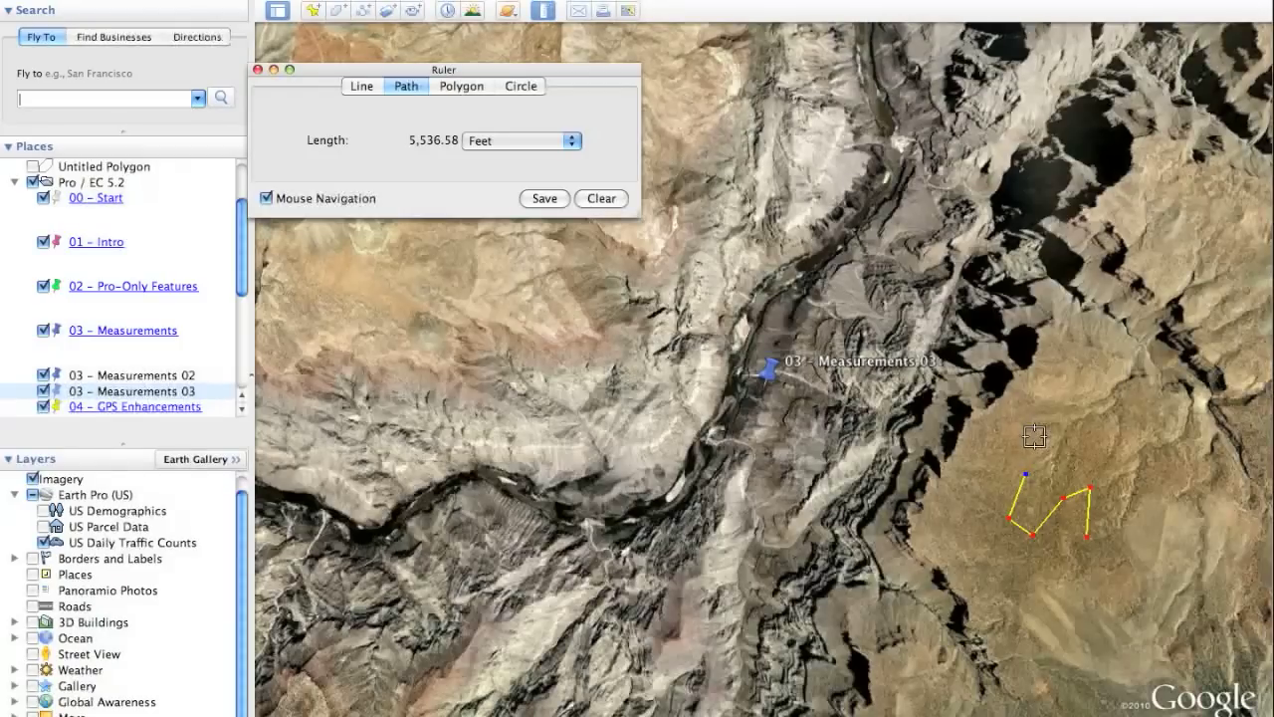
pyautogui.moveTo(1027, 468)
pyautogui.mouseDown()
pyautogui.moveTo(1028, 434)
pyautogui.moveTo(1015, 435)
pyautogui.moveTo(995, 484)
pyautogui.moveTo(982, 483)
pyautogui.moveTo(983, 446)
pyautogui.moveTo(965, 425)
pyautogui.moveTo(903, 448)
pyautogui.moveTo(893, 409)
pyautogui.moveTo(925, 358)
pyautogui.moveTo(850, 342)
pyautogui.moveTo(777, 414)
pyautogui.moveTo(735, 423)
pyautogui.moveTo(692, 412)
pyautogui.moveTo(642, 310)
pyautogui.moveTo(447, 251)
pyautogui.mouseUp()
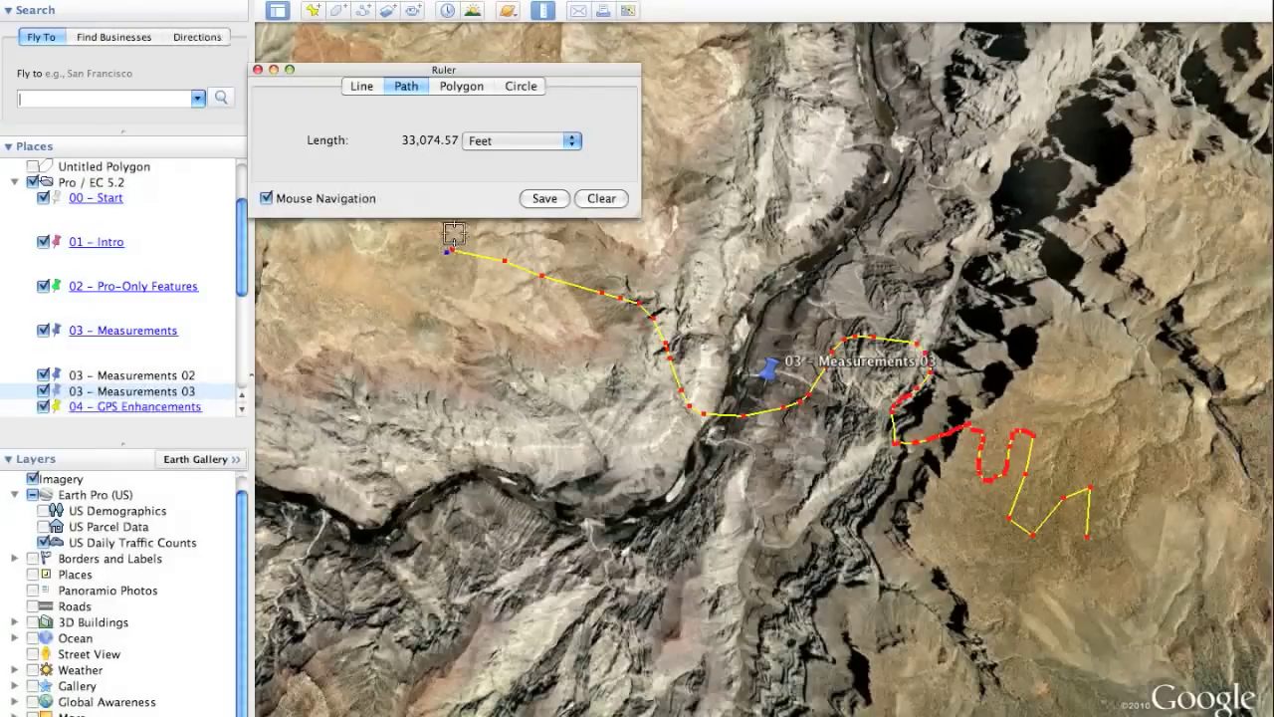
pyautogui.click(543, 198)
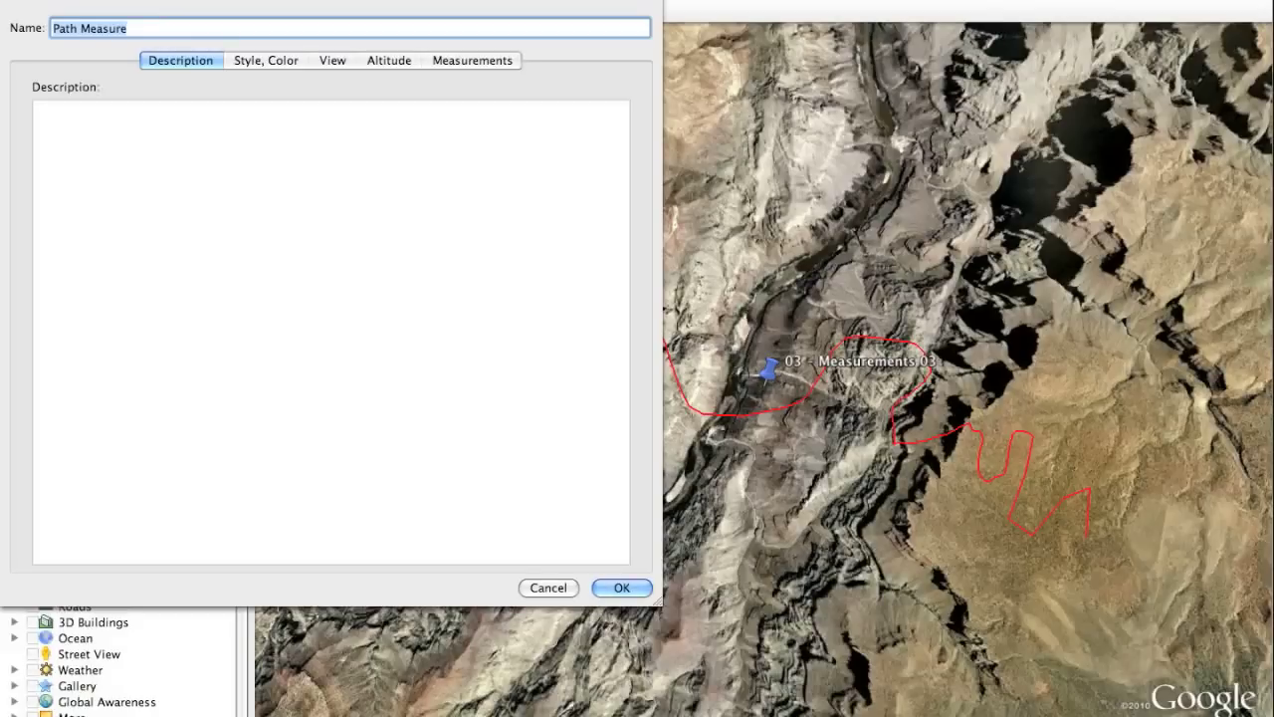
pyautogui.click(619, 587)
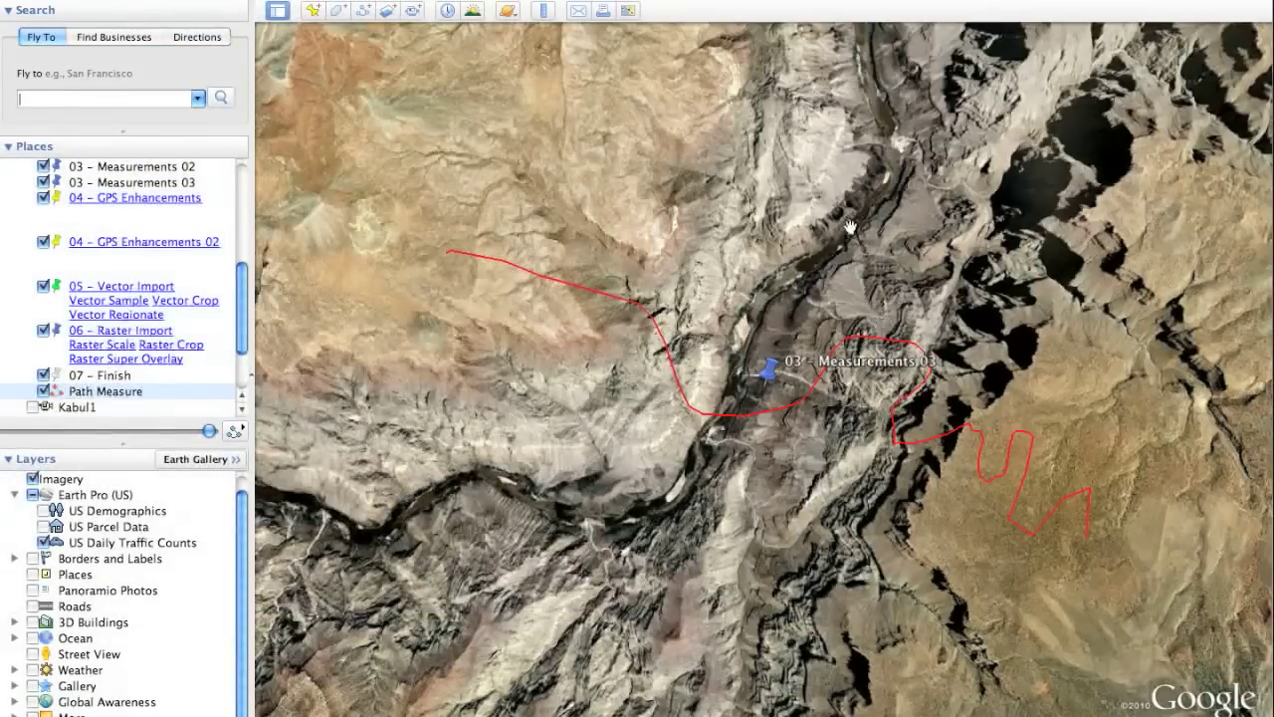
# - Show the elevation profile of the Path Measure path with the canyon in a tilted 3D view
pyautogui.moveTo(828, 190); pyautogui.dragTo(812, 343, button='middle')
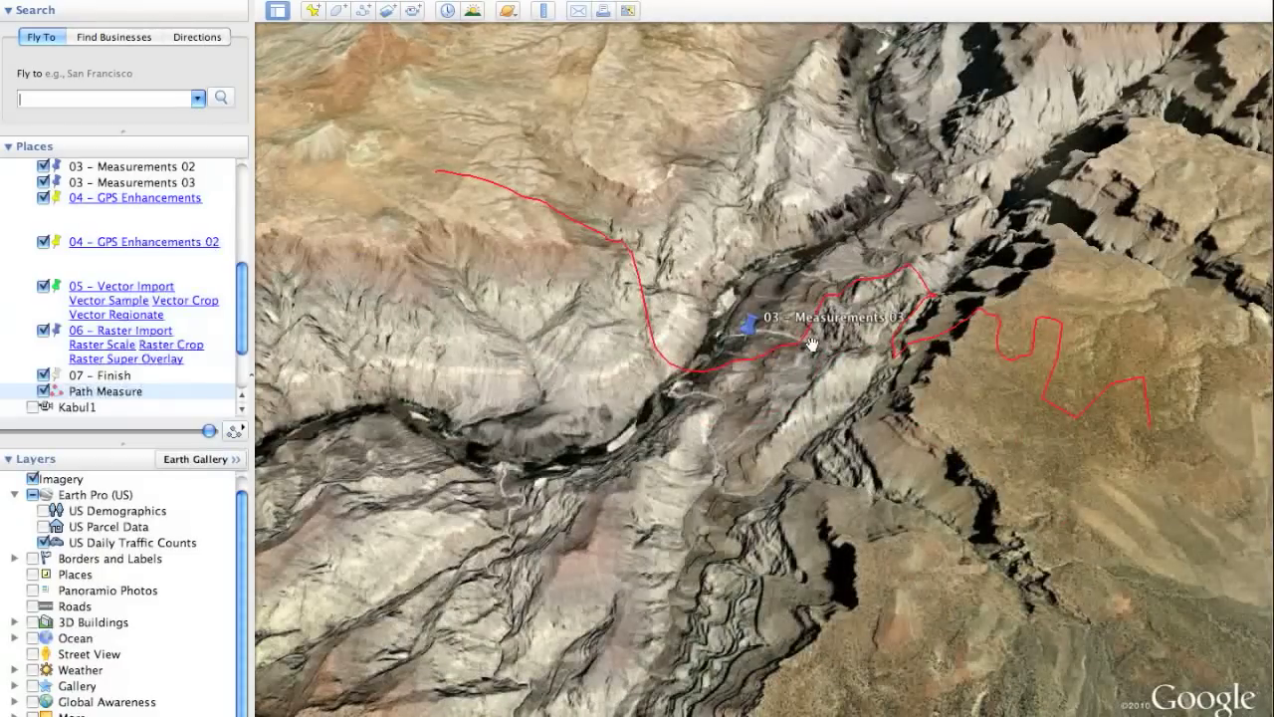
pyautogui.moveTo(732, 416)
pyautogui.mouseDown()
pyautogui.moveTo(746, 453)
pyautogui.moveTo(744, 392)
pyautogui.mouseUp()
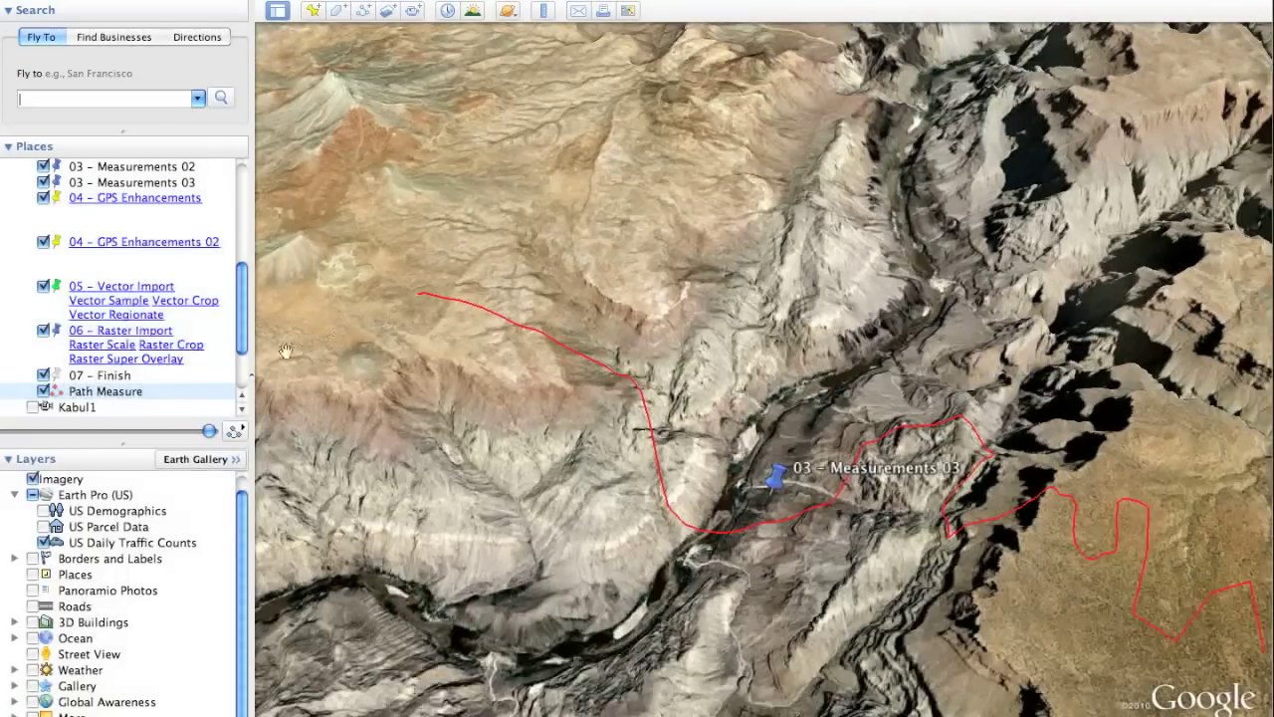
pyautogui.rightClick(130, 395)
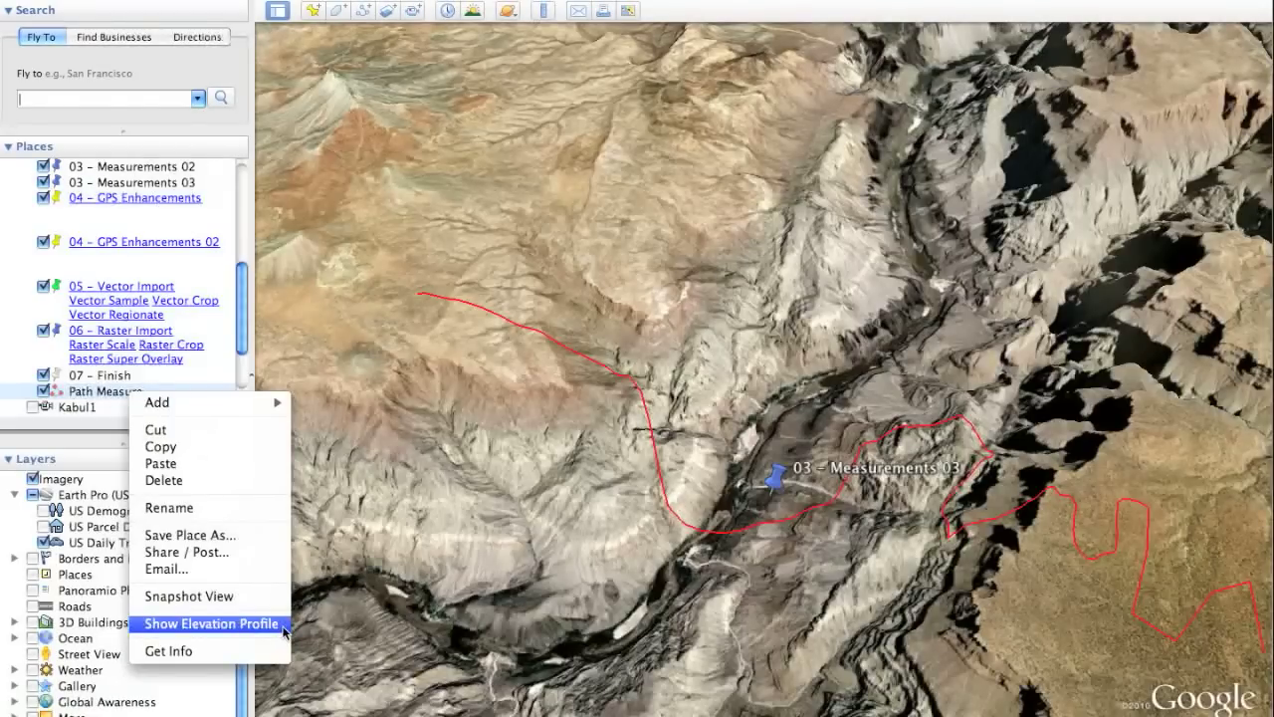
pyautogui.click(212, 623)
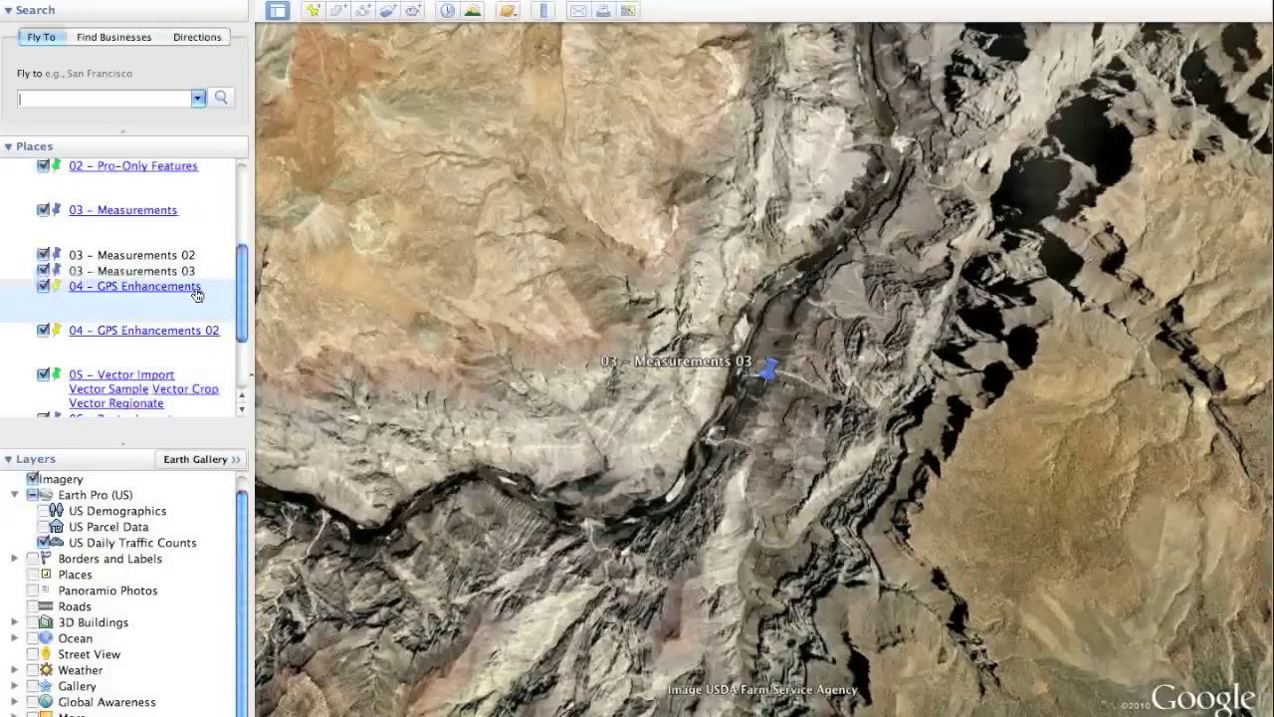
# - Fly to the 04 - GPS Enhancements placemark and dismiss its balloon
pyautogui.doubleClick(197, 288)
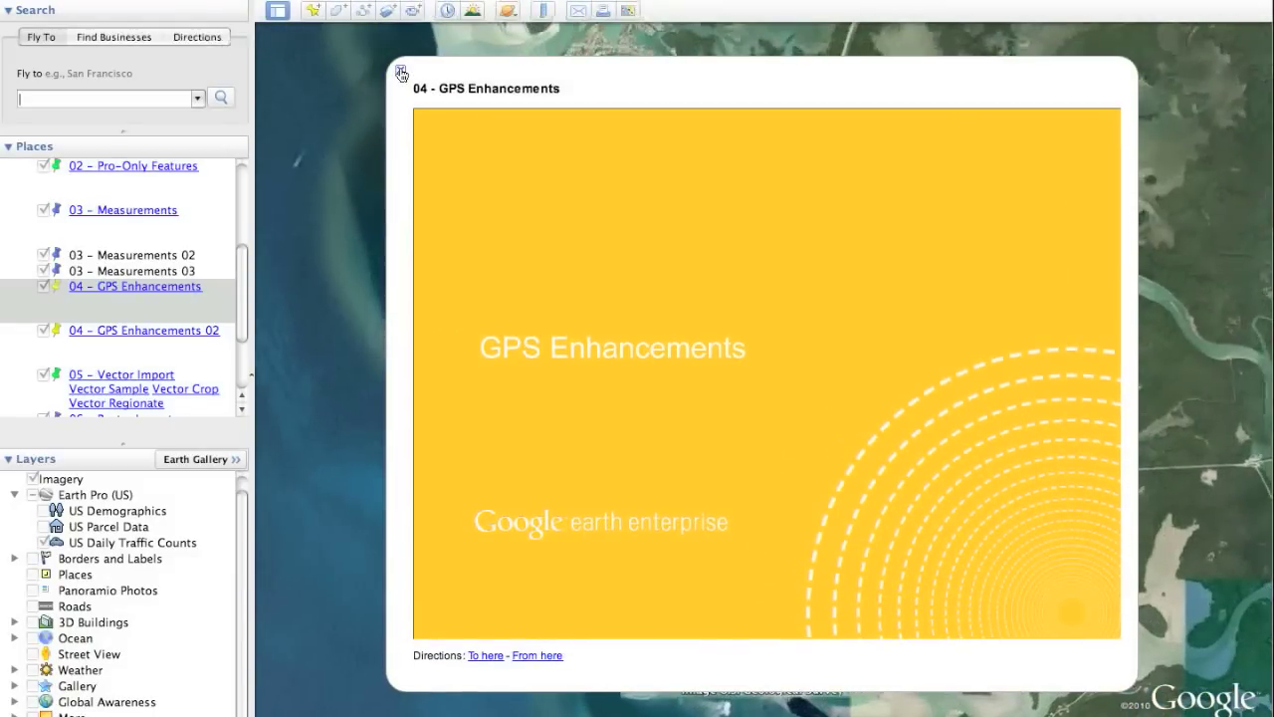
pyautogui.click(401, 72)
# - Examine the device, import and output options for GPS import, and close them without importing
pyautogui.click(334, 0)
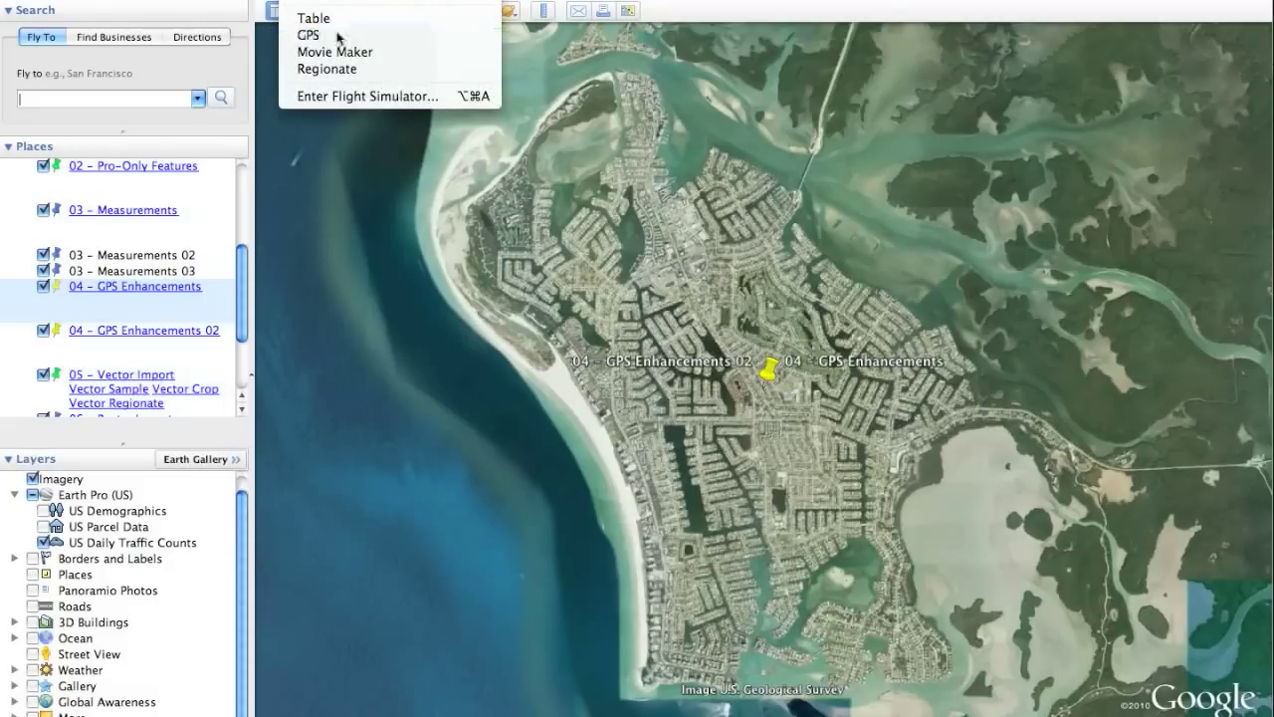
pyautogui.click(339, 37)
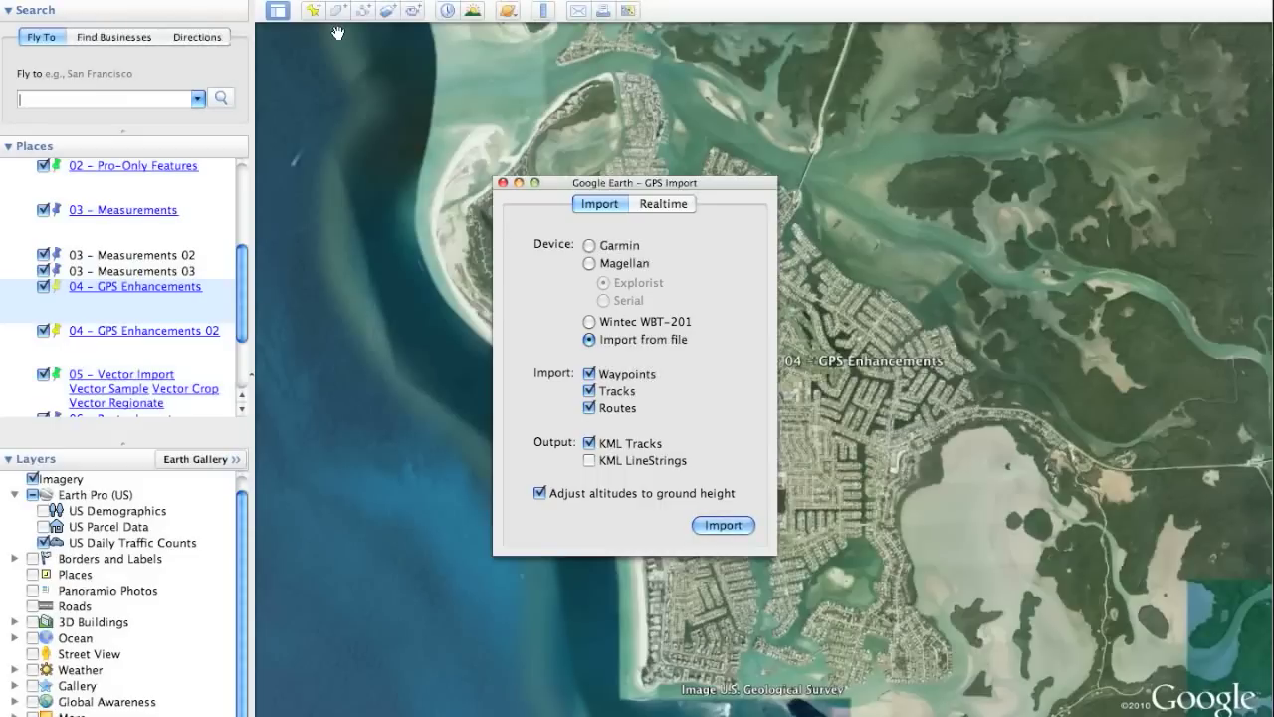
pyautogui.click(503, 183)
# - Import the file MarcoIsland (1).gpx from the GIS folder, creating both KML Tracks and KML LineStrings
pyautogui.click(184, 0)
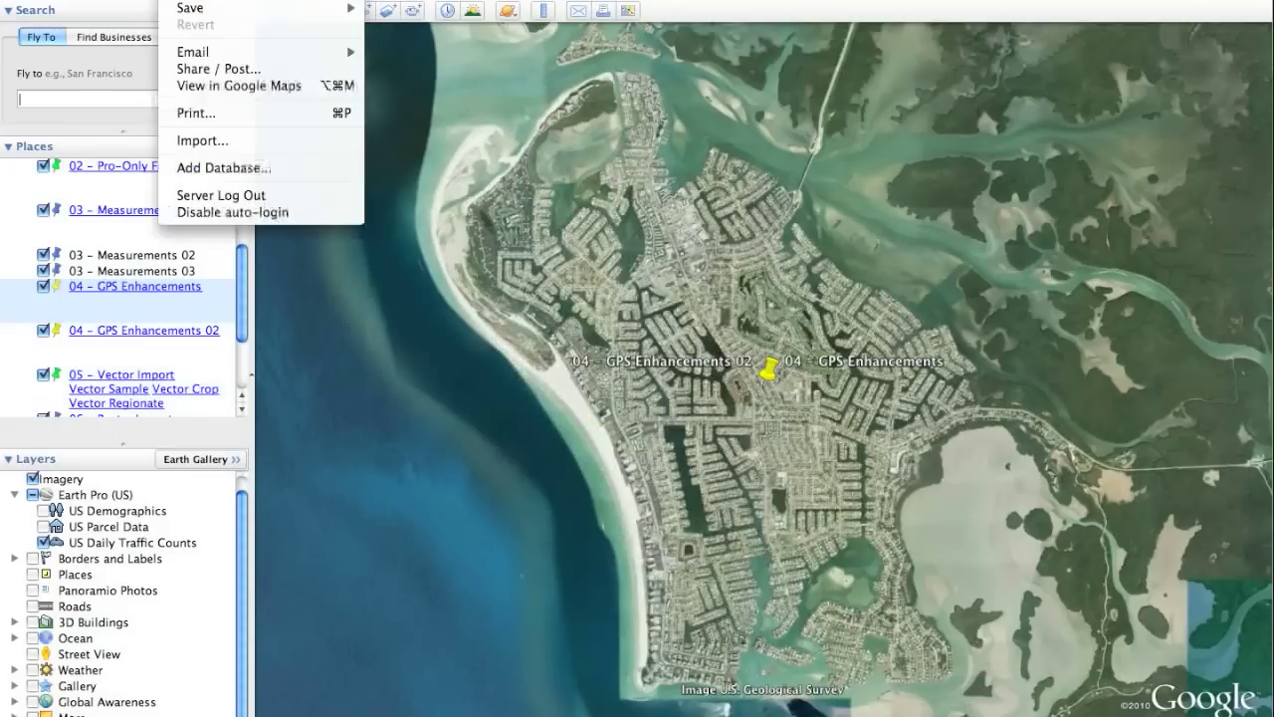
pyautogui.moveTo(196, 6)
pyautogui.click(202, 140)
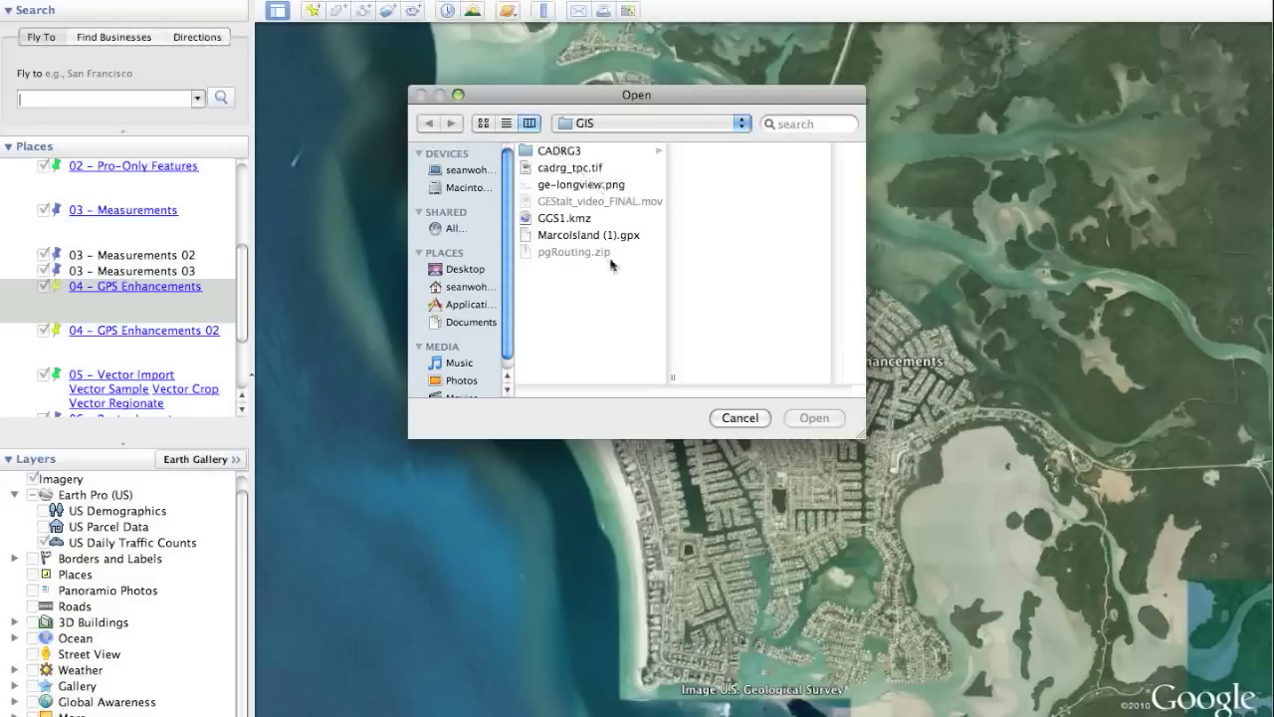
pyautogui.click(587, 240)
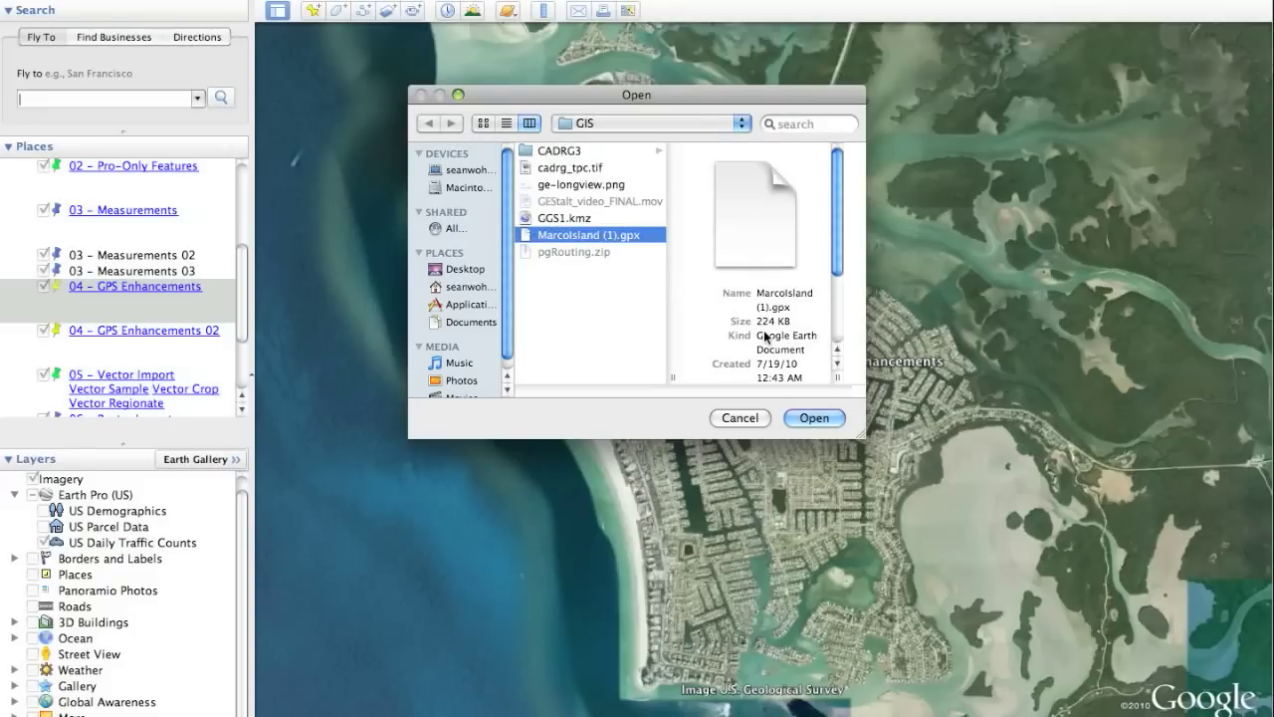
pyautogui.click(817, 420)
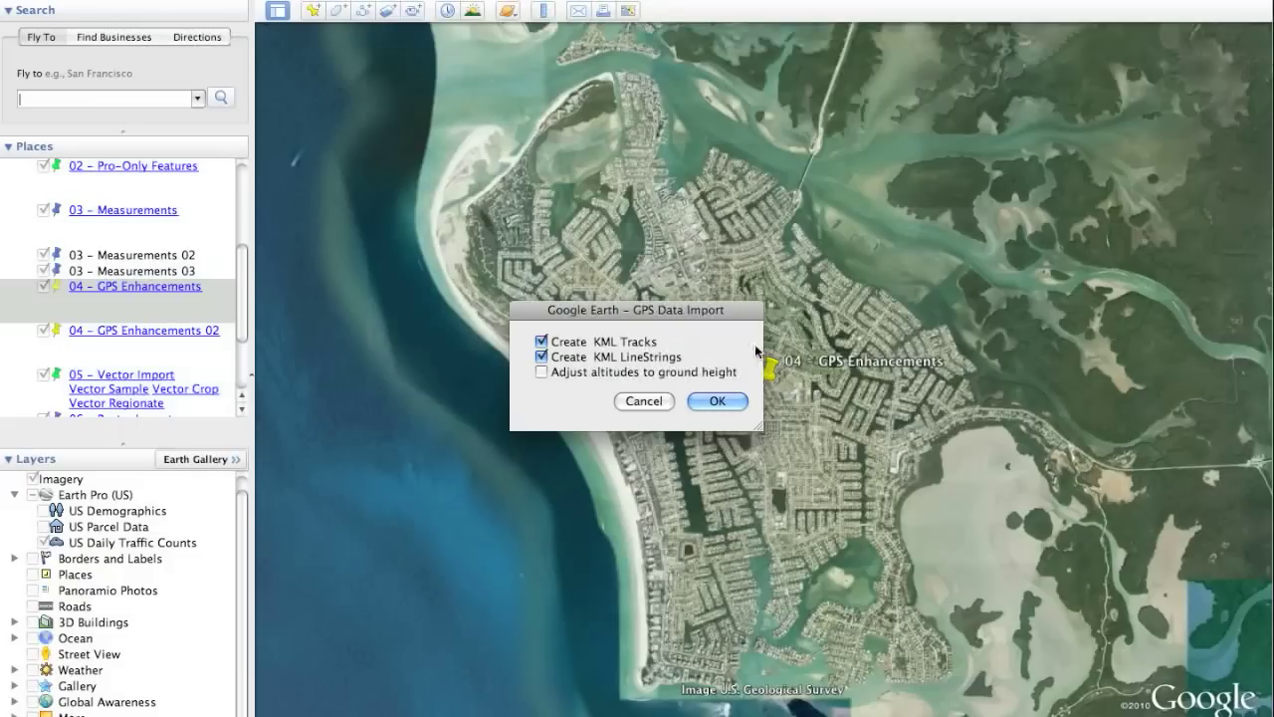
pyautogui.click(715, 401)
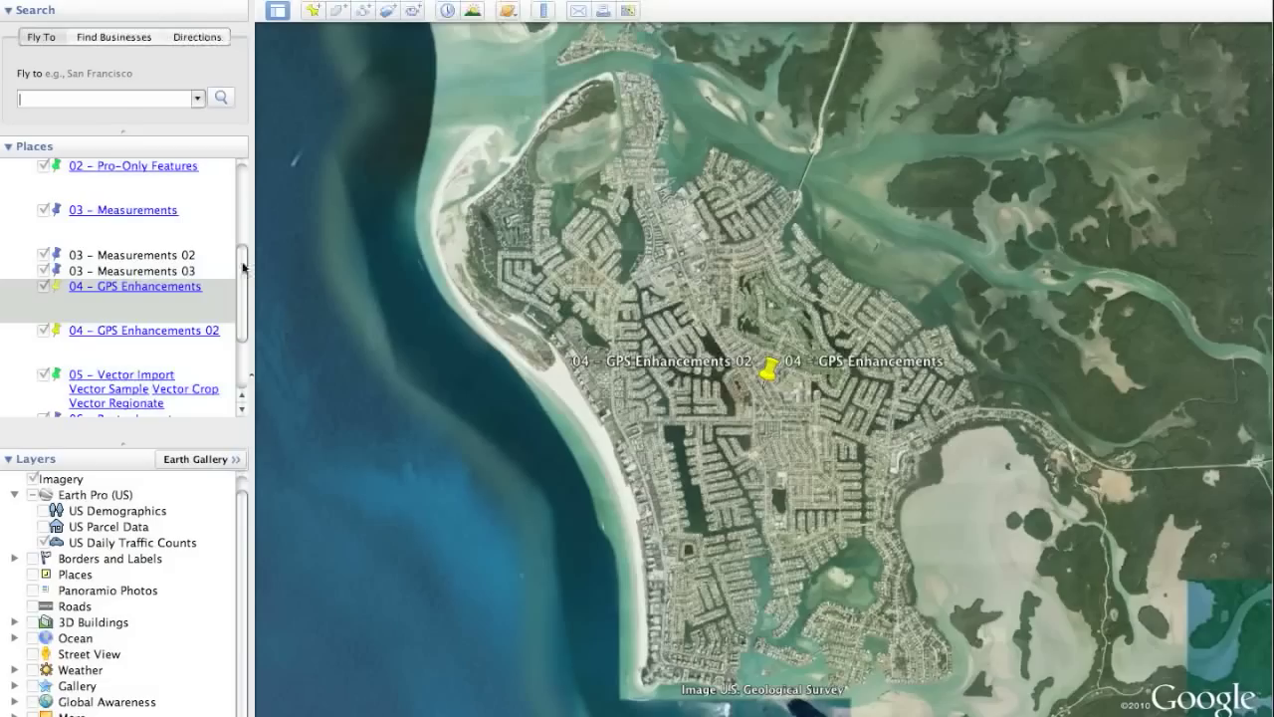
# - Expand the imported GPS device entry in Temporary Places and its Tracks folder to list the Marco Island items
pyautogui.scroll(-5, 159, 436)
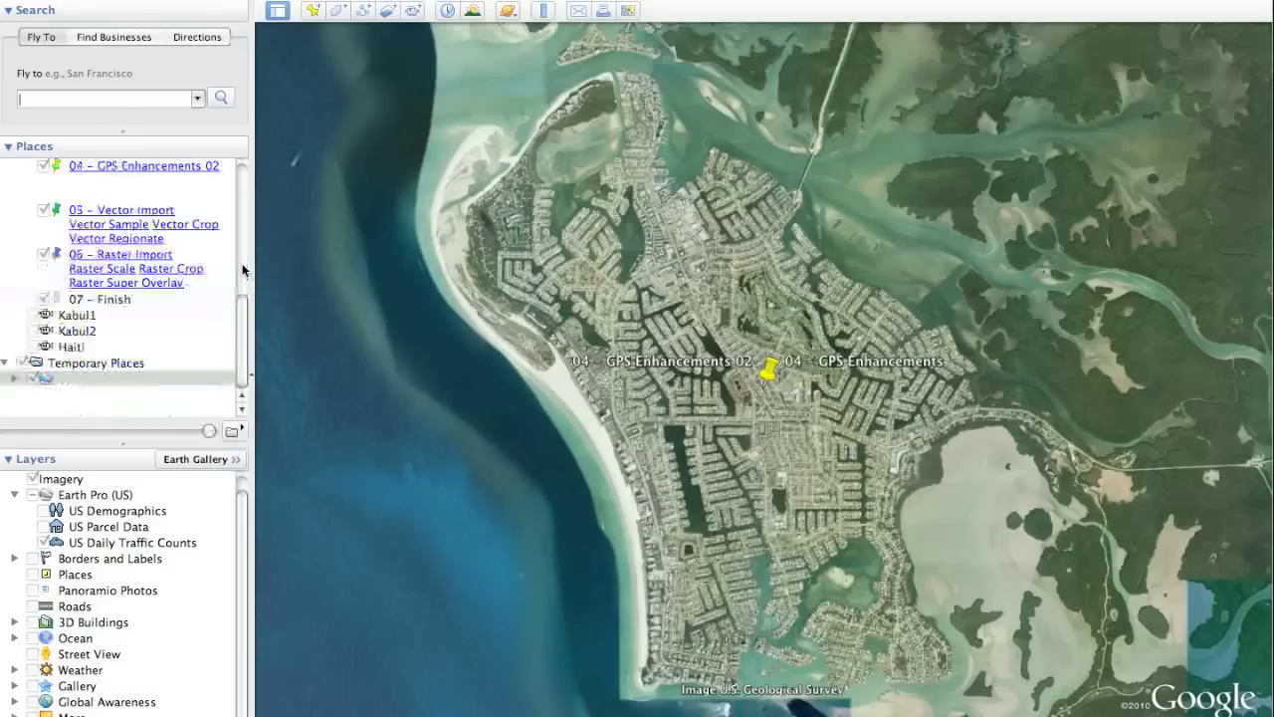
pyautogui.scroll(10, 118, 502)
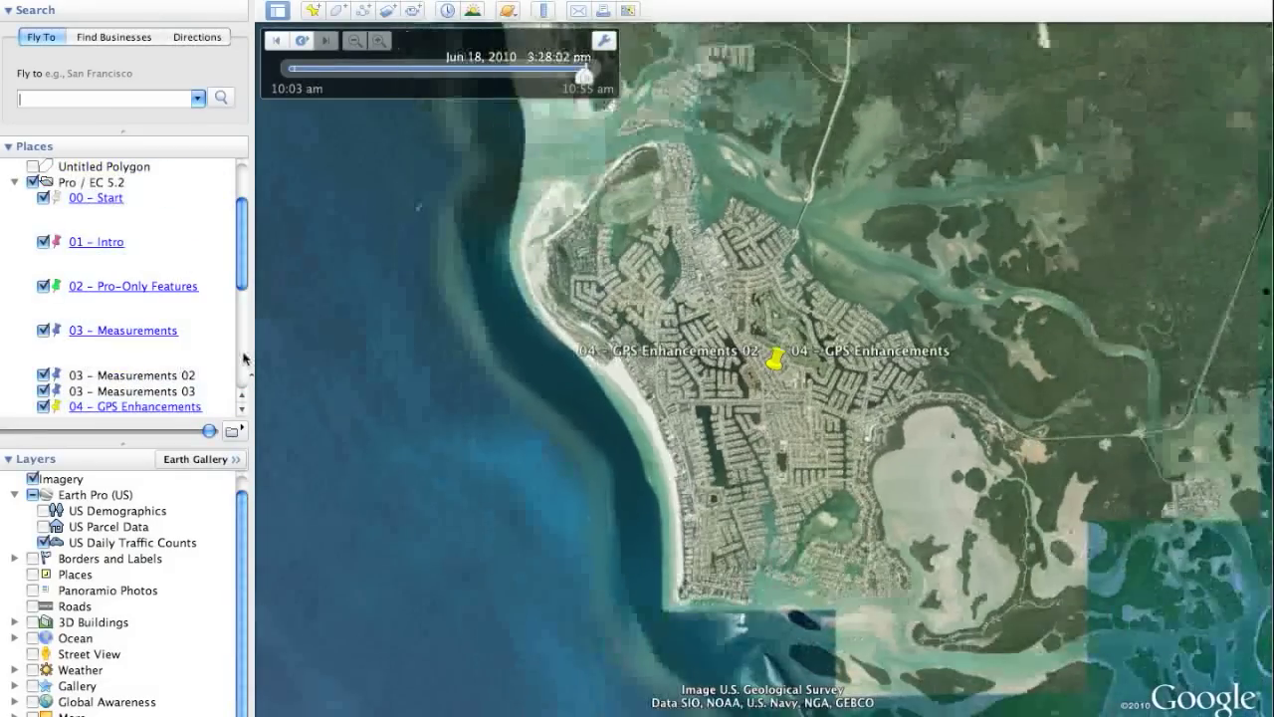
pyautogui.click(243, 356)
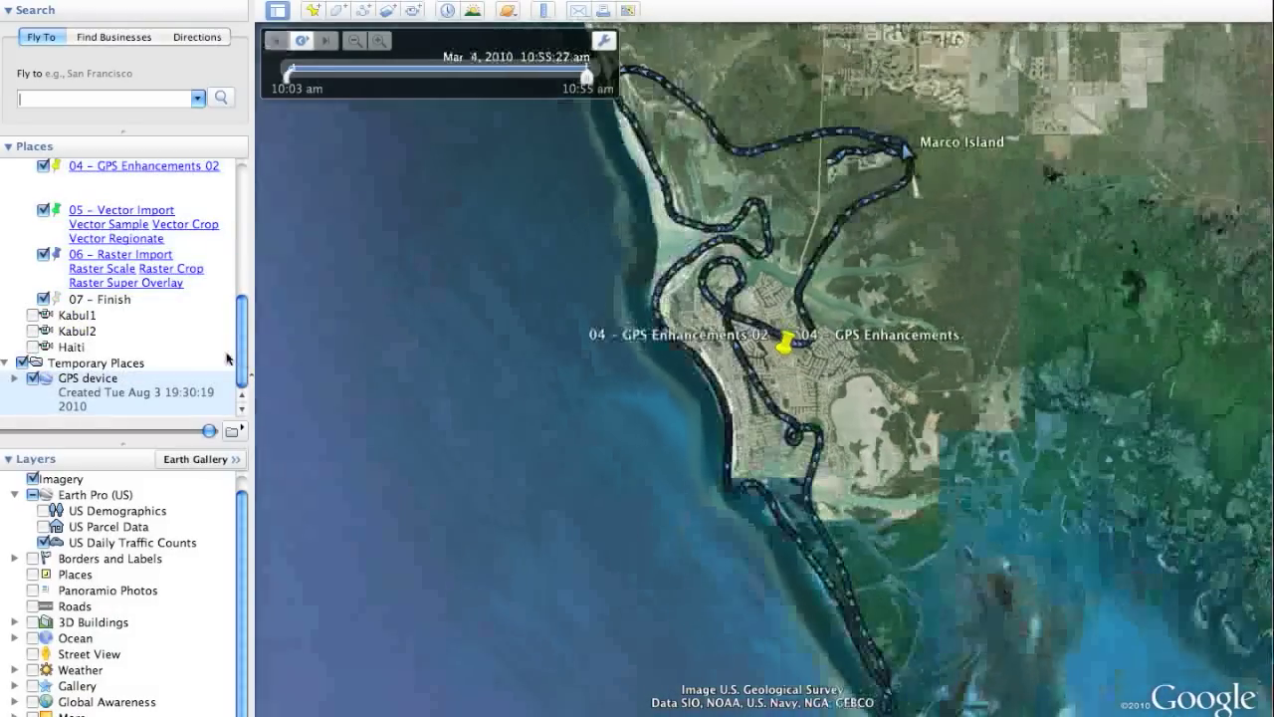
pyautogui.click(15, 378)
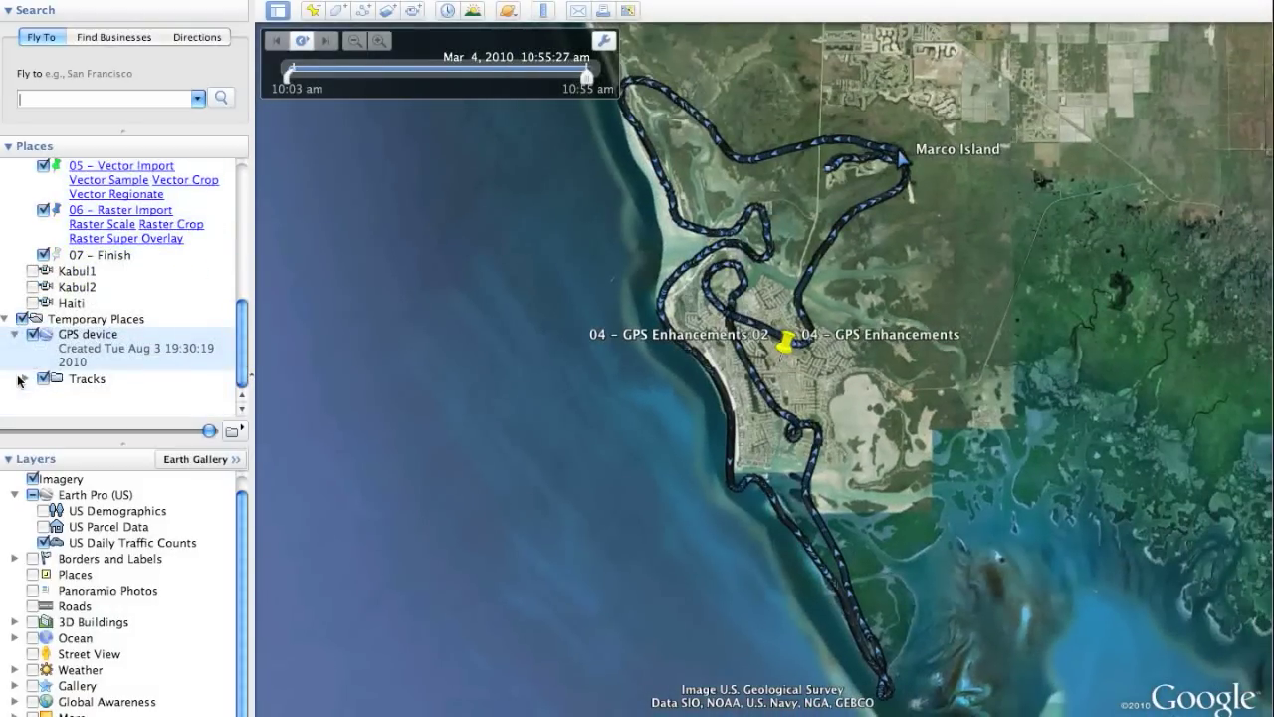
pyautogui.click(24, 379)
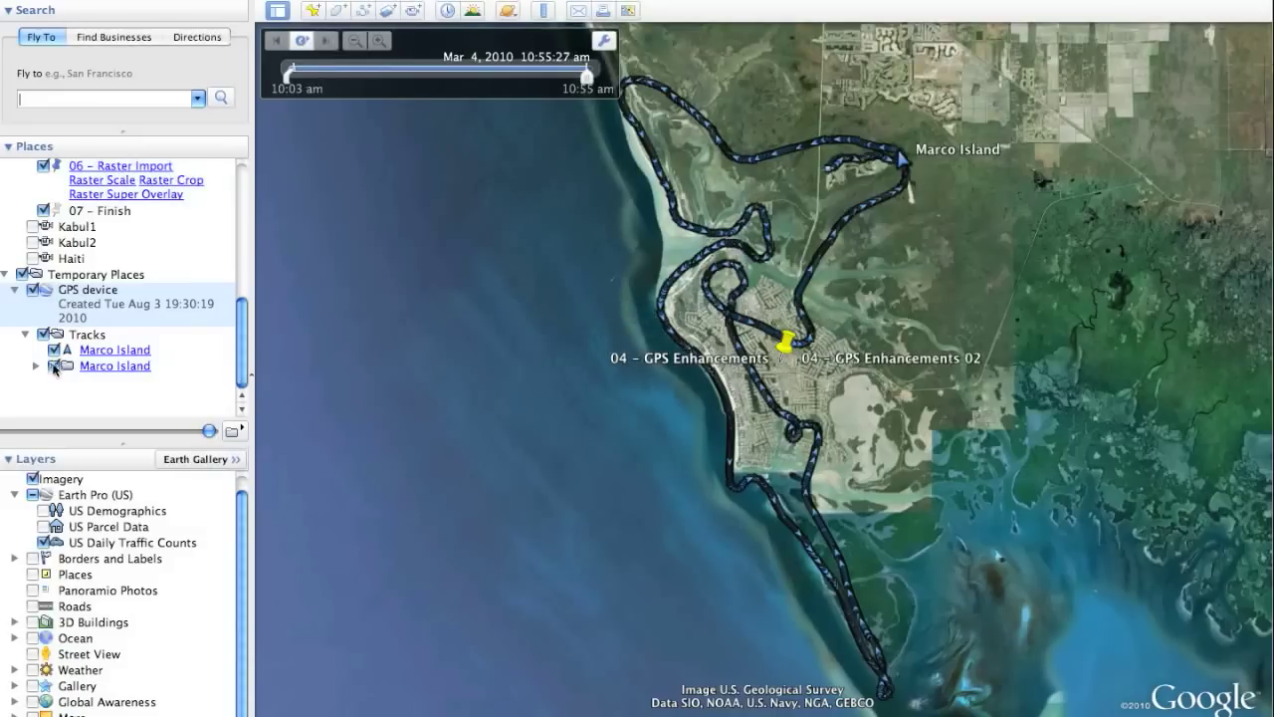
# - Hide the Marco Island folder in Tracks and play a tour of the Marco Island track
pyautogui.click(55, 367)
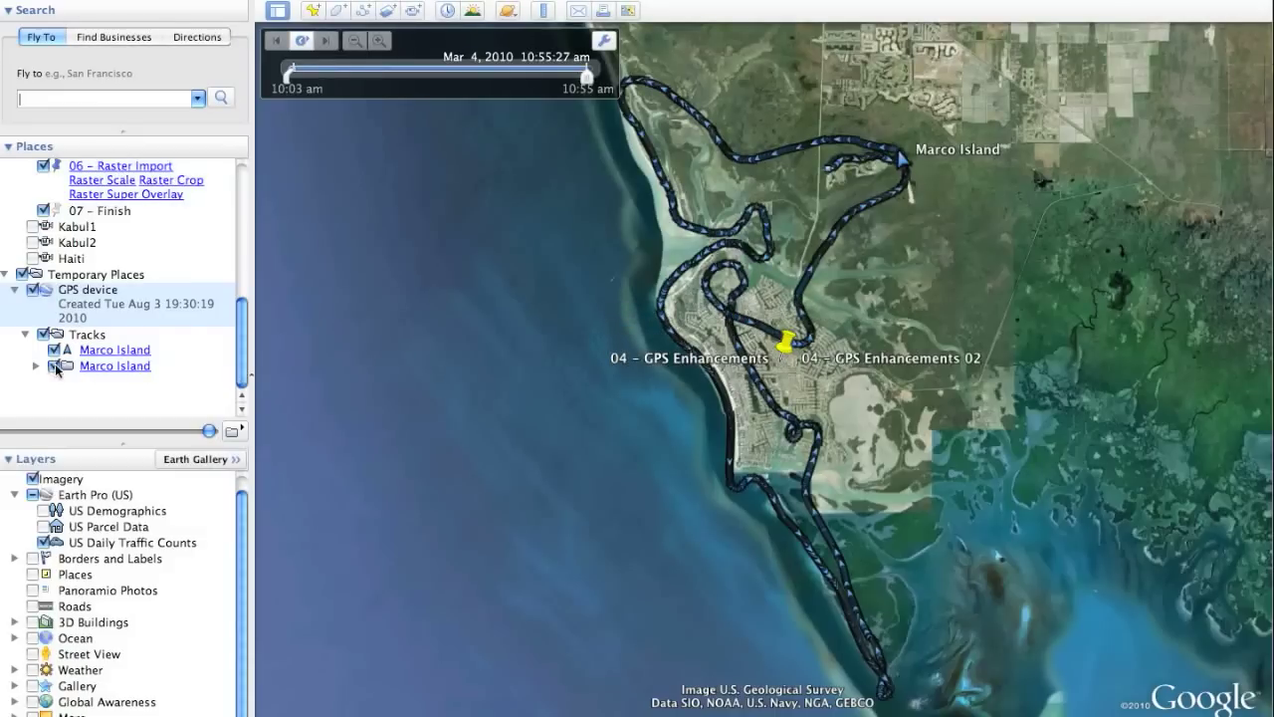
pyautogui.click(132, 355)
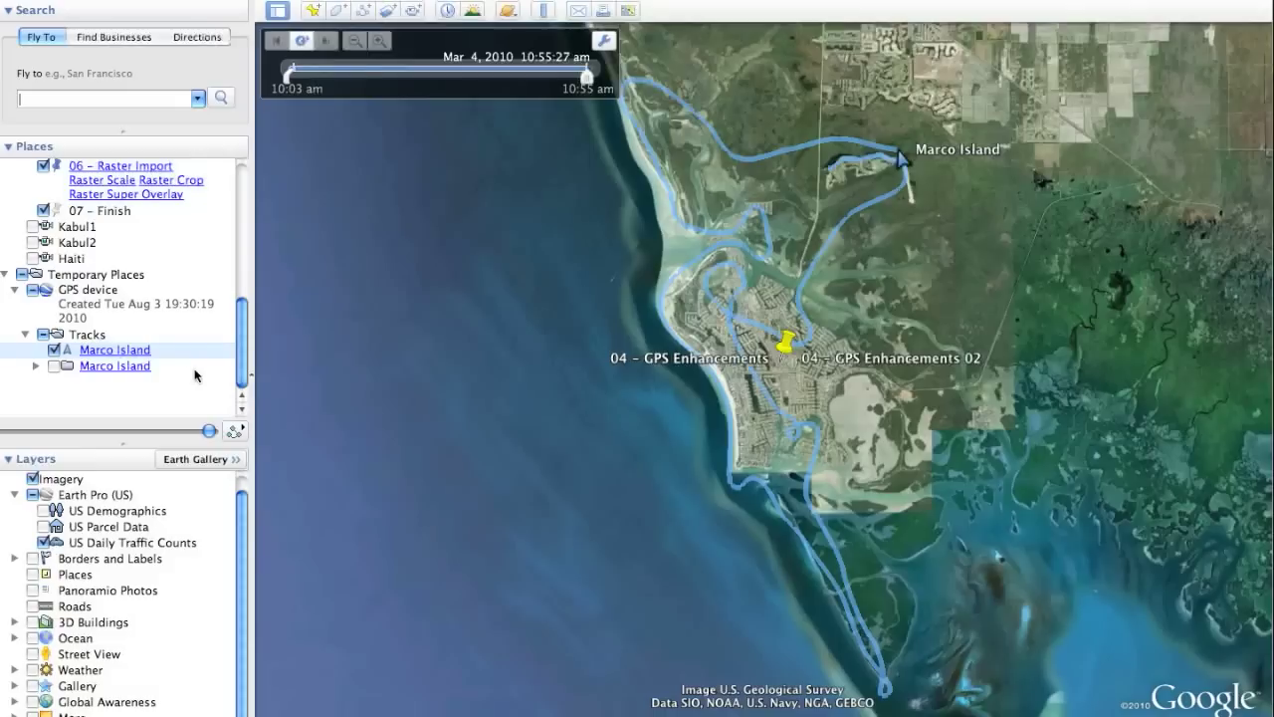
pyautogui.click(239, 429)
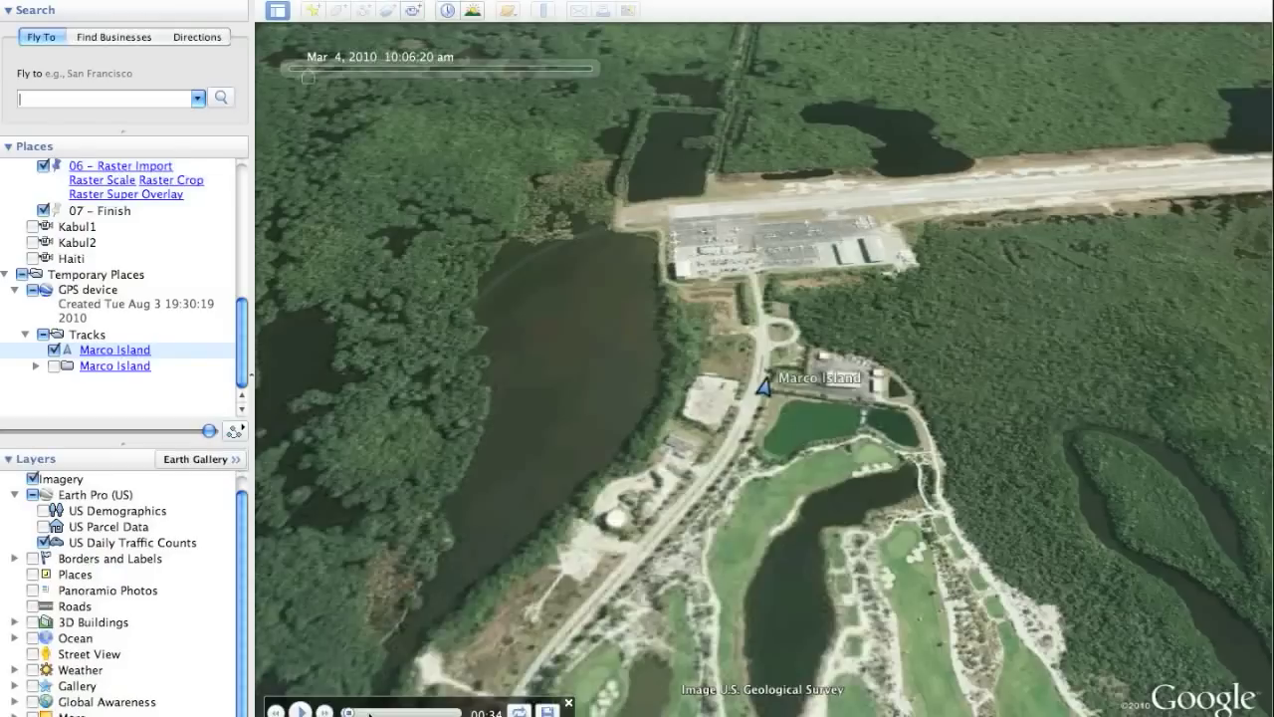
# - Skip ahead in the Marco Island track tour to about 04:05 and continue its playback
pyautogui.moveTo(369, 713); pyautogui.dragTo(399, 713)
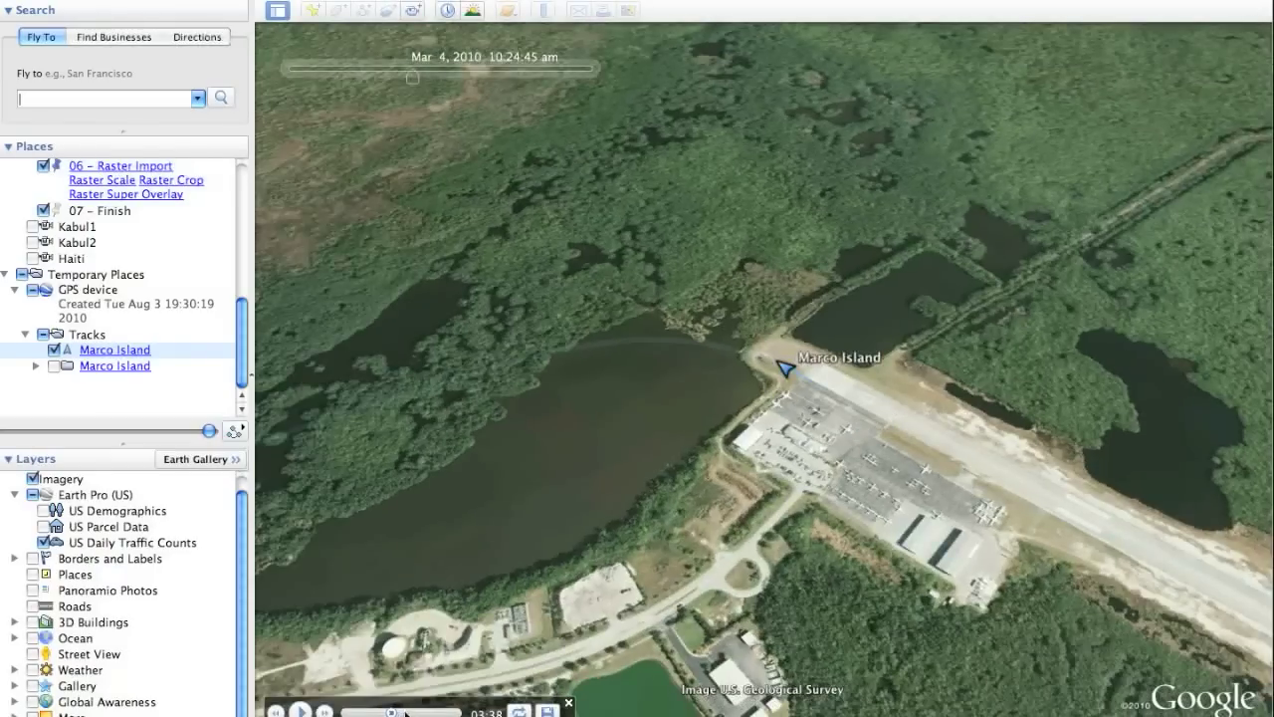
pyautogui.moveTo(394, 713); pyautogui.dragTo(397, 713)
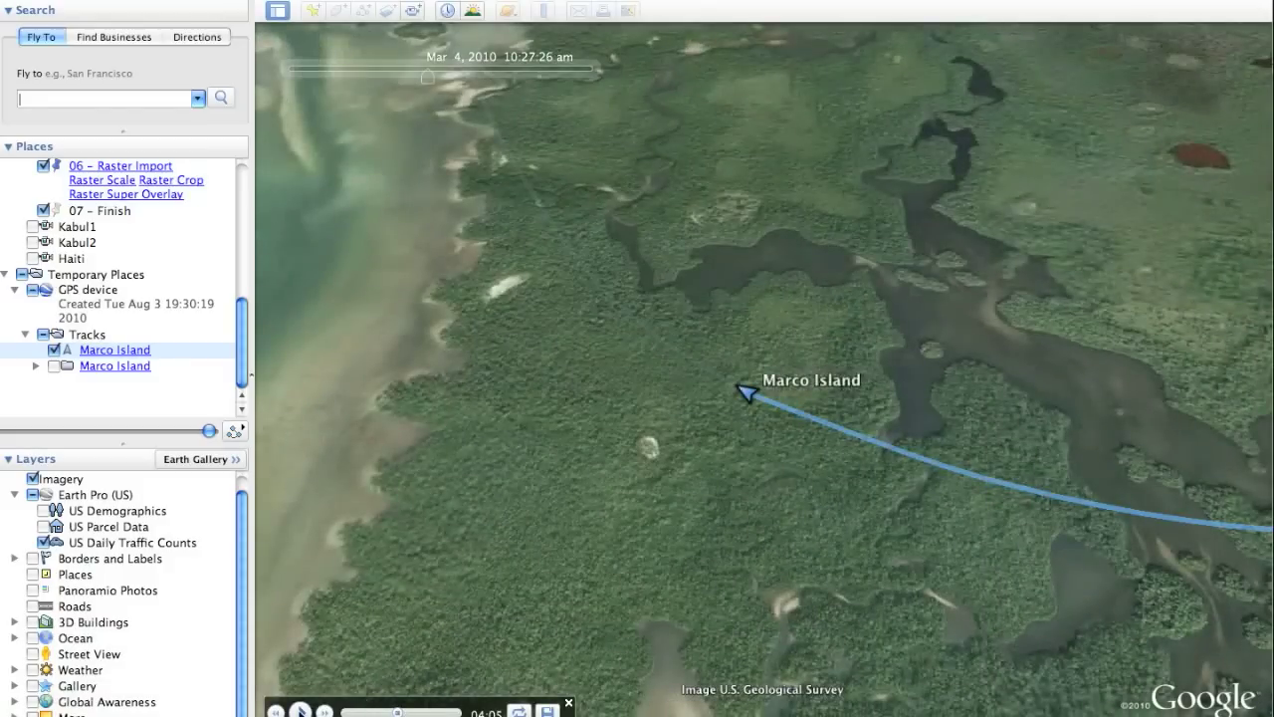
pyautogui.click(300, 711)
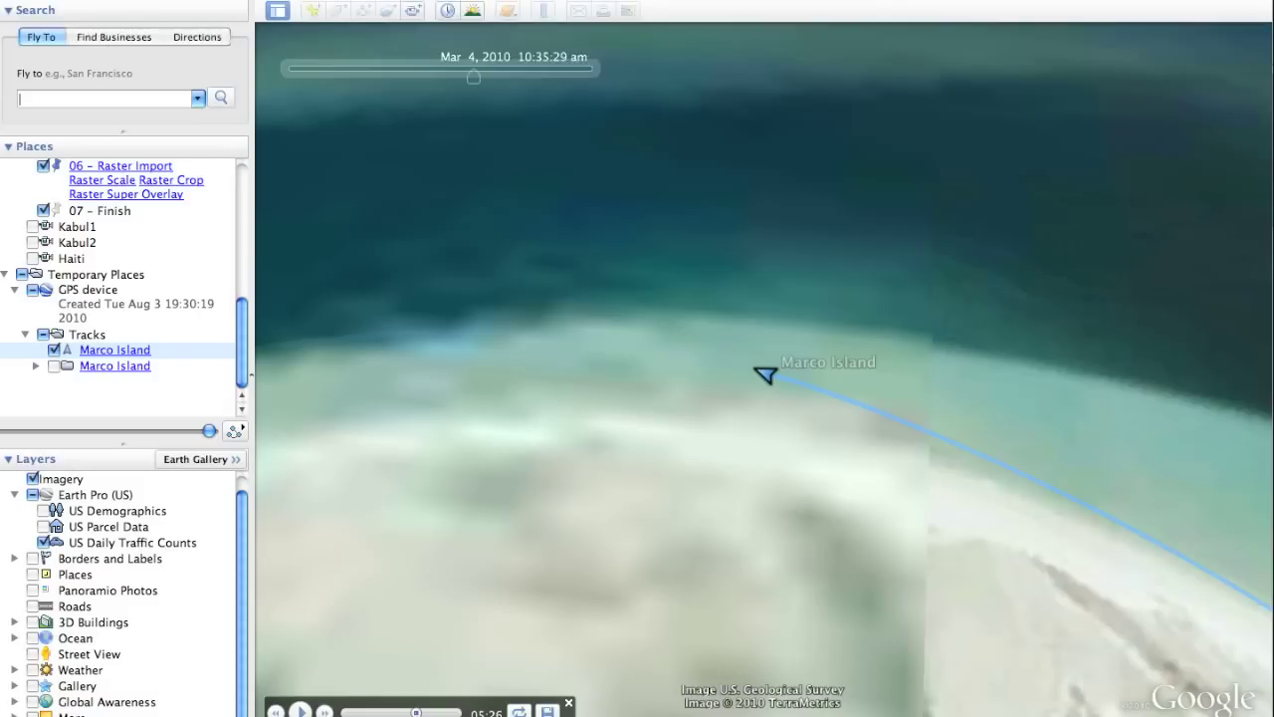
pyautogui.click(299, 710)
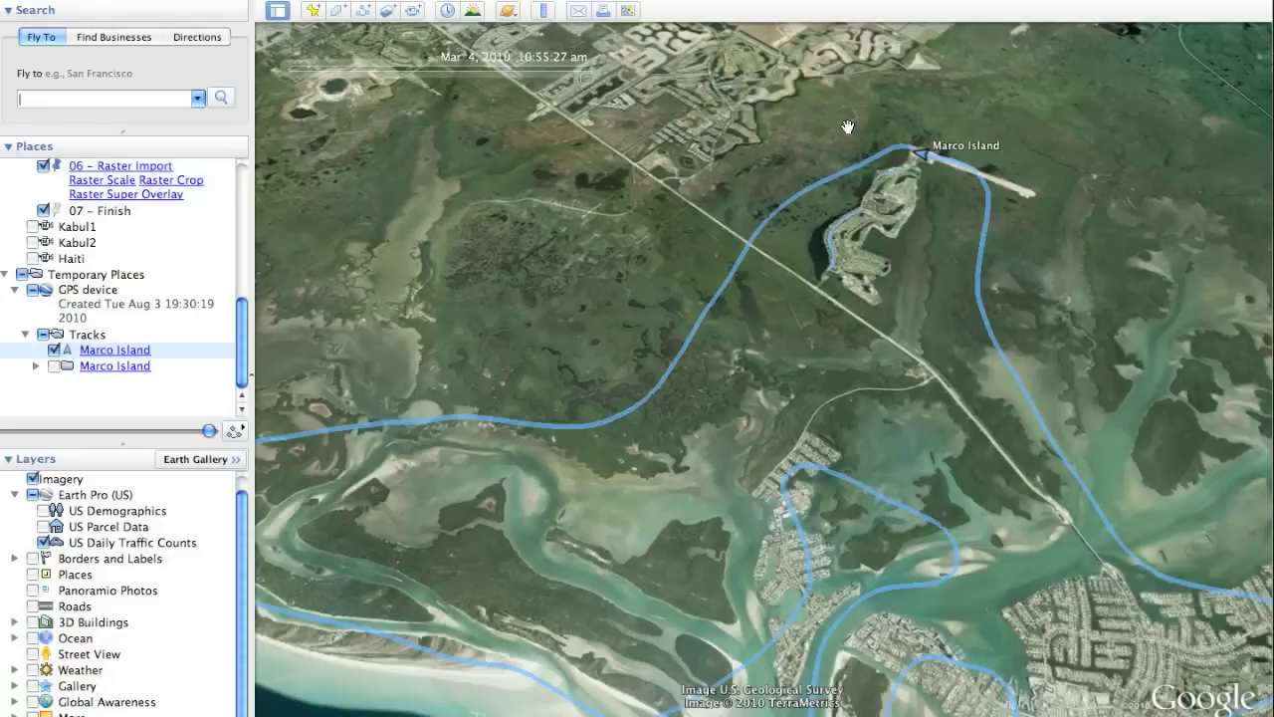
# - Show the elevation profile of the Marco Island track
pyautogui.rightClick(170, 354)
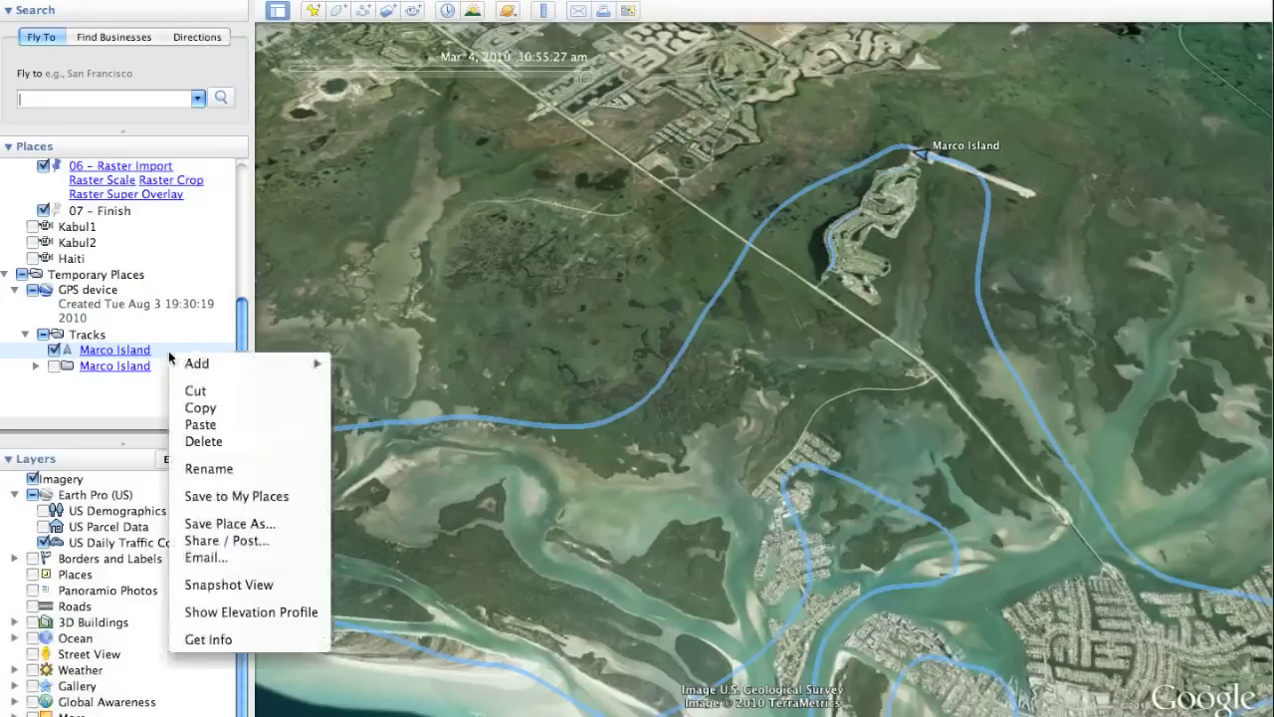
pyautogui.click(312, 609)
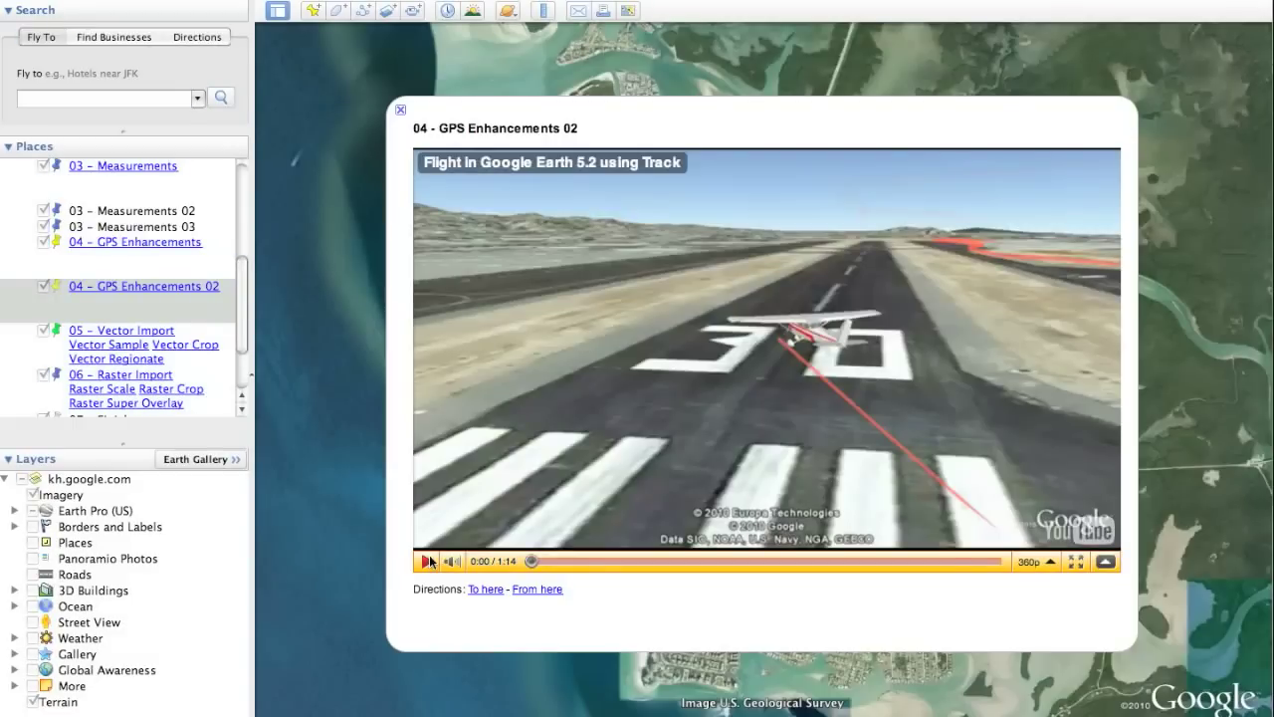
# - Play the flight track video in the 04 - GPS Enhancements 02 placemark and leave it for the vector import topic
pyautogui.click(429, 562)
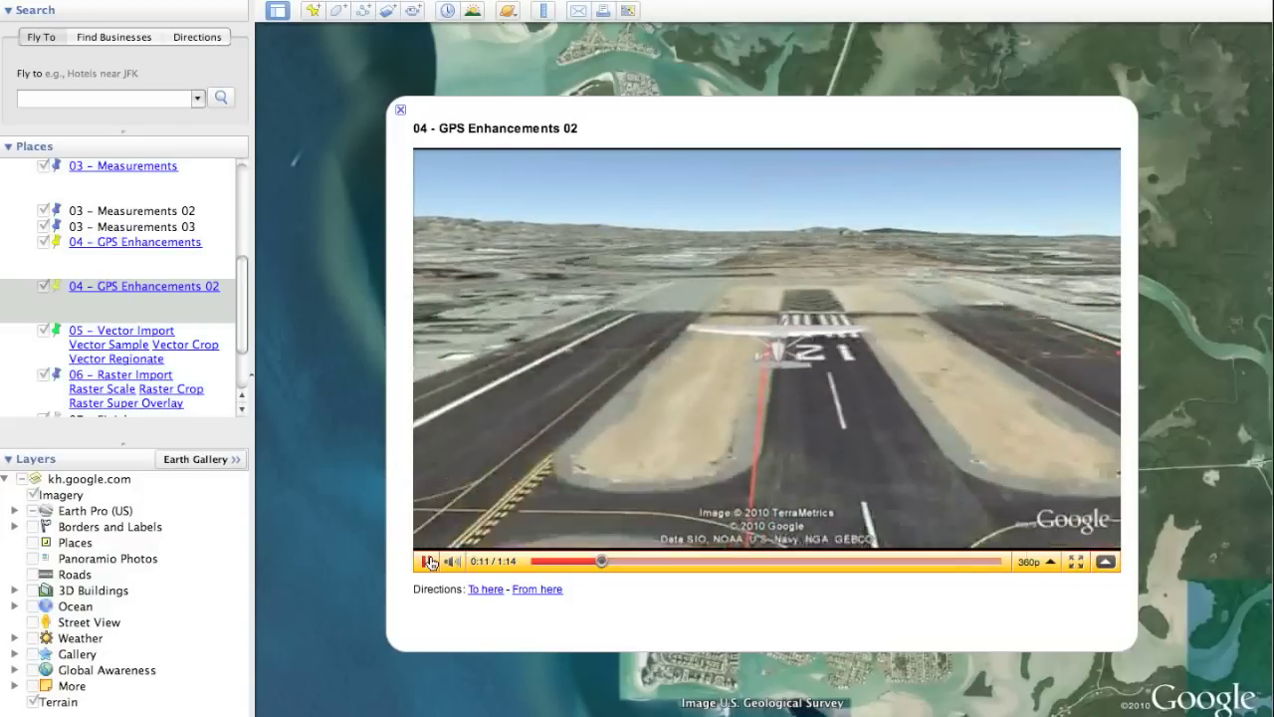
pyautogui.click(225, 343)
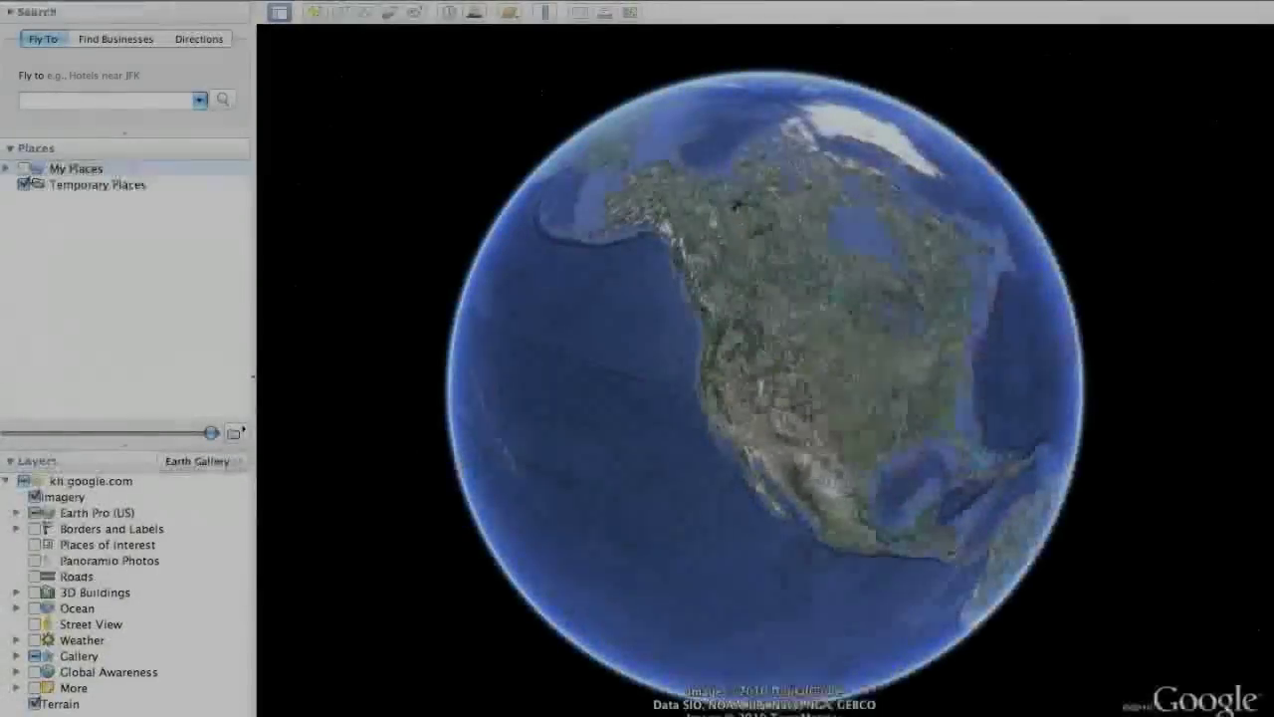
# - Import the first 2500 features of co99_d00.shp from the vectorkml folder without a style template, and display them on the globe
pyautogui.click(184, 0)
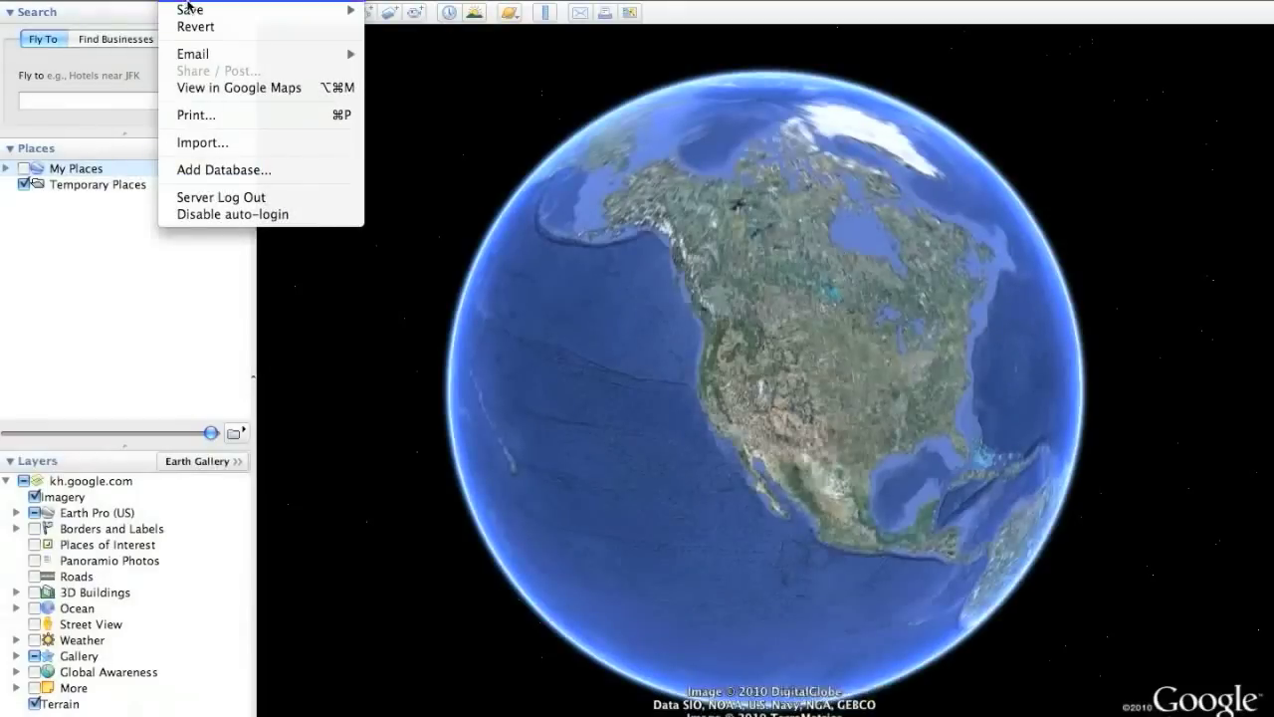
pyautogui.click(228, 144)
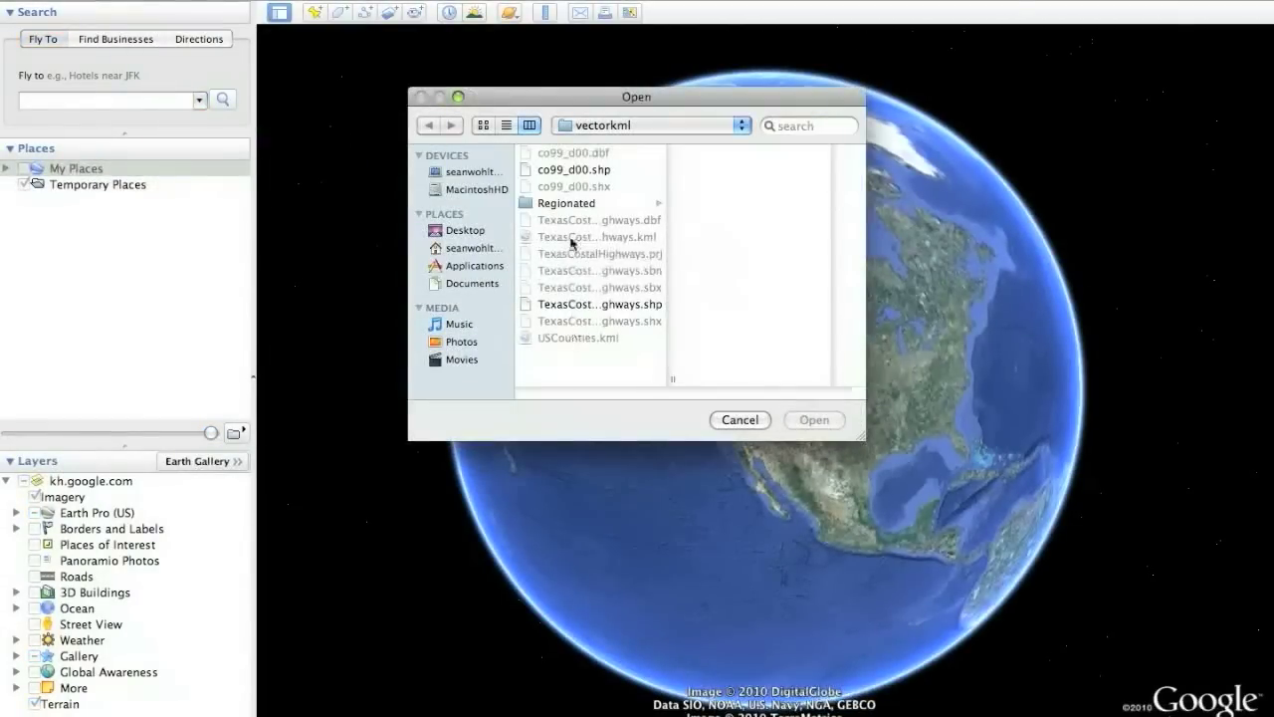
pyautogui.click(559, 172)
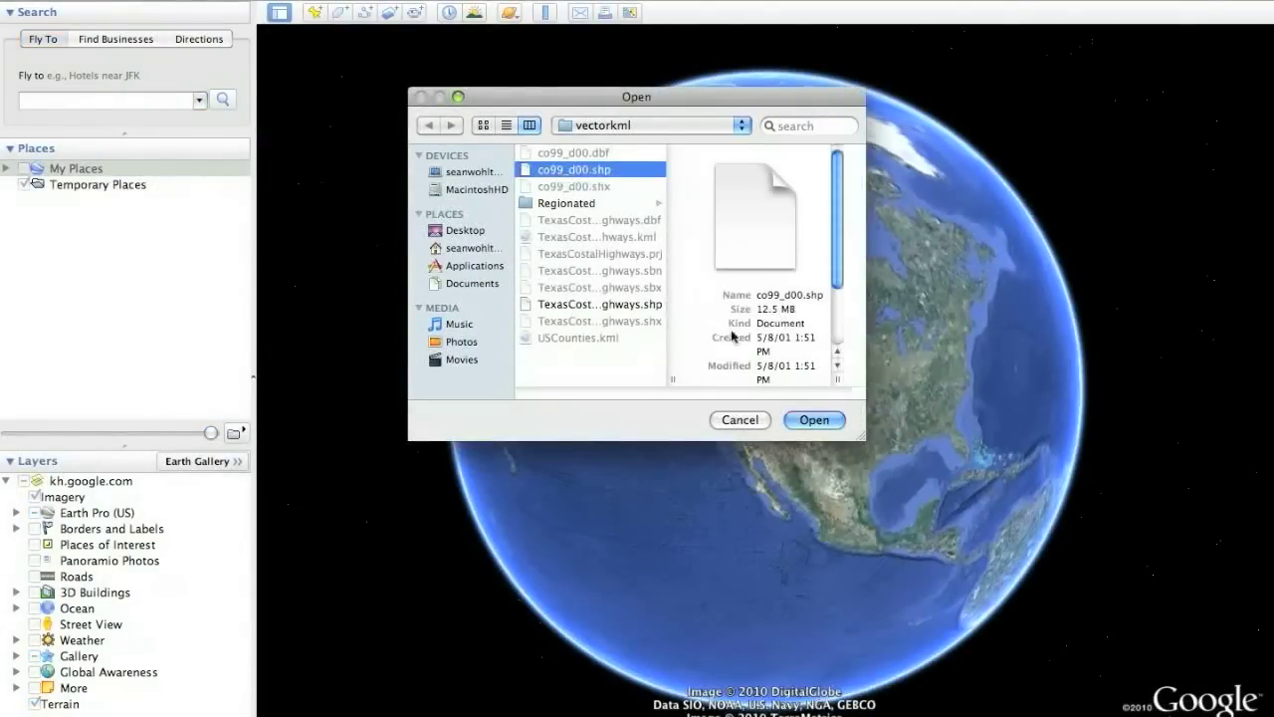
pyautogui.click(835, 419)
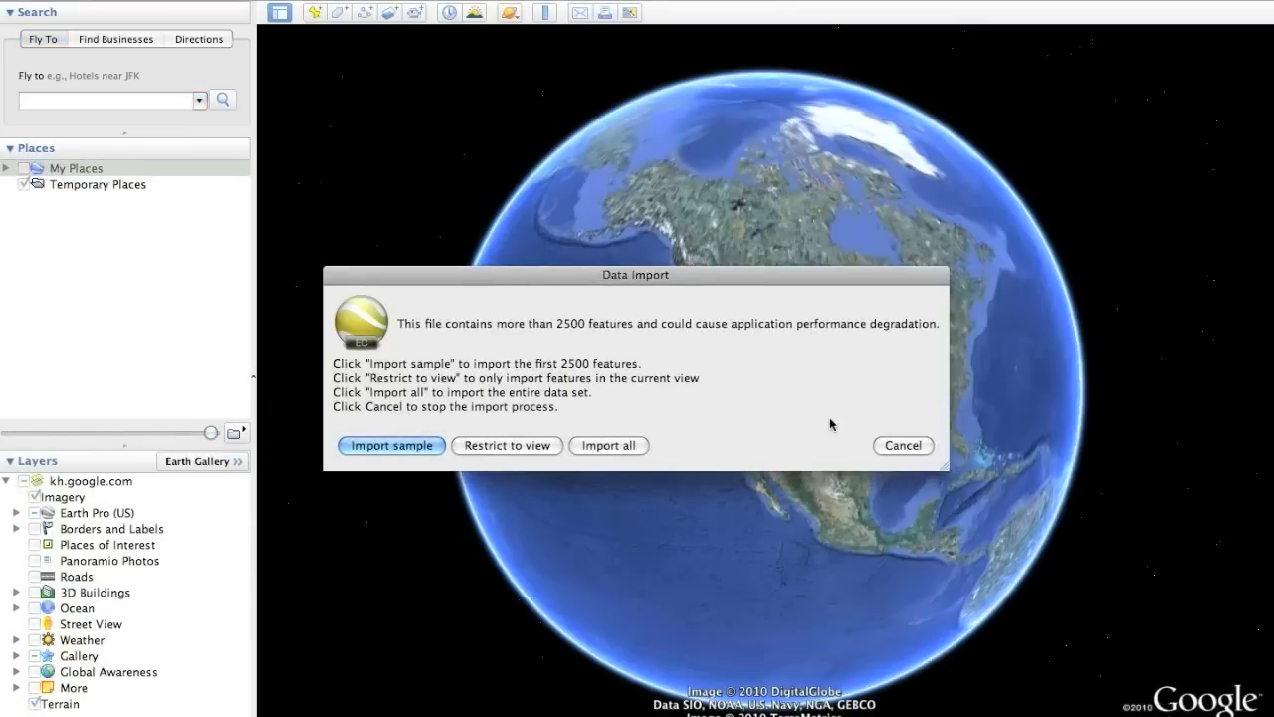
pyautogui.click(418, 450)
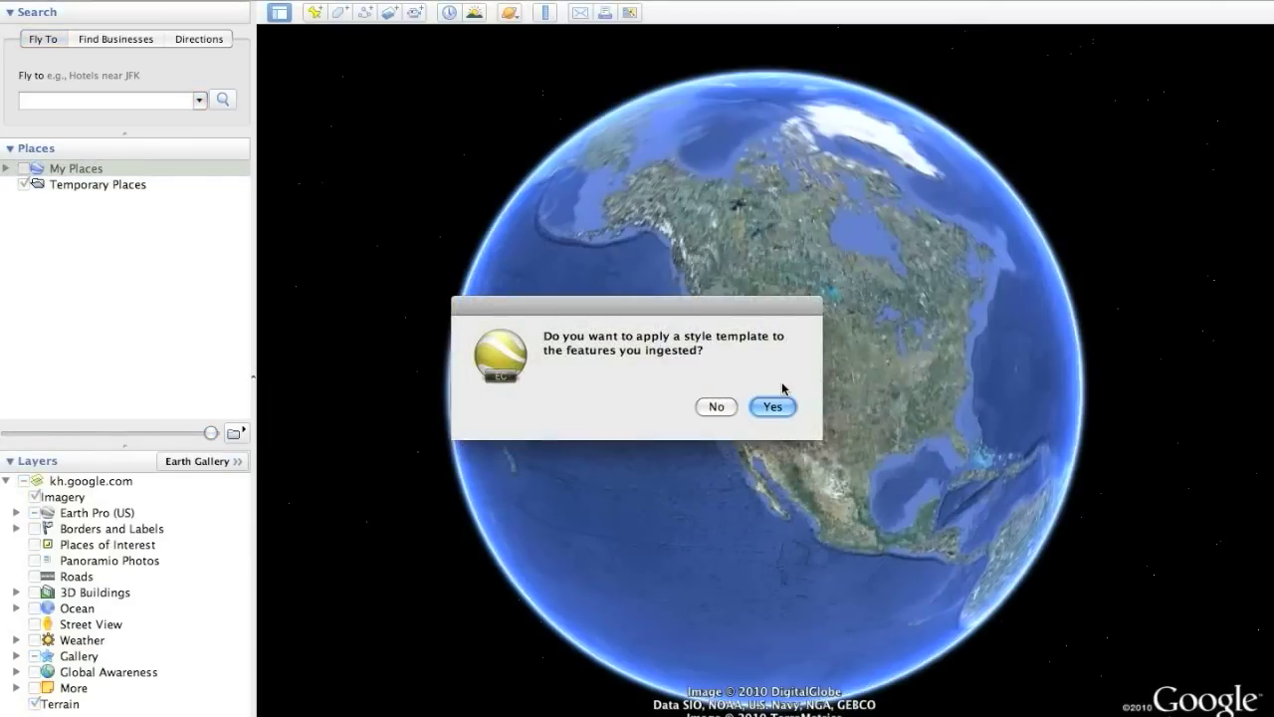
pyautogui.click(728, 407)
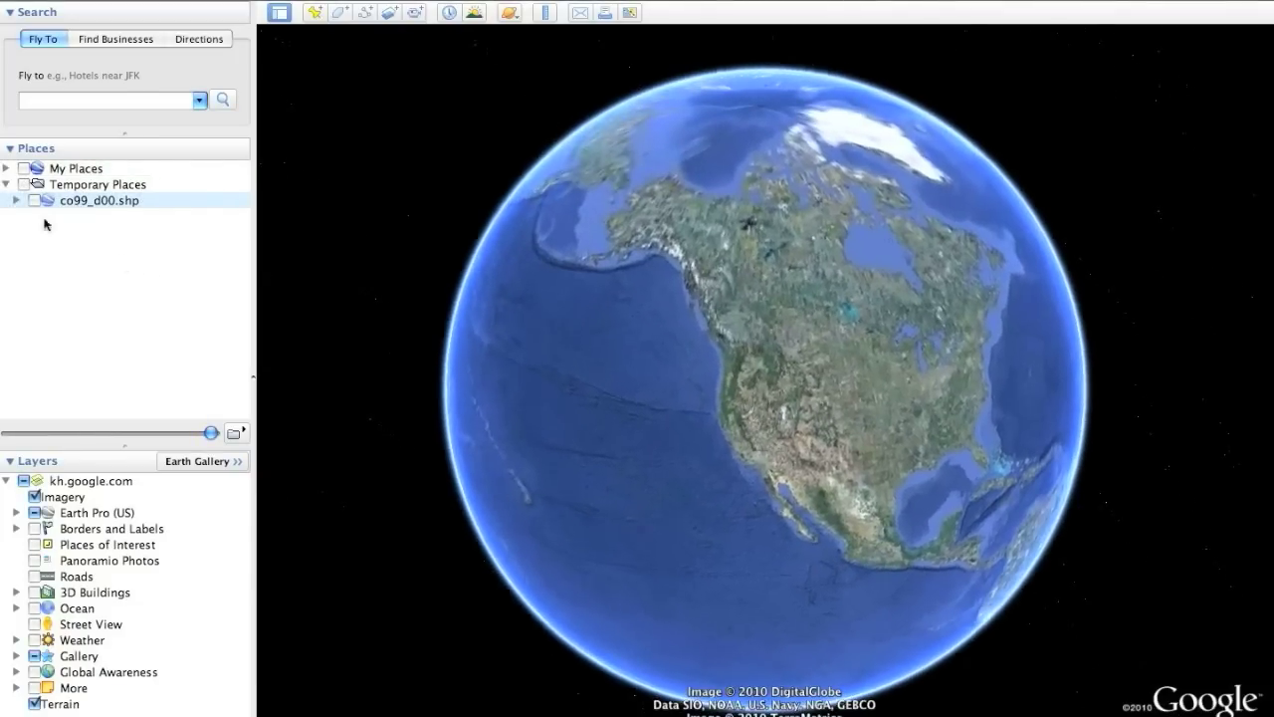
pyautogui.click(35, 201)
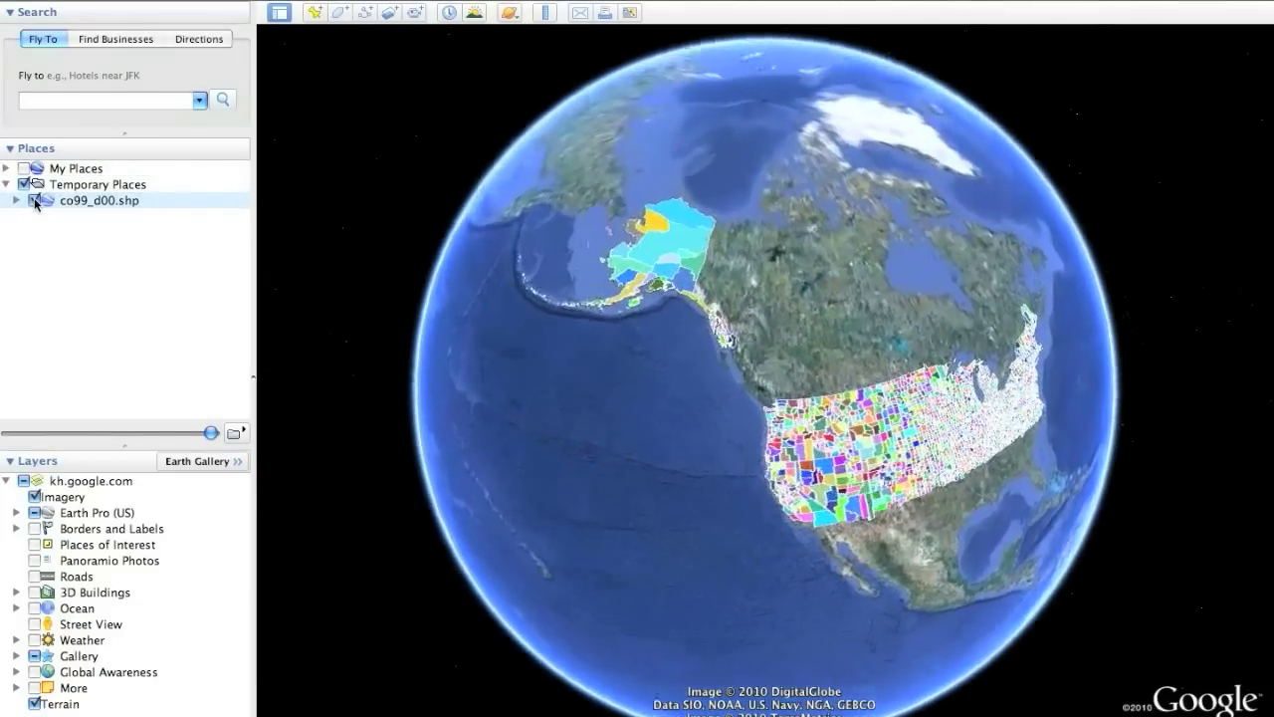
pyautogui.moveTo(631, 518); pyautogui.dragTo(540, 336)
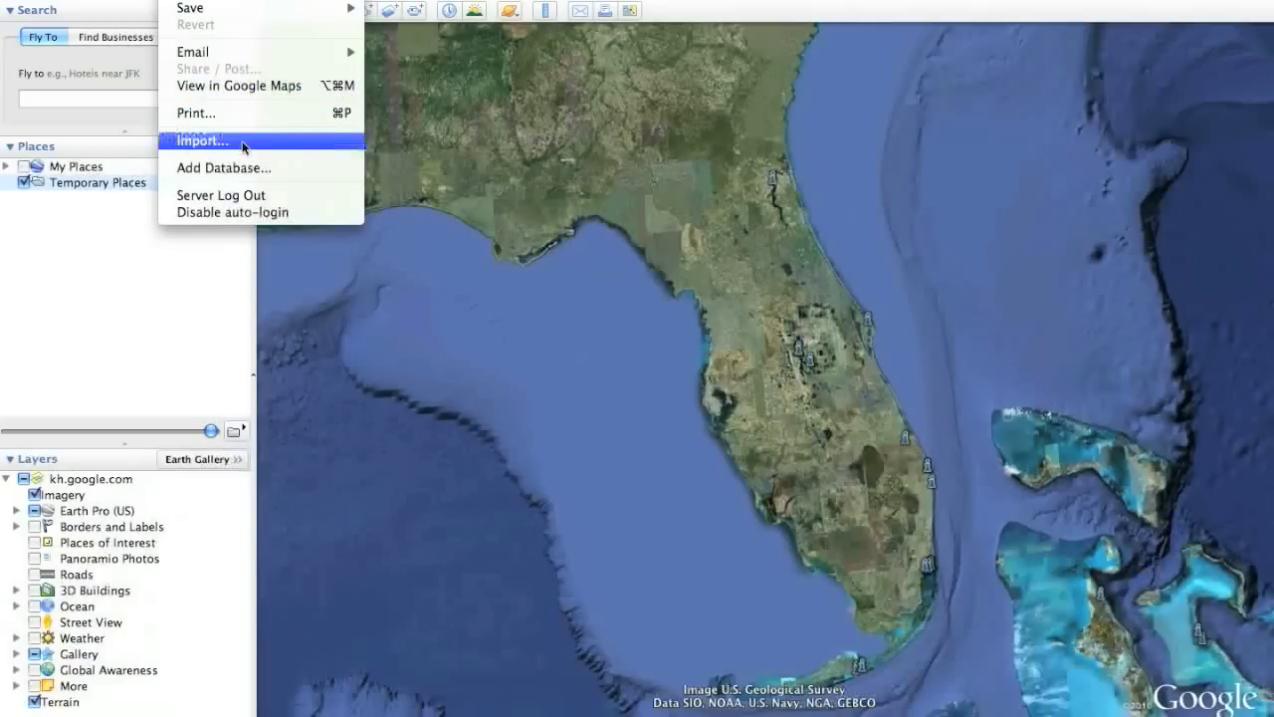
# - Import co99_d00.shp again, restricted to the features within the current view of Florida
pyautogui.click(242, 140)
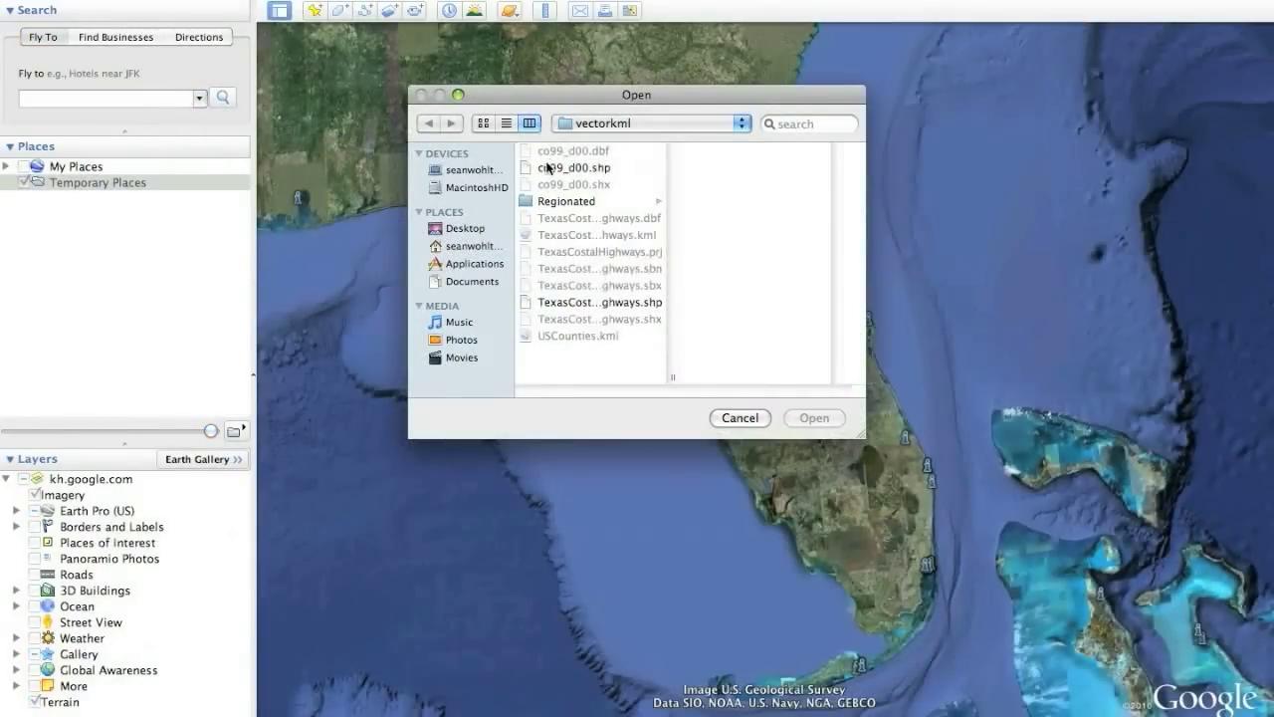
pyautogui.click(547, 167)
pyautogui.click(814, 418)
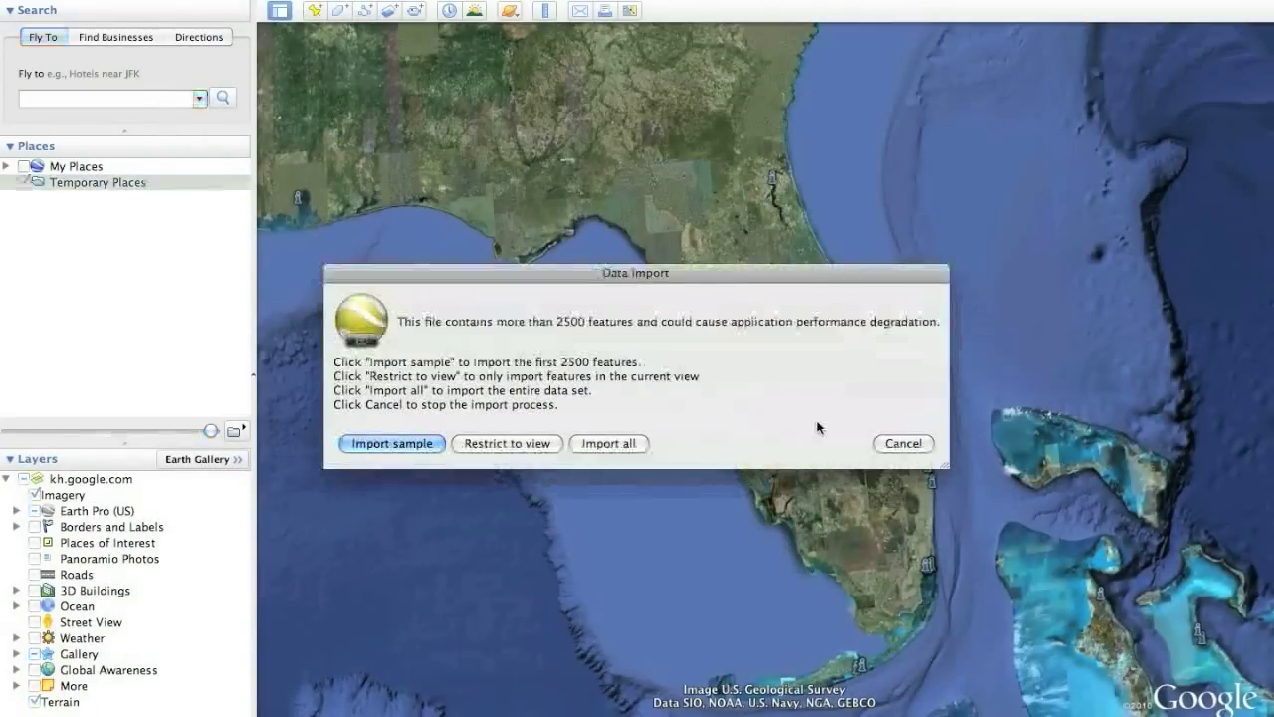
pyautogui.click(489, 444)
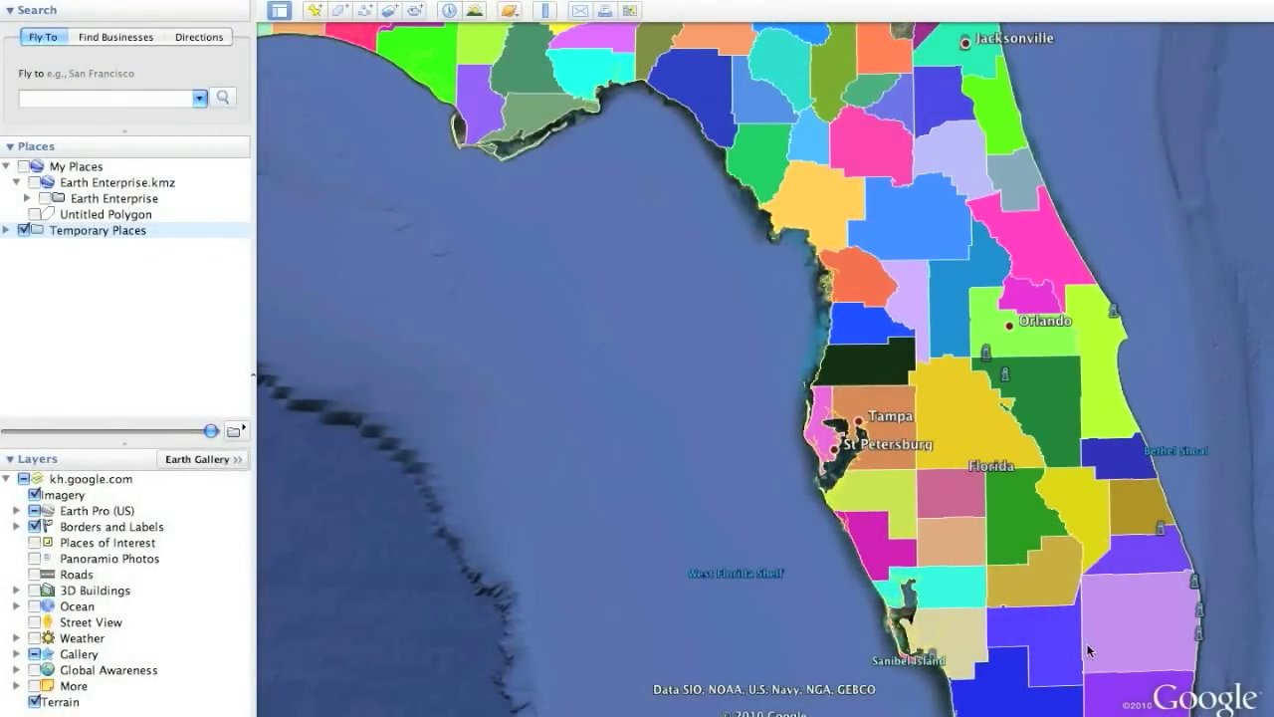
# - Start the Regionate tool with USCounties.kml from the vectorkml folder as its input file
pyautogui.scroll(-5, 1087, 650)
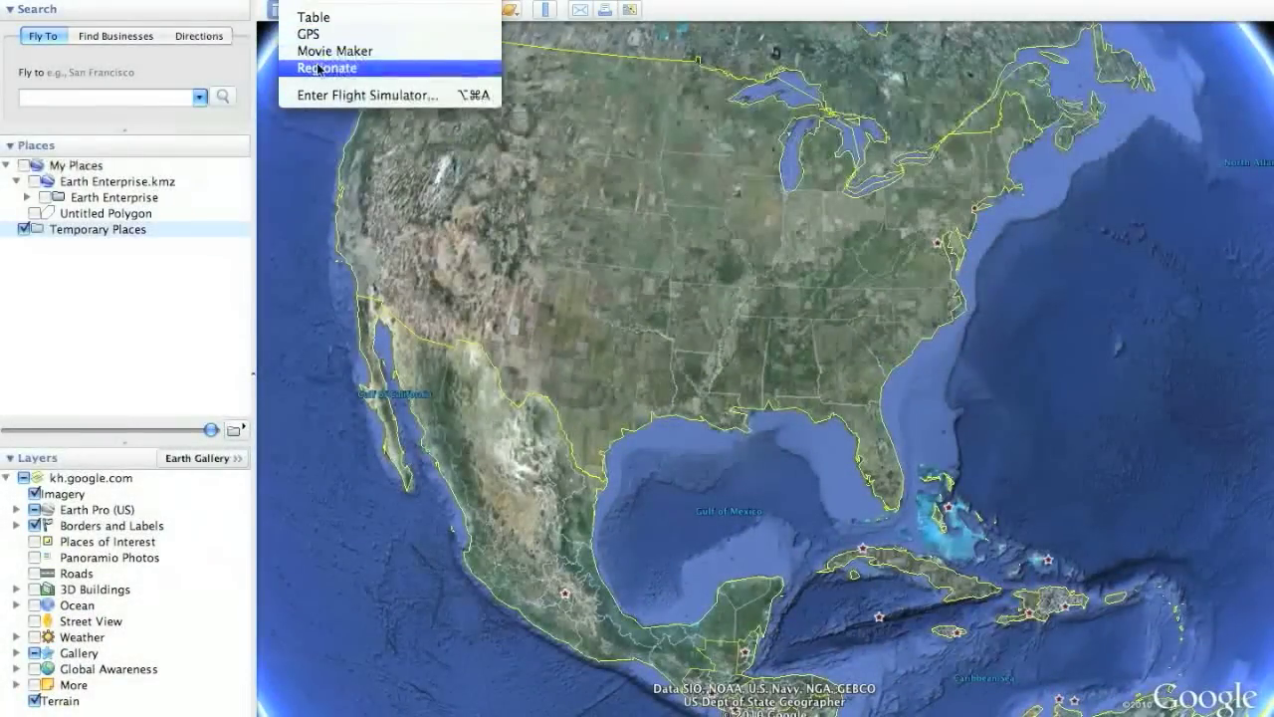
pyautogui.click(327, 68)
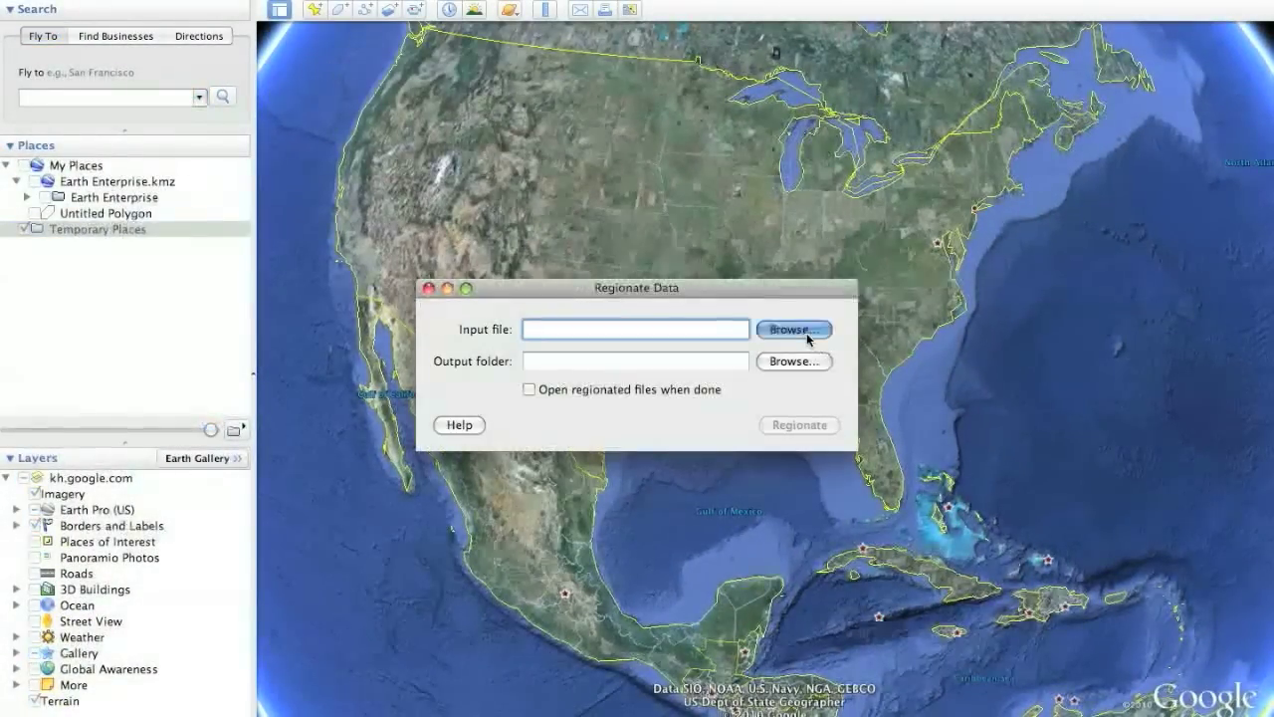
pyautogui.click(806, 330)
pyautogui.scroll(-1, 593, 257)
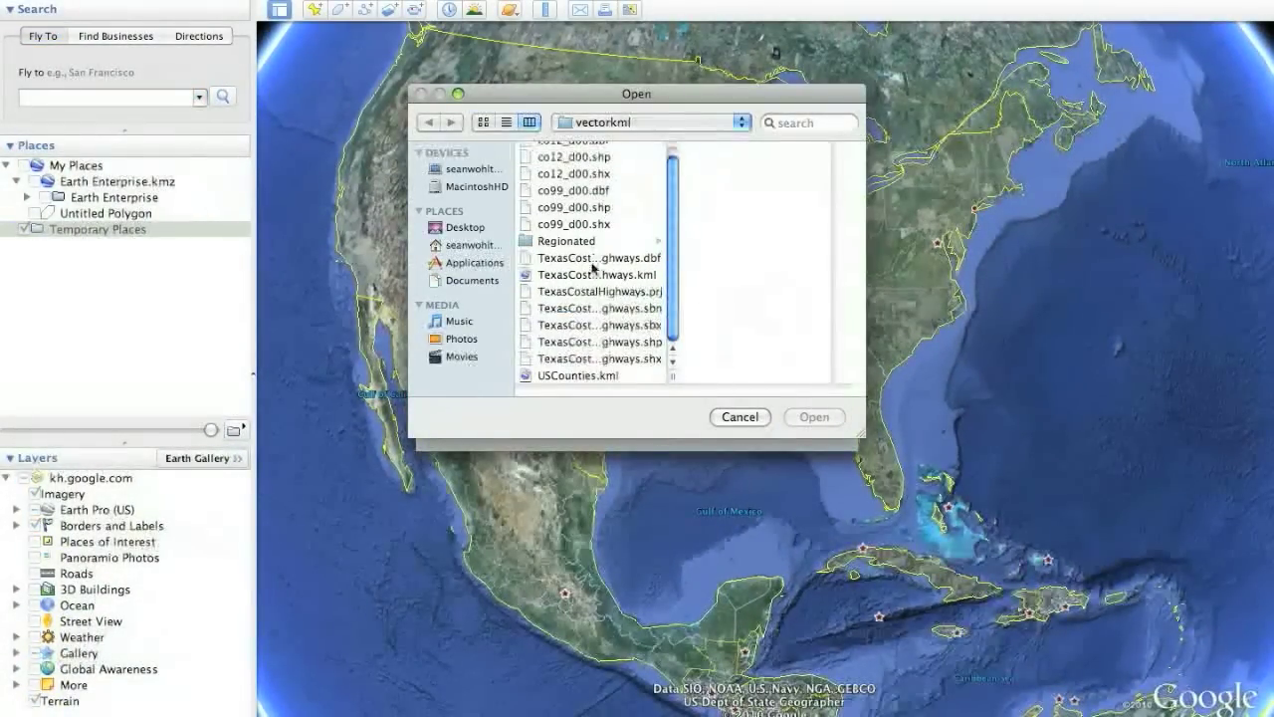
pyautogui.click(576, 375)
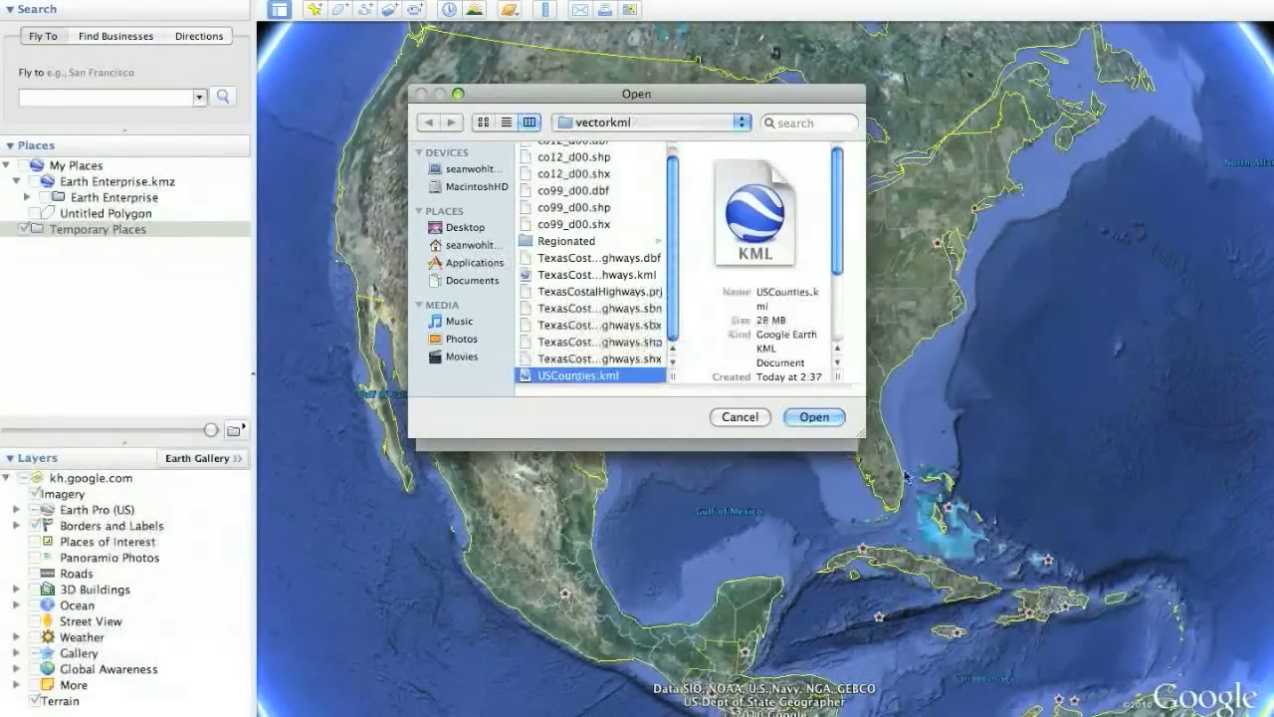
pyautogui.click(814, 417)
# - Create a folder named Regionated2 in vectorkml as the output folder, and enable opening the regionated files when done
pyautogui.click(792, 365)
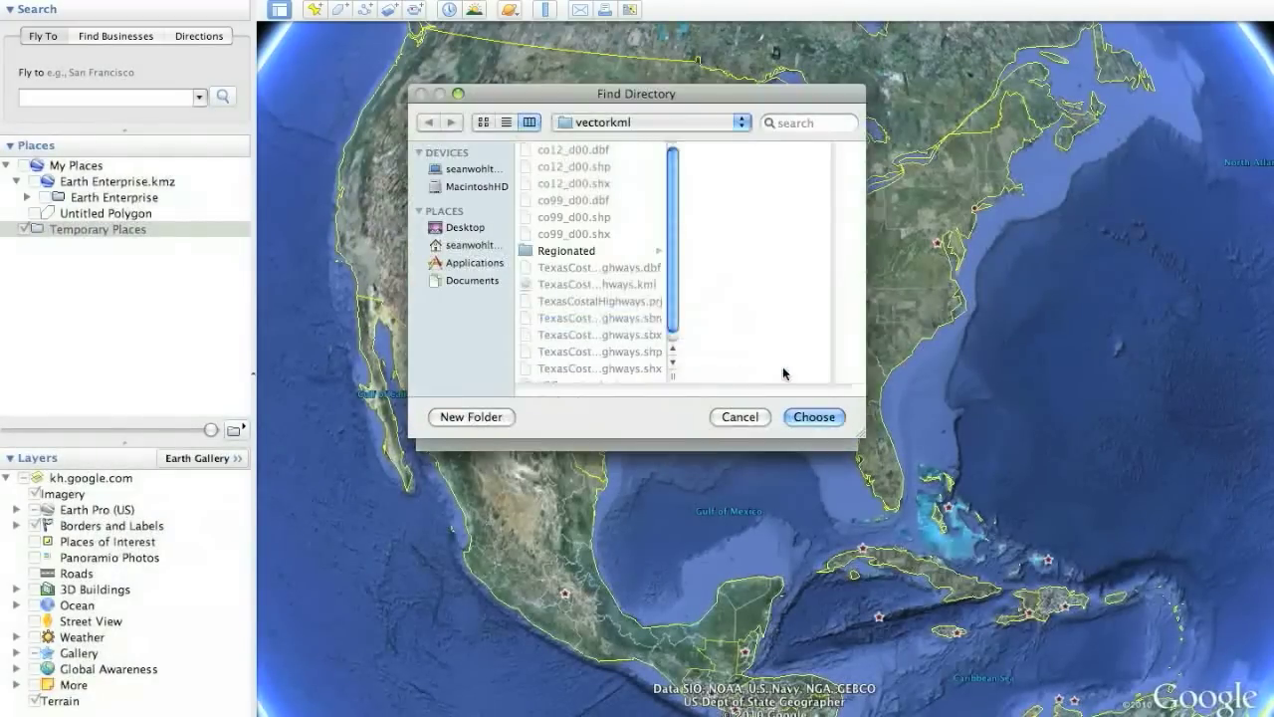
pyautogui.click(469, 416)
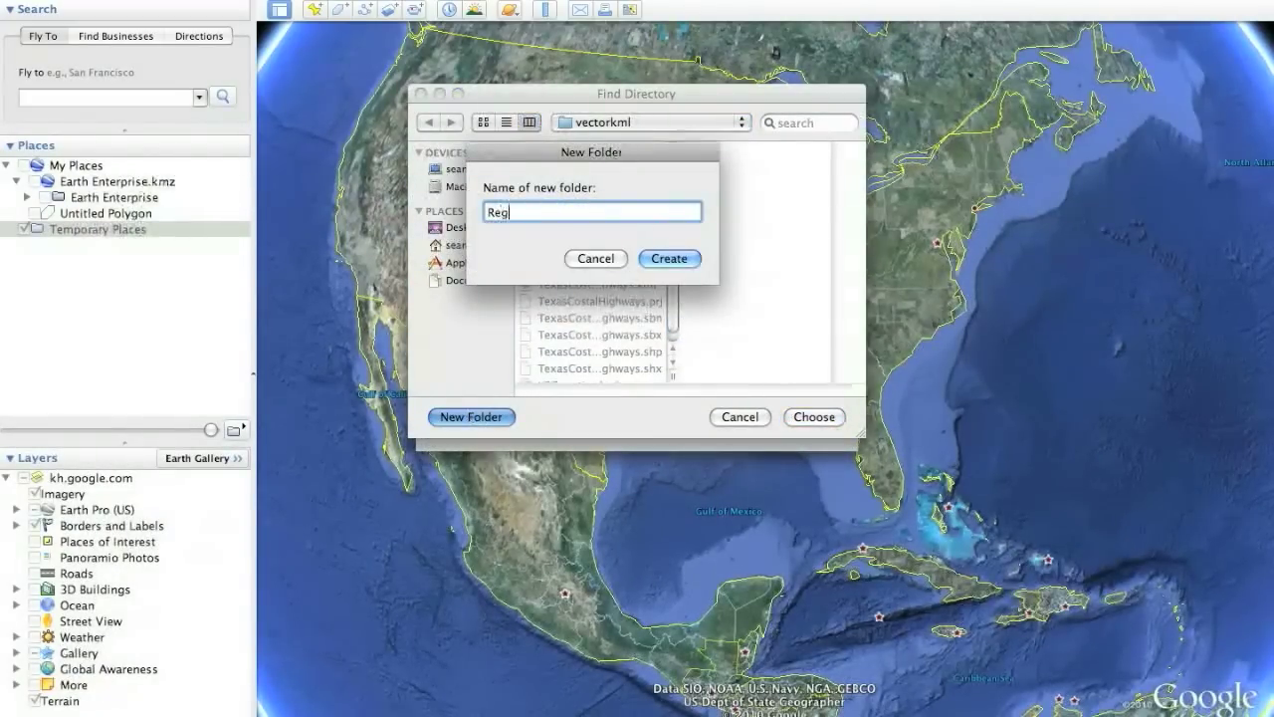
pyautogui.press('Return')
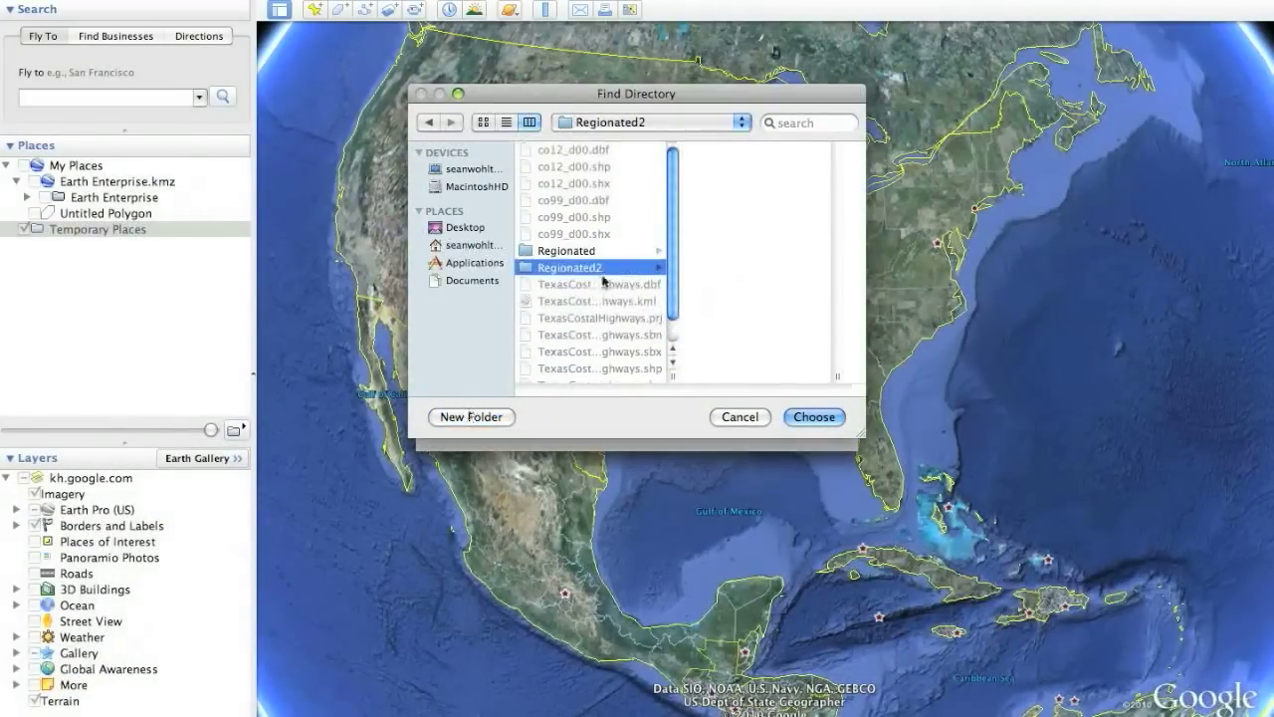
pyautogui.click(814, 418)
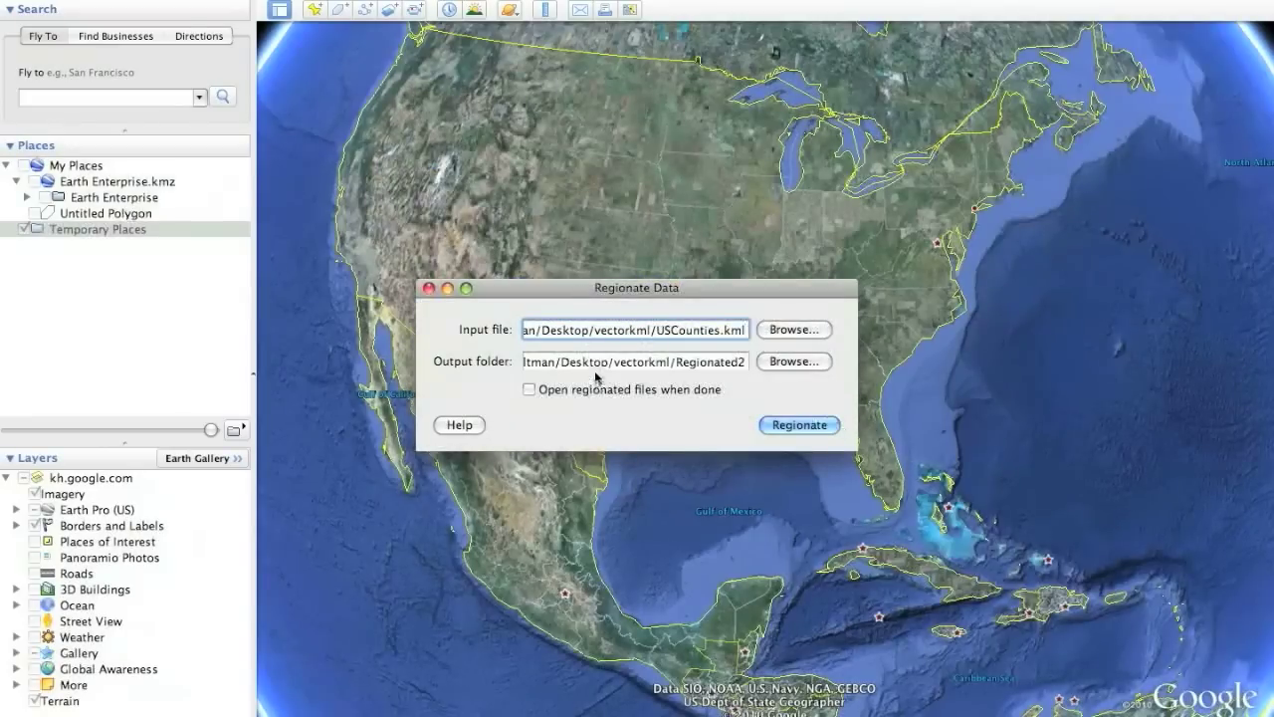
pyautogui.click(529, 390)
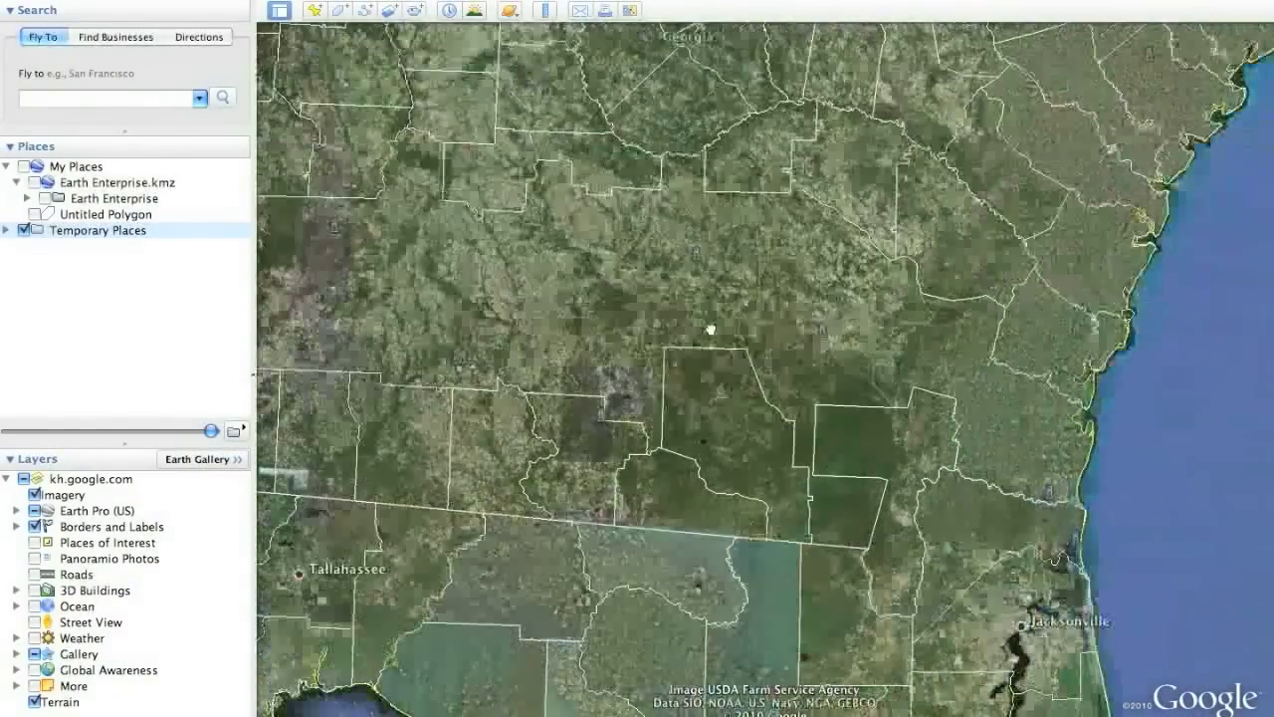
# - Examine the regionated county outlines across Georgia and Florida, and open the 06 - Raster Import placemark
pyautogui.moveTo(709, 329); pyautogui.dragTo(663, 114)
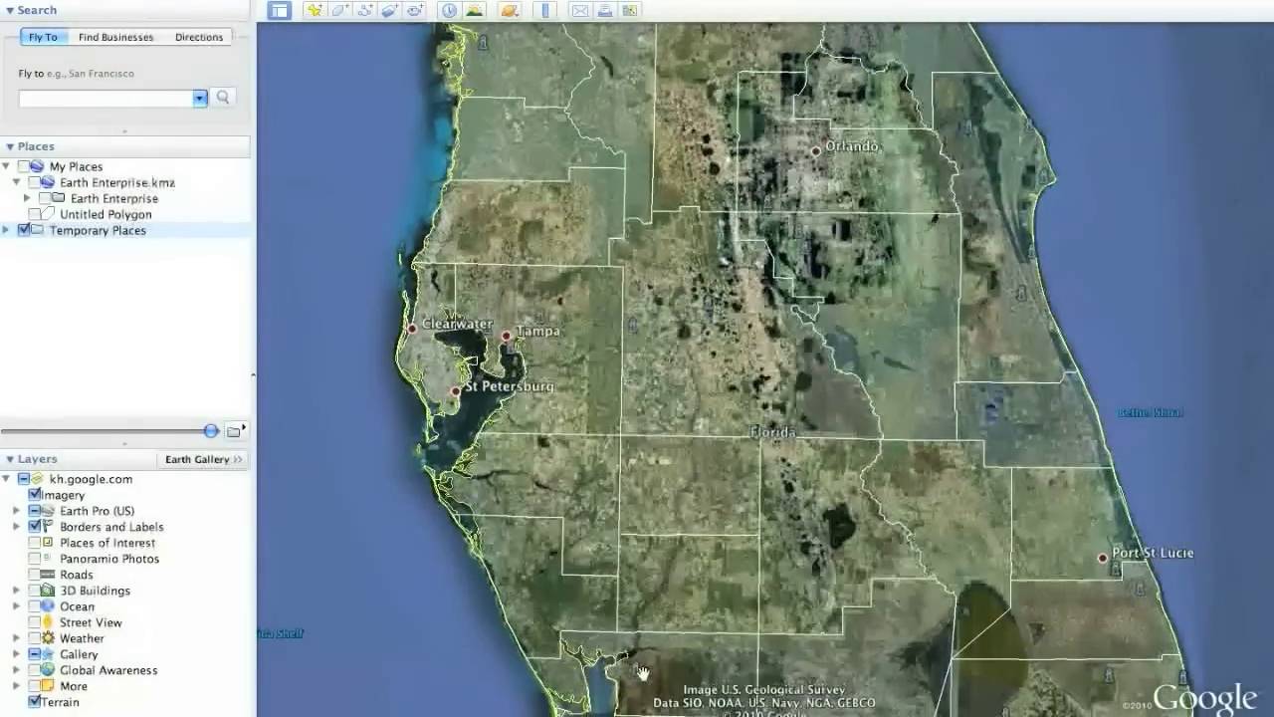
pyautogui.scroll(-5, 645, 538)
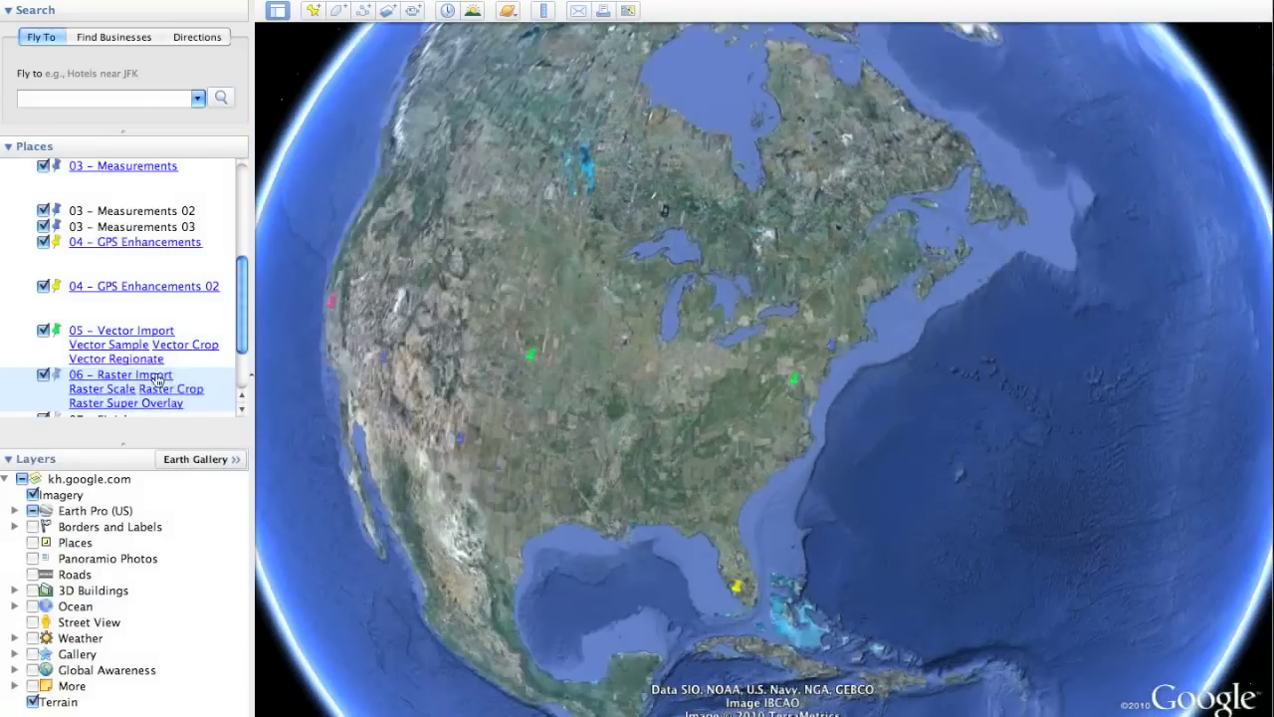
pyautogui.click(161, 376)
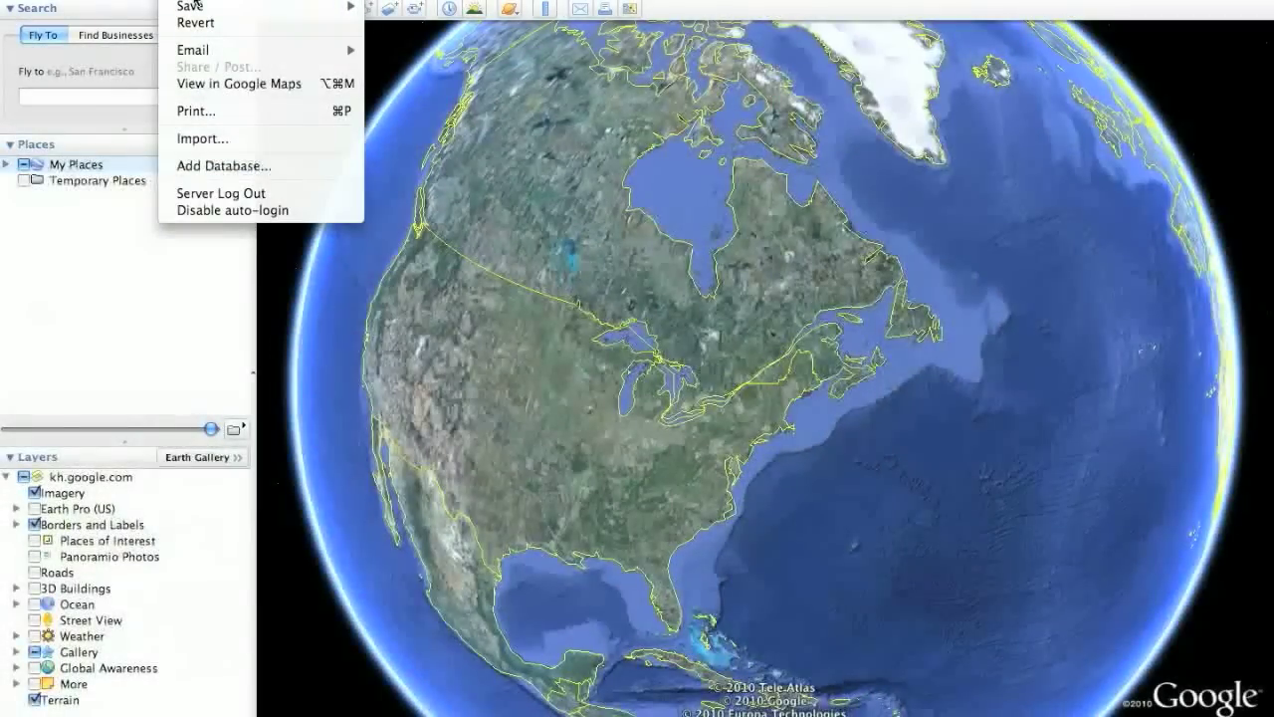
# - Import cadrg_tpc.tif from the Desktop as an image overlay scaled to the maximum supported size, and inspect its detail around Kabul
pyautogui.click(210, 145)
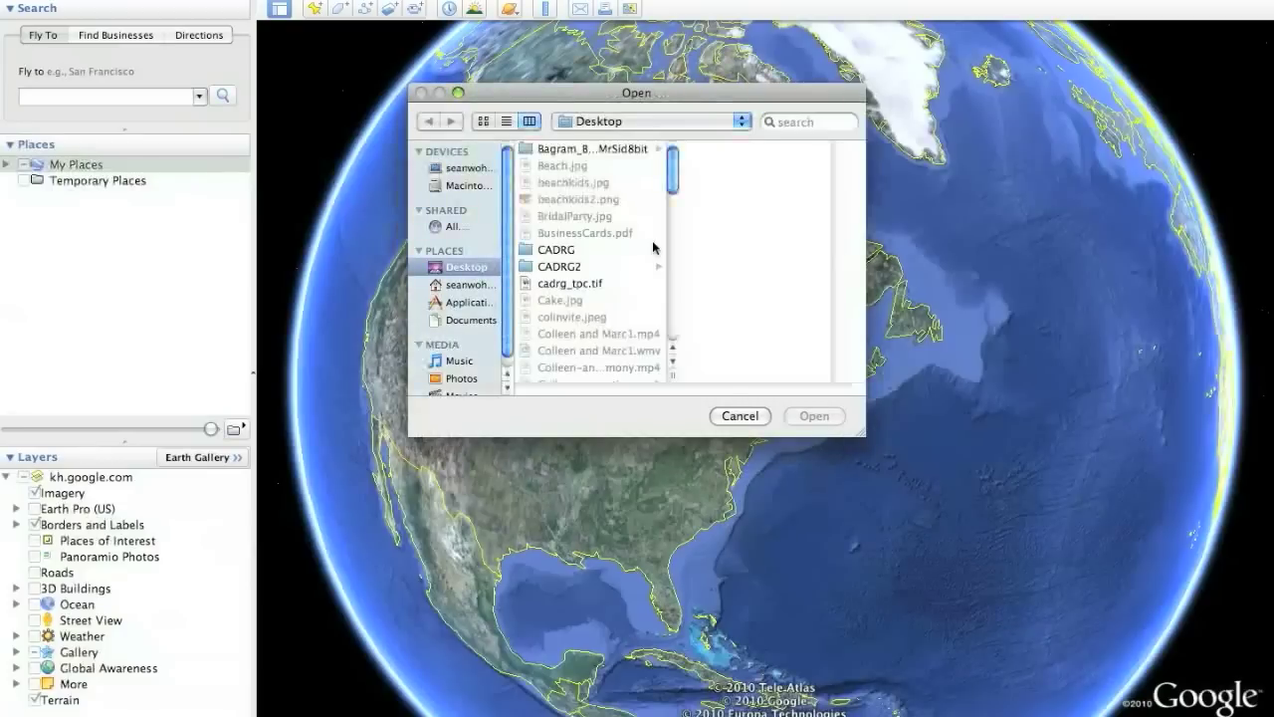
pyautogui.click(587, 287)
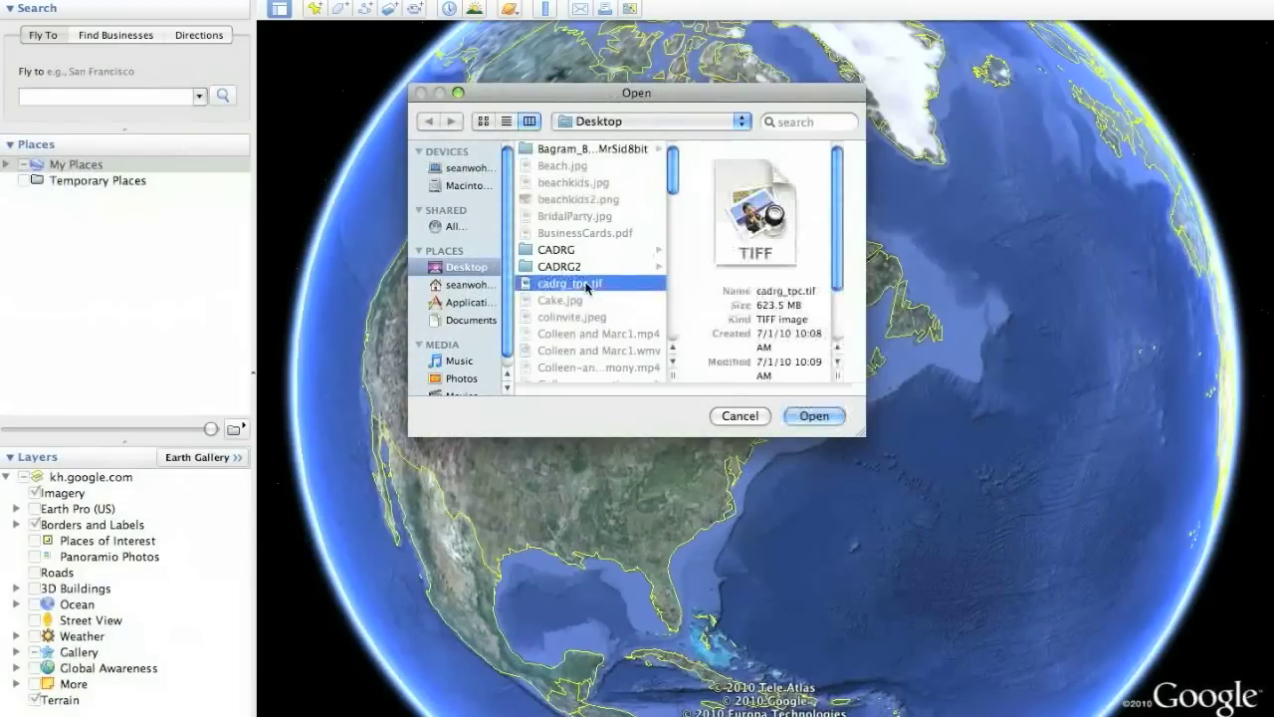
pyautogui.click(813, 416)
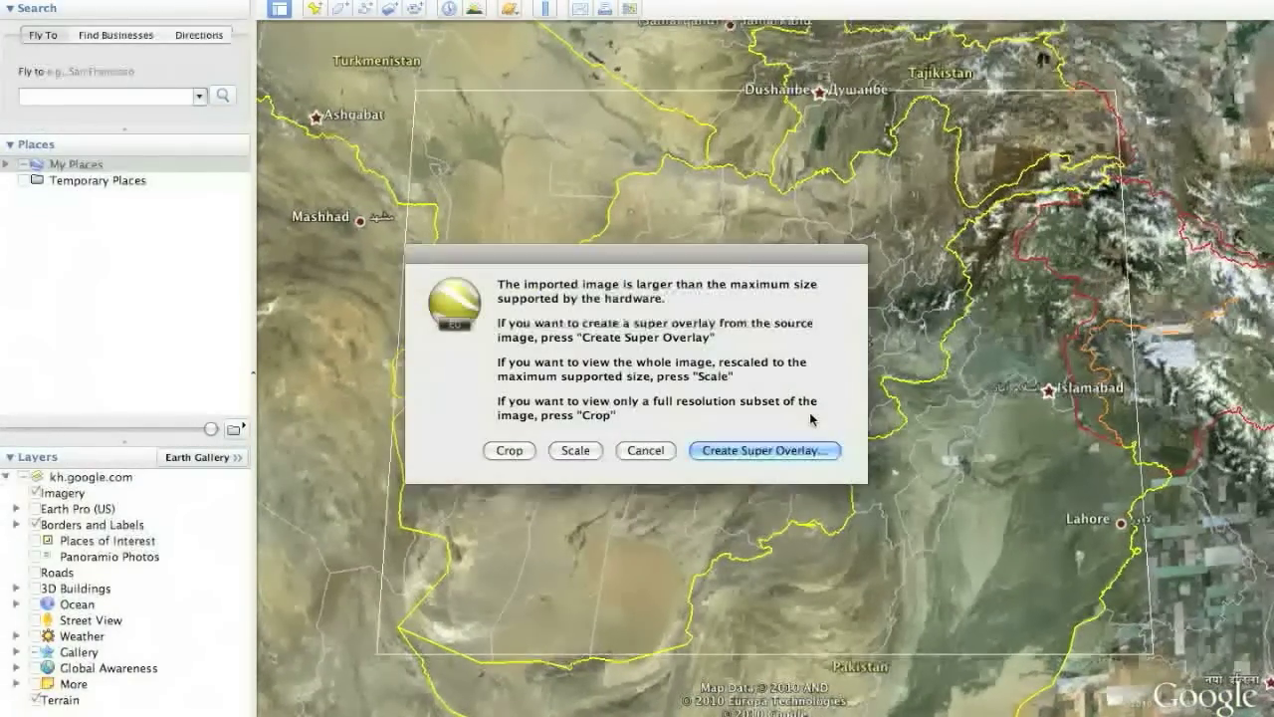
pyautogui.click(577, 451)
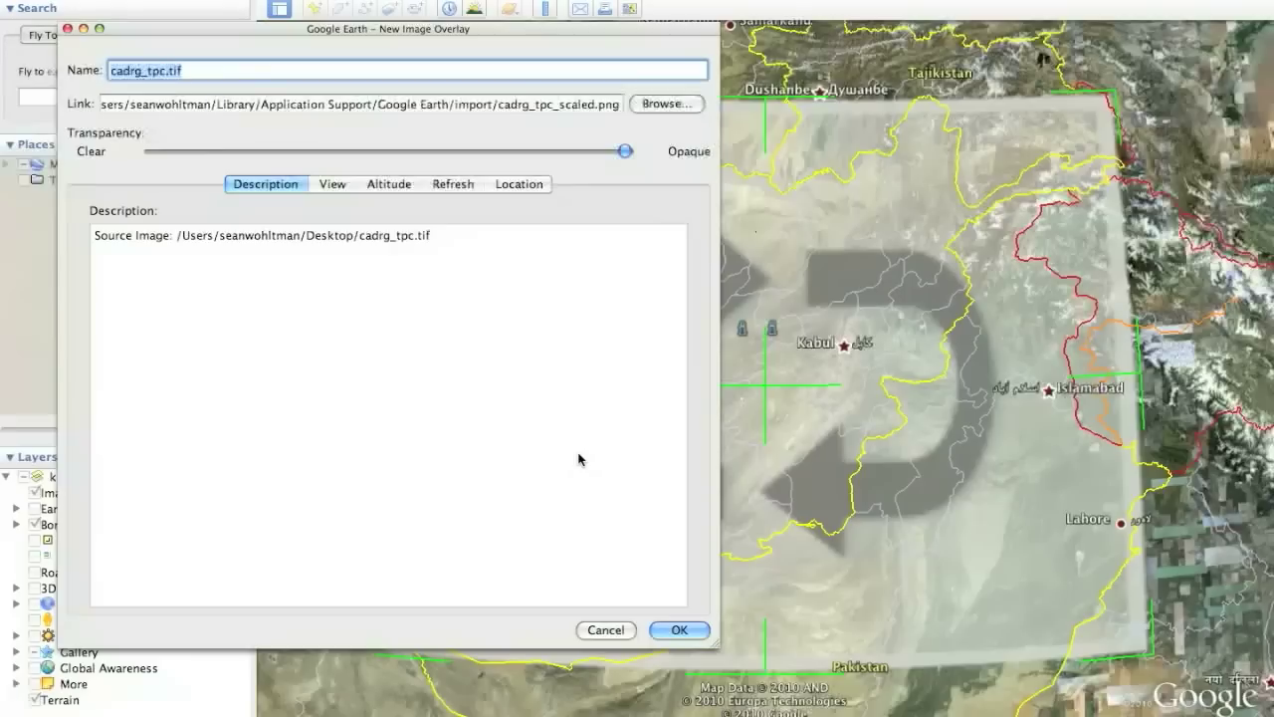
pyautogui.click(676, 629)
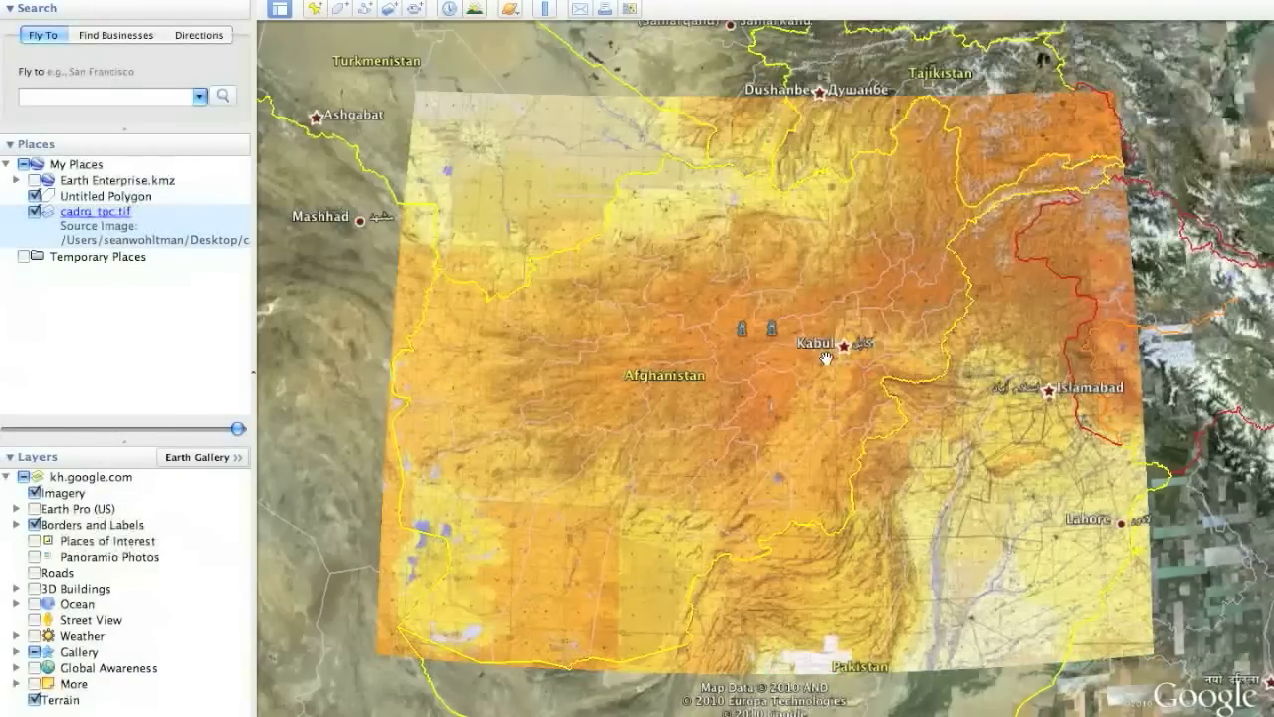
pyautogui.scroll(5, 826, 358)
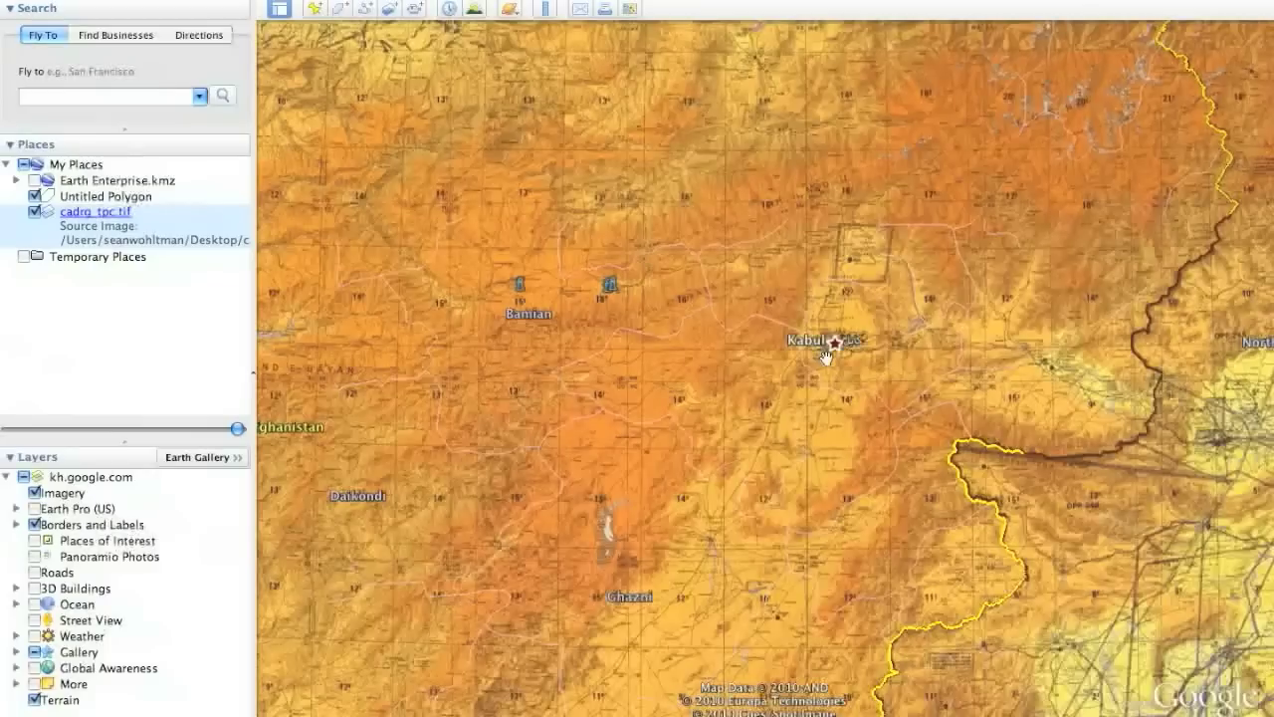
pyautogui.scroll(3, 816, 363)
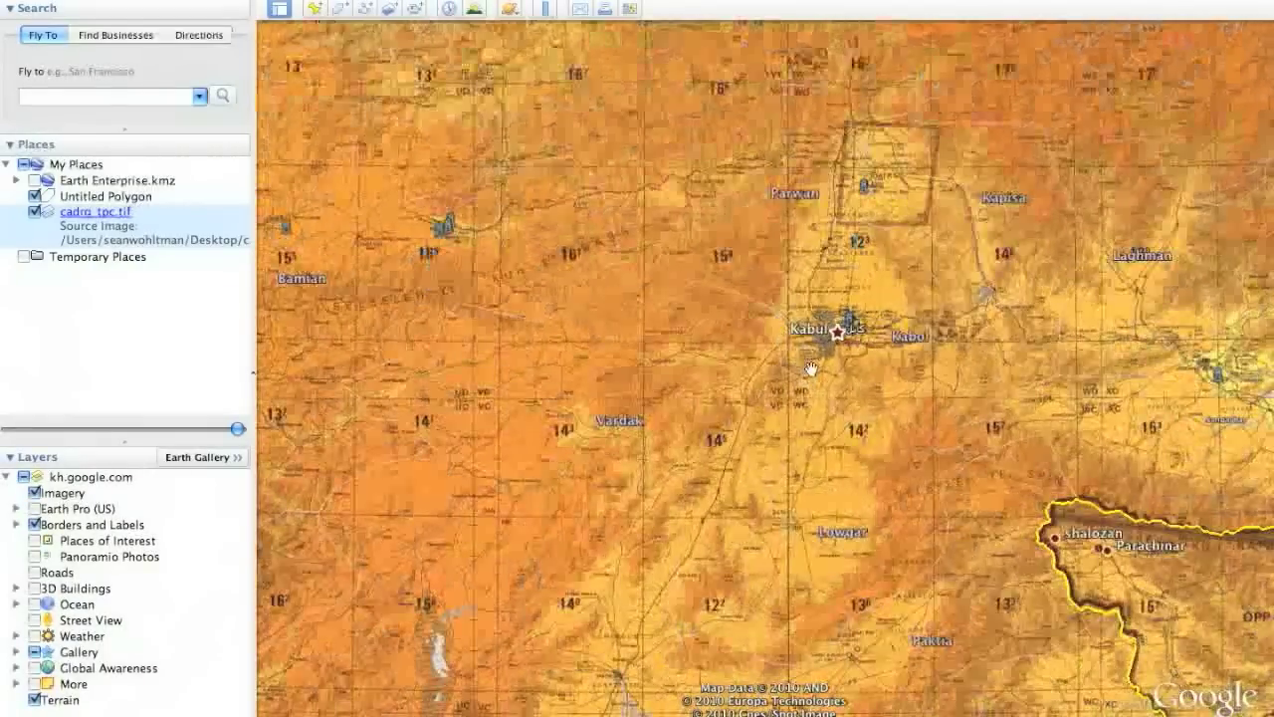
pyautogui.scroll(3, 811, 369)
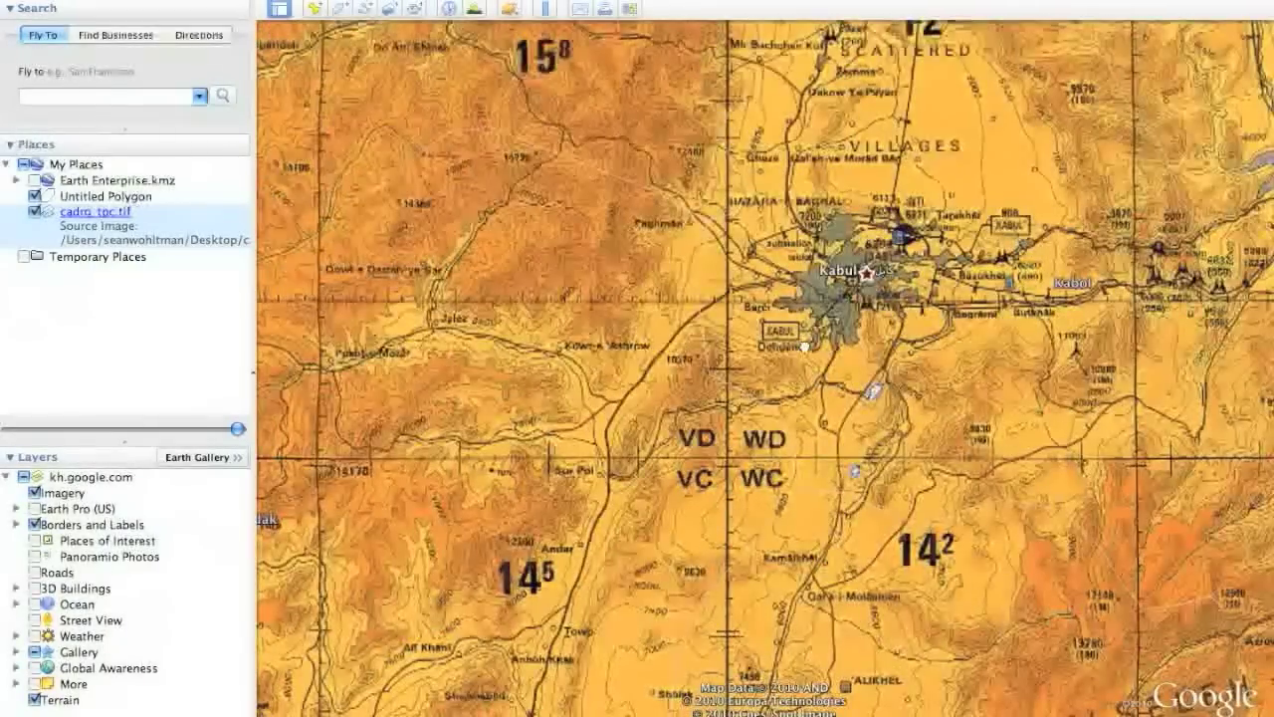
pyautogui.scroll(3, 804, 347)
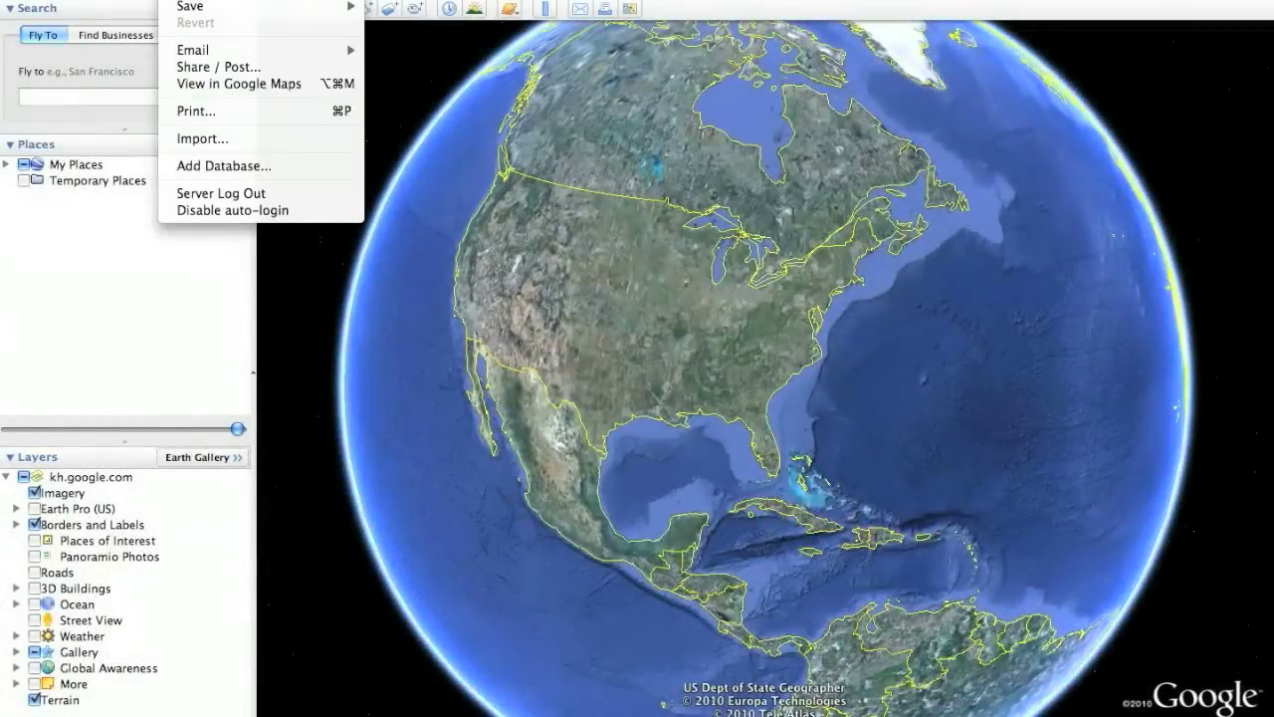
# - Import cadrg_tpc.tif again as a full-resolution crop centred on Kabul, and inspect the overlay's detail around the city
pyautogui.click(211, 136)
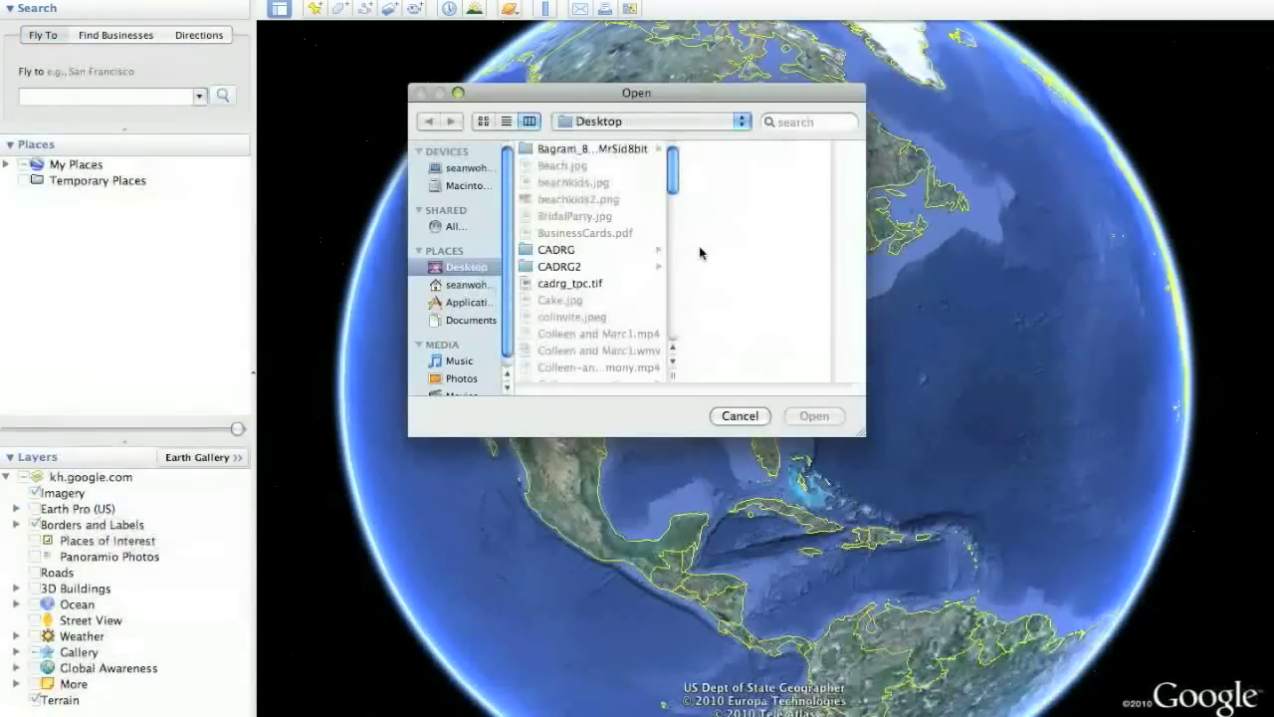
pyautogui.click(591, 286)
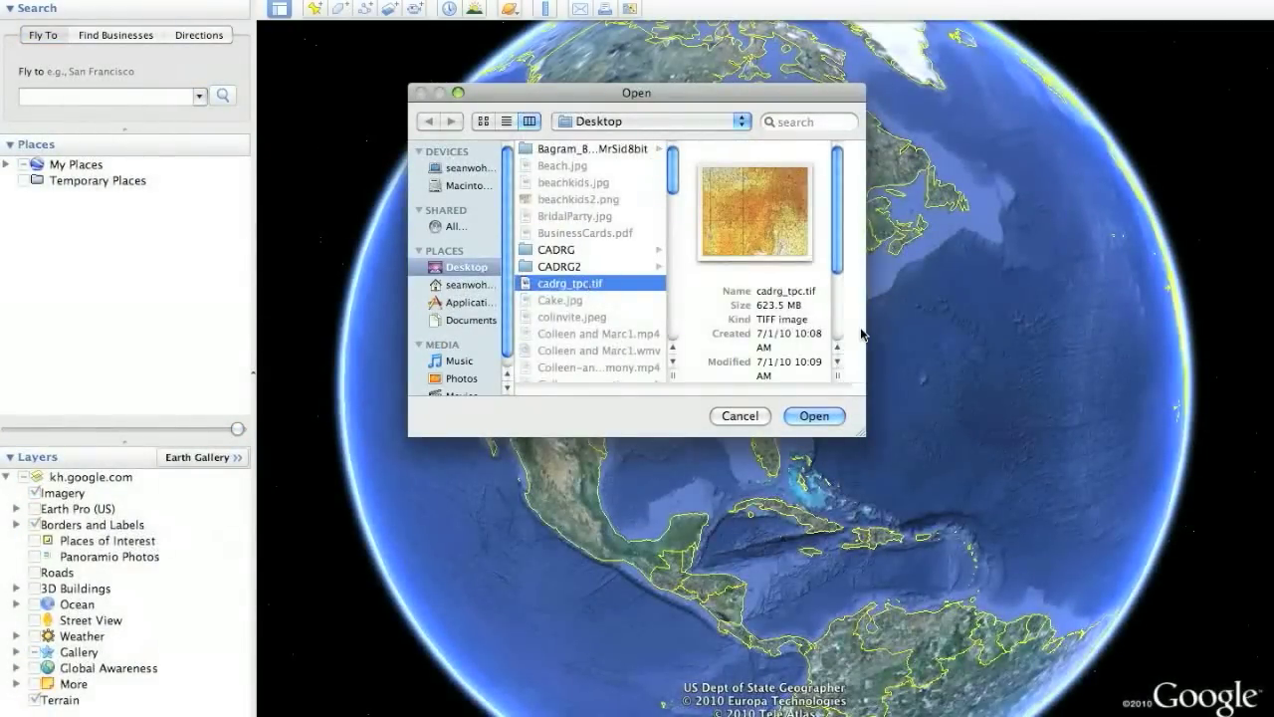
pyautogui.click(816, 412)
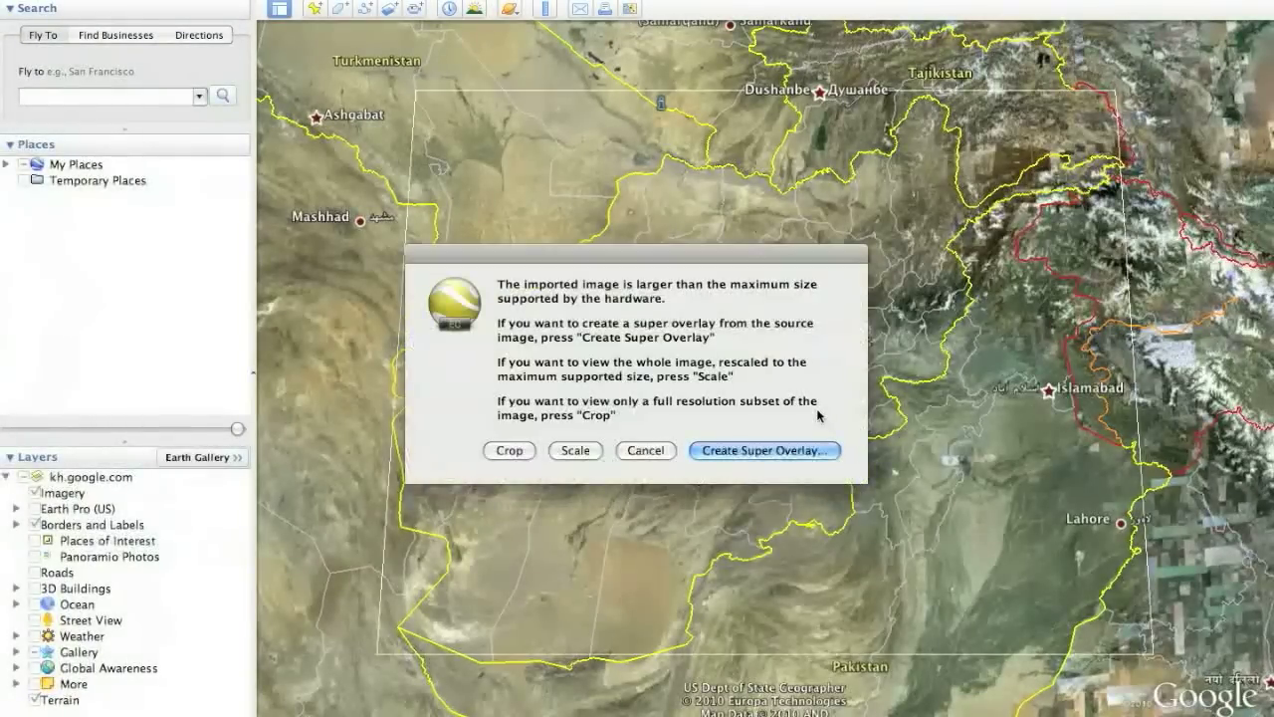
pyautogui.click(510, 450)
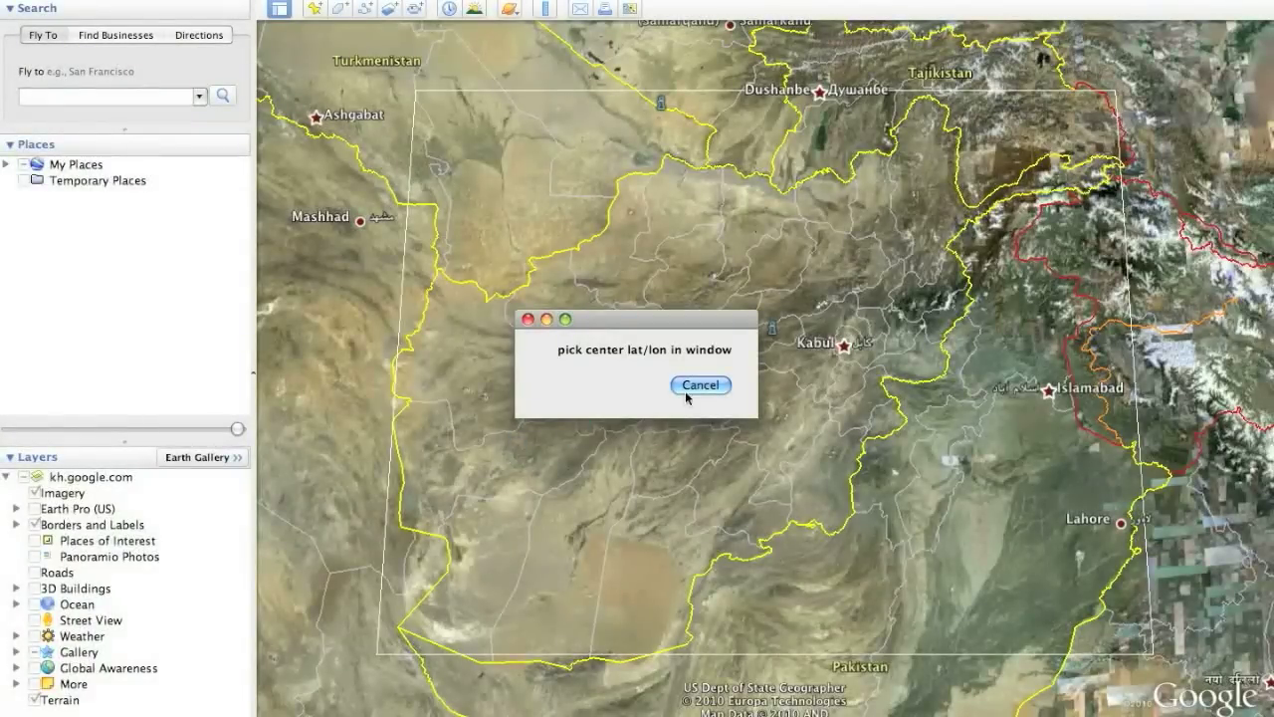
pyautogui.click(843, 346)
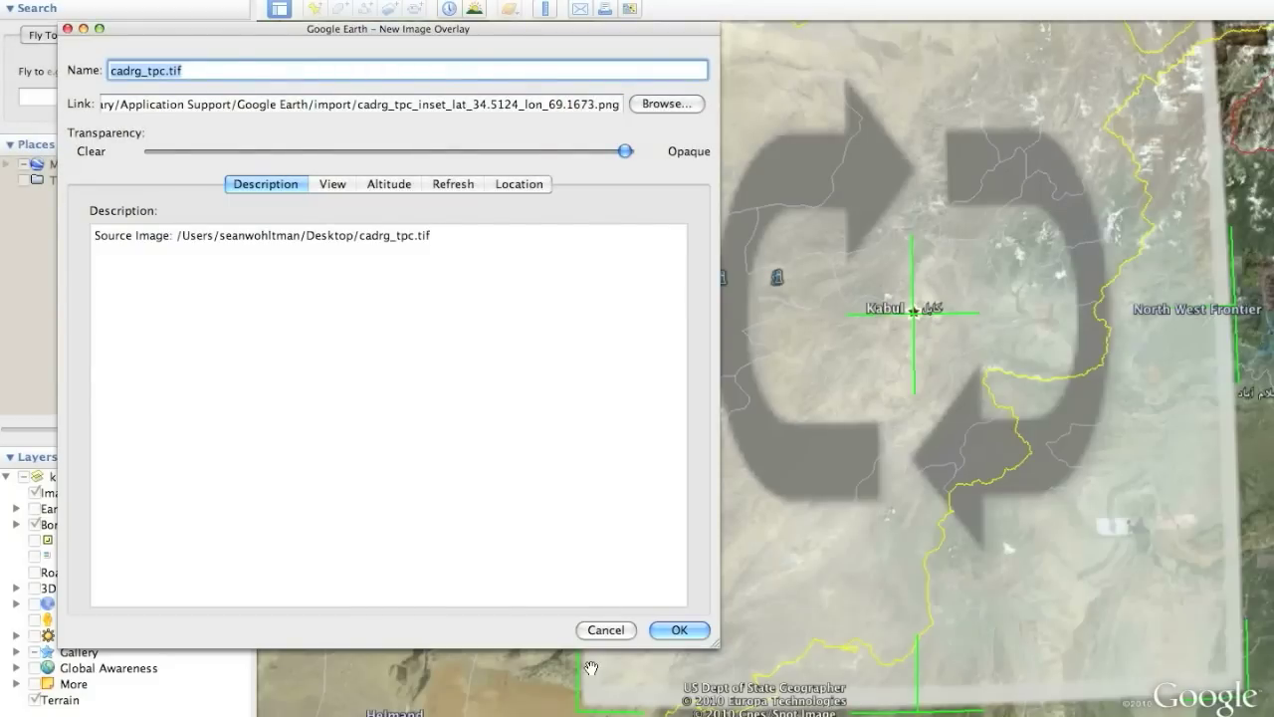
pyautogui.click(677, 631)
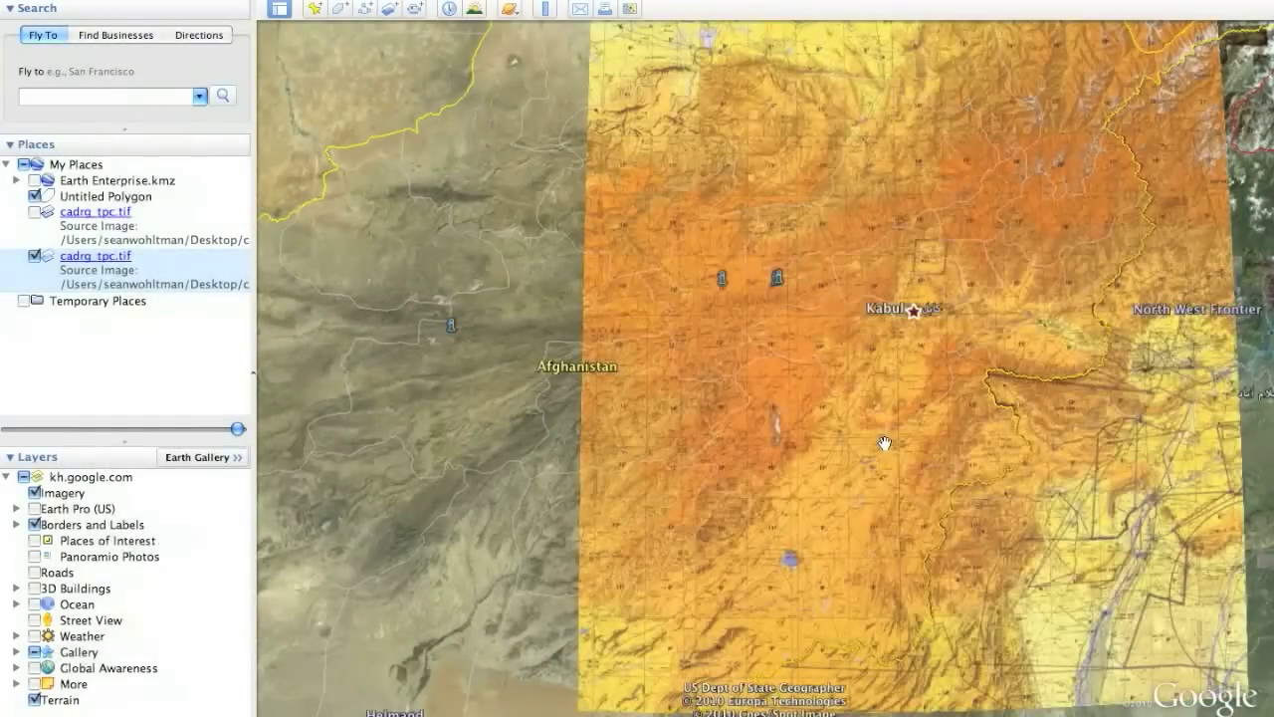
pyautogui.doubleClick(912, 316)
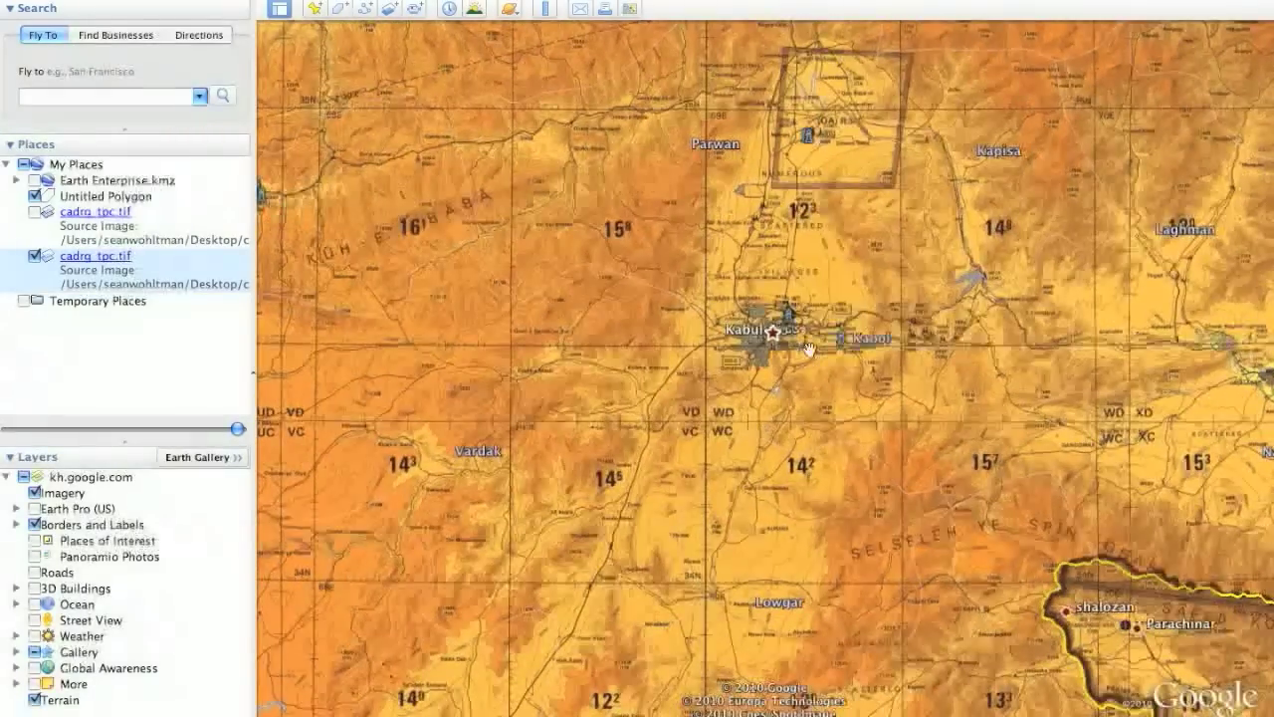
pyautogui.scroll(2, 737, 390)
pyautogui.scroll(2, 737, 390)
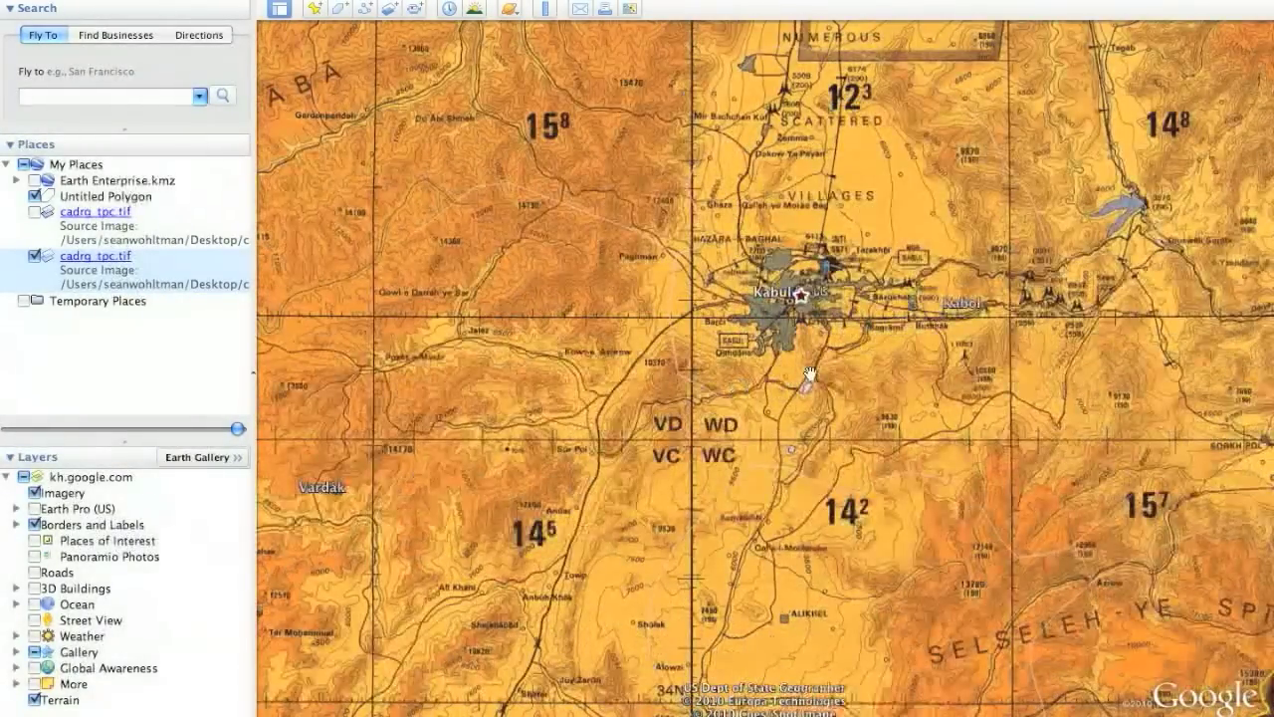
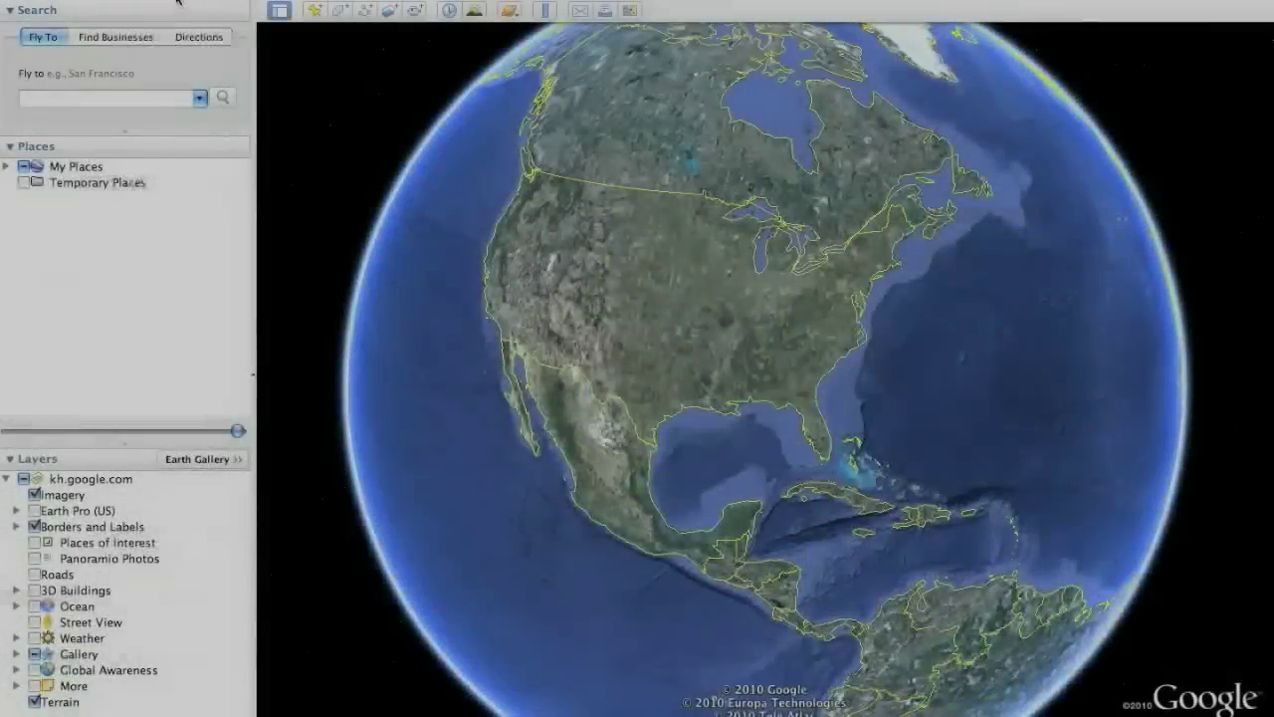
# - Import cadrg_tpc.tif once more, choosing to create a super overlay from the source image
pyautogui.click(177, 1)
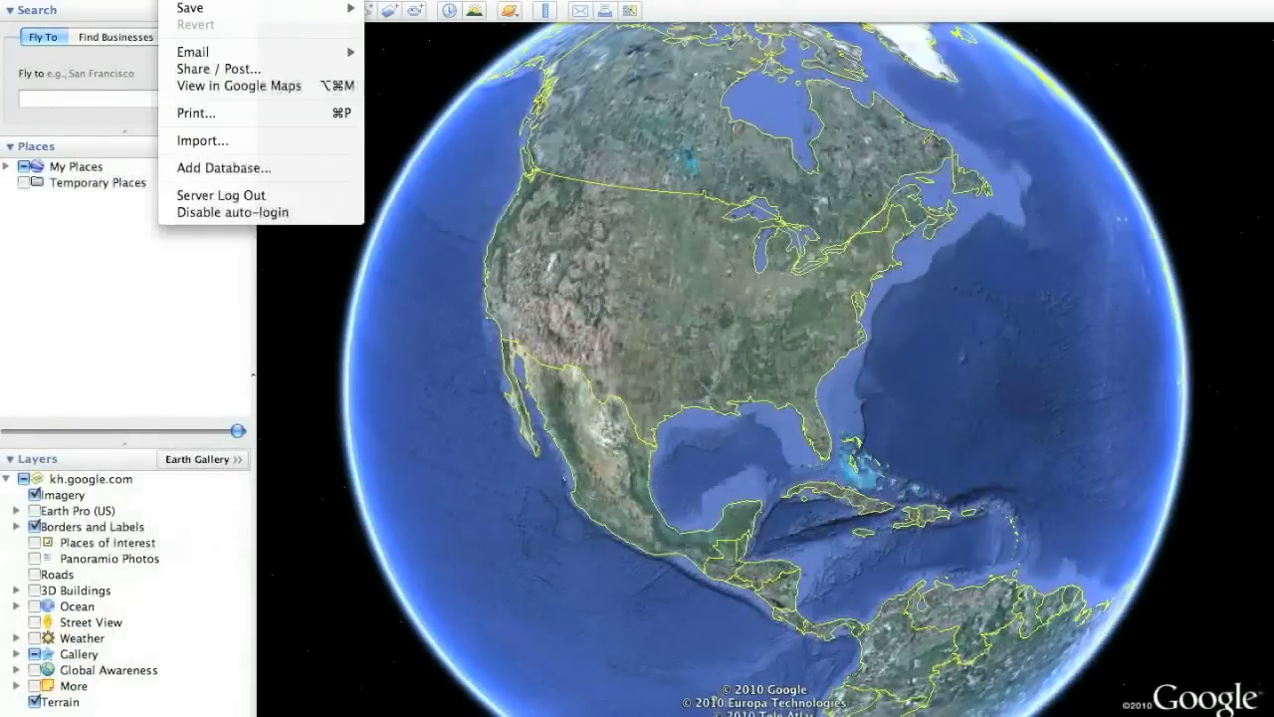
pyautogui.click(228, 140)
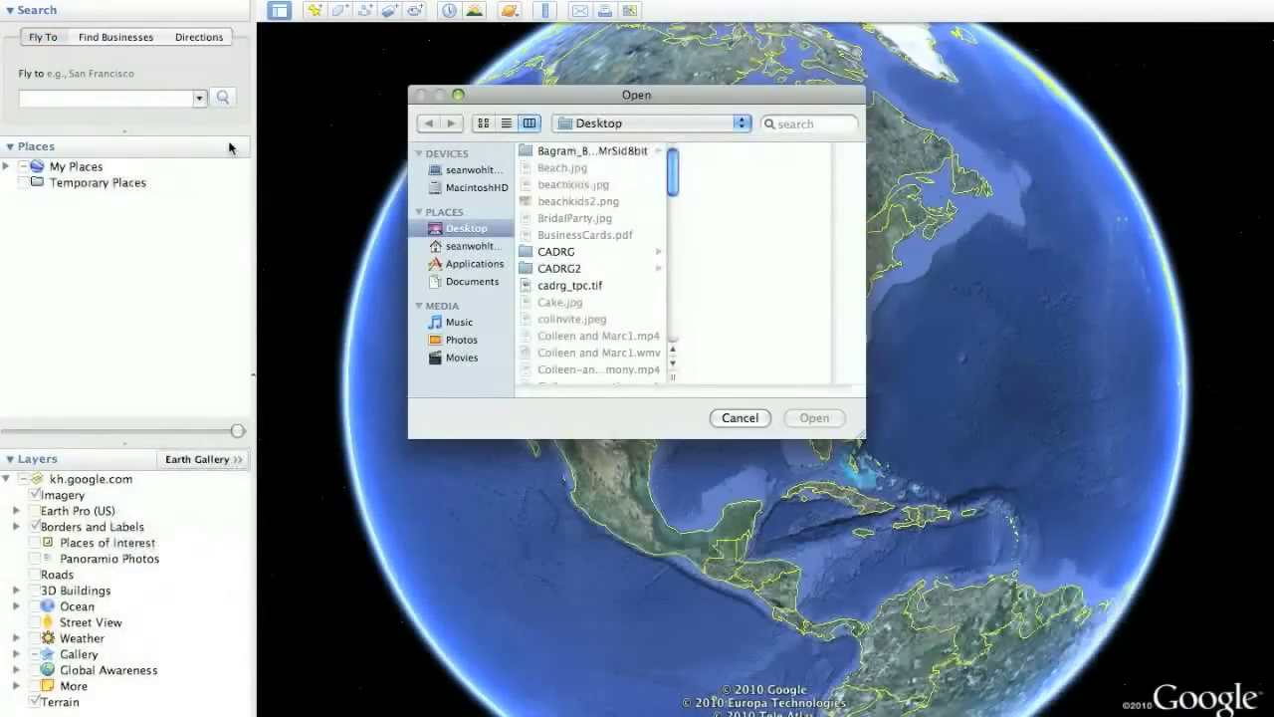
pyautogui.click(595, 286)
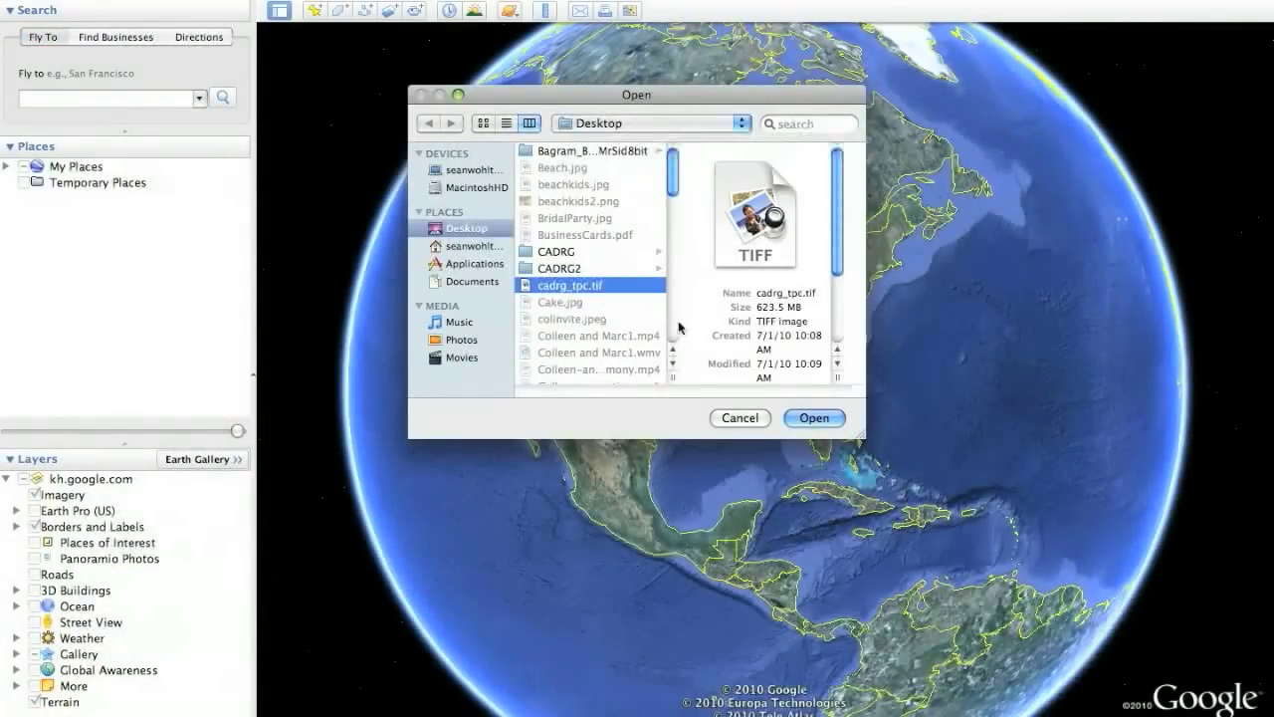
pyautogui.click(814, 418)
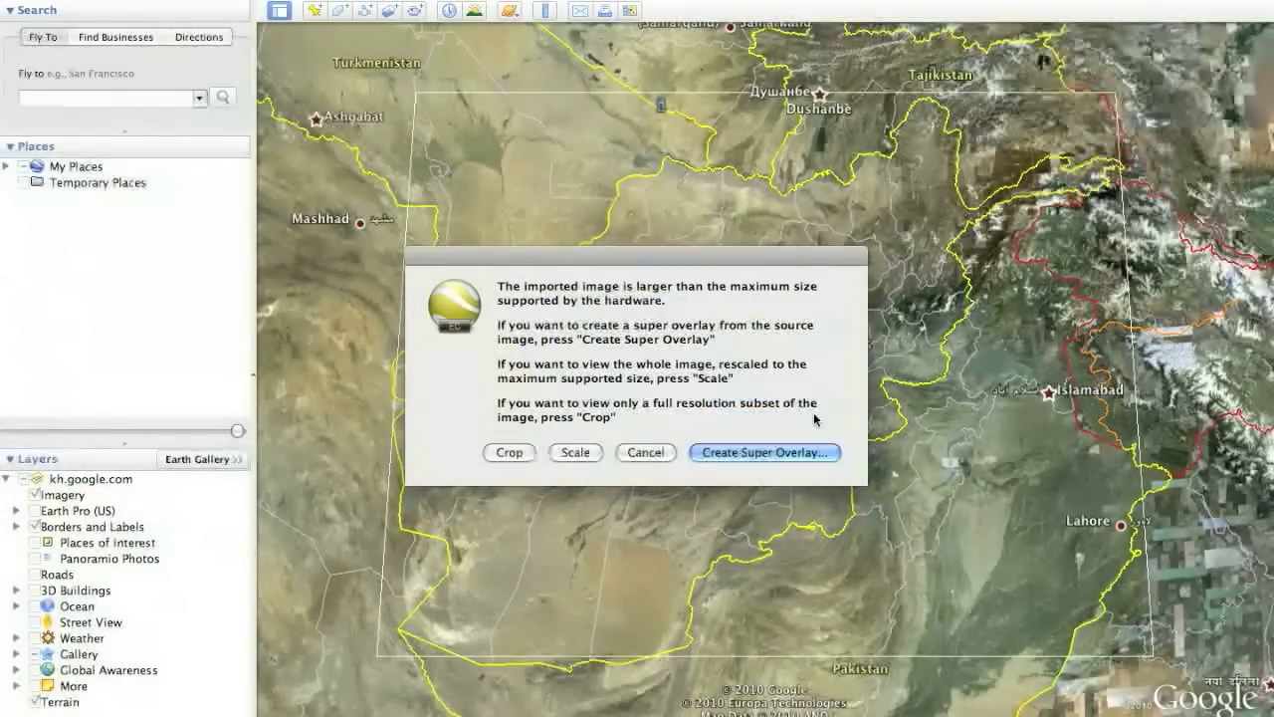
pyautogui.click(734, 452)
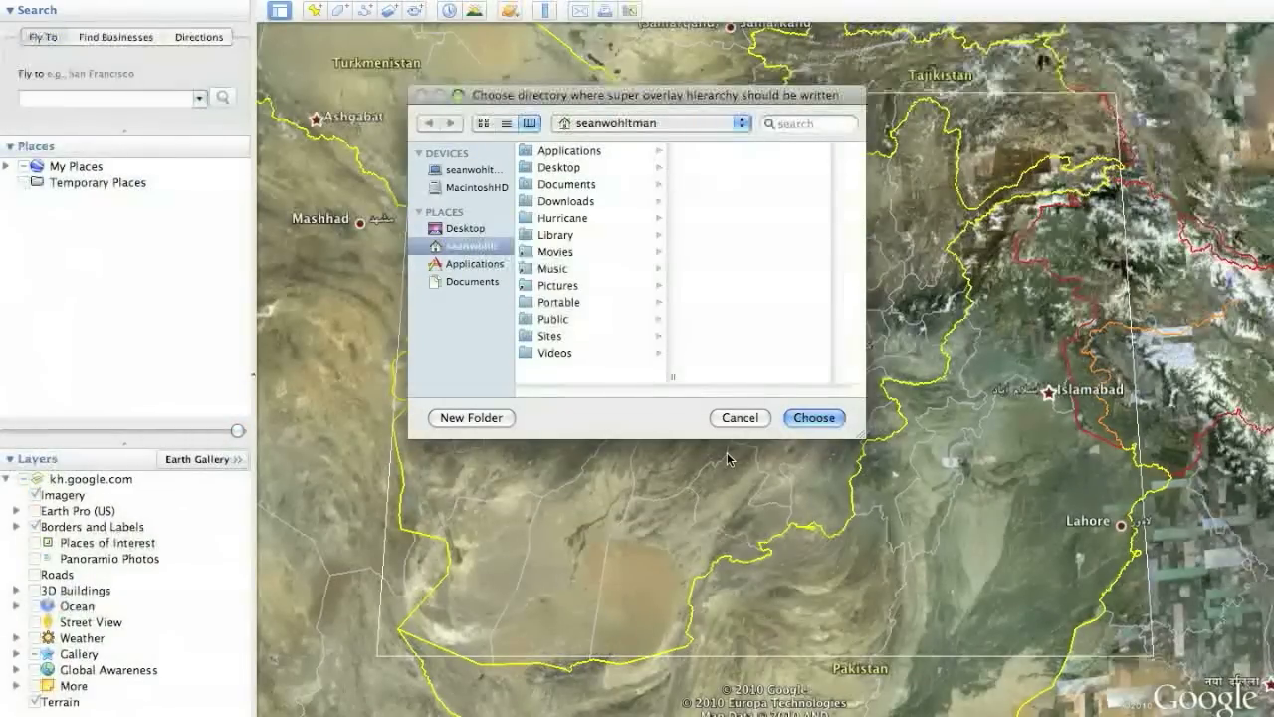
# - Create a folder named CADRG3 on the Desktop and choose it as the directory for the super overlay hierarchy
pyautogui.click(463, 228)
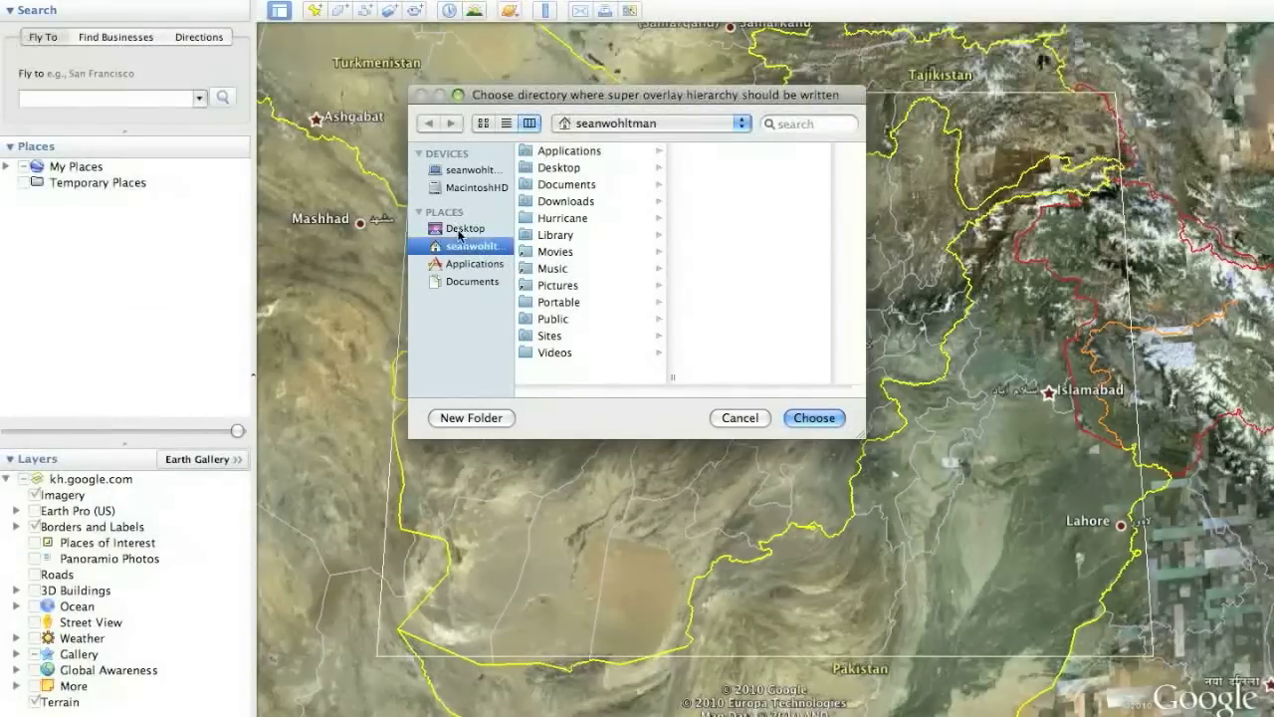
pyautogui.click(479, 418)
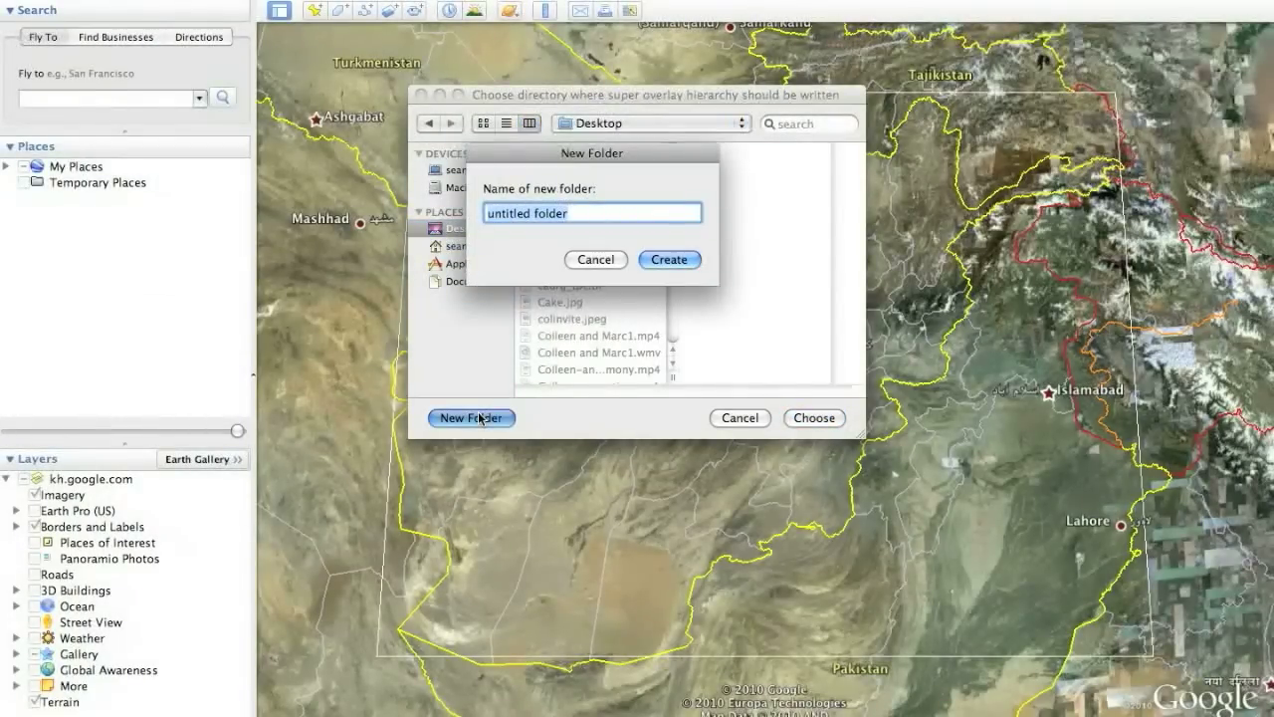
pyautogui.write('CA')
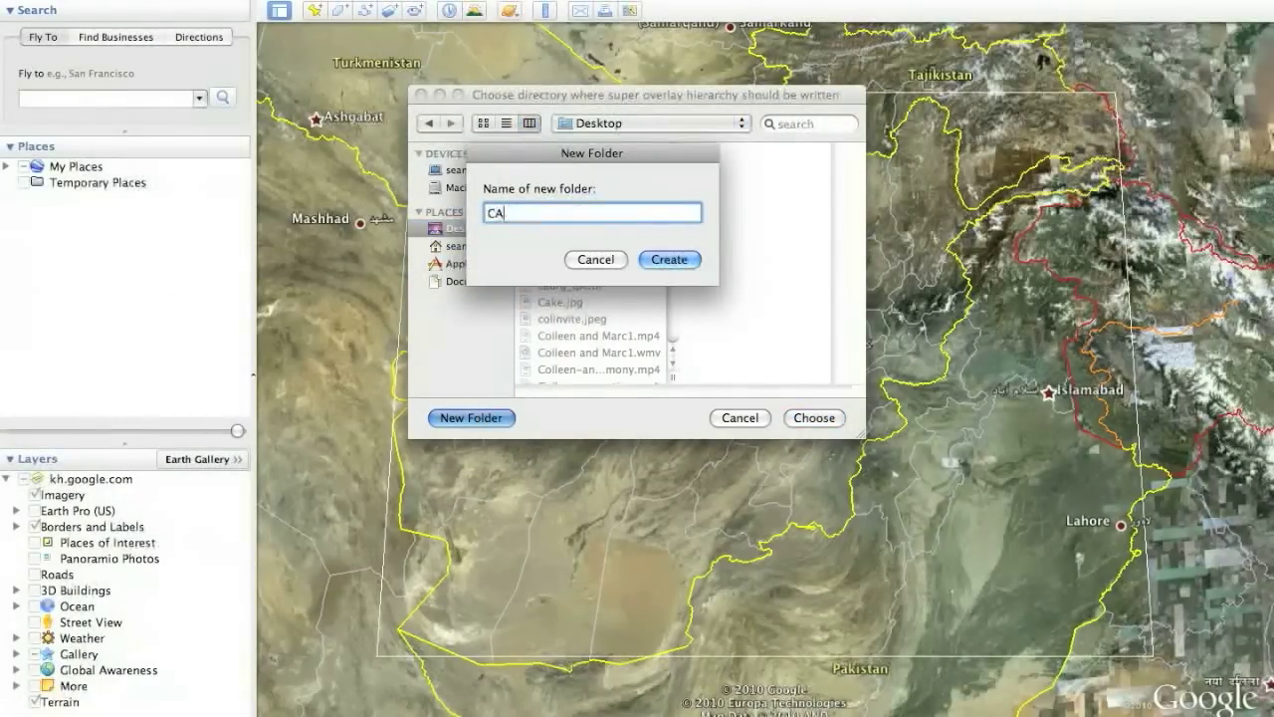
pyautogui.write('DRG3')
pyautogui.click(673, 261)
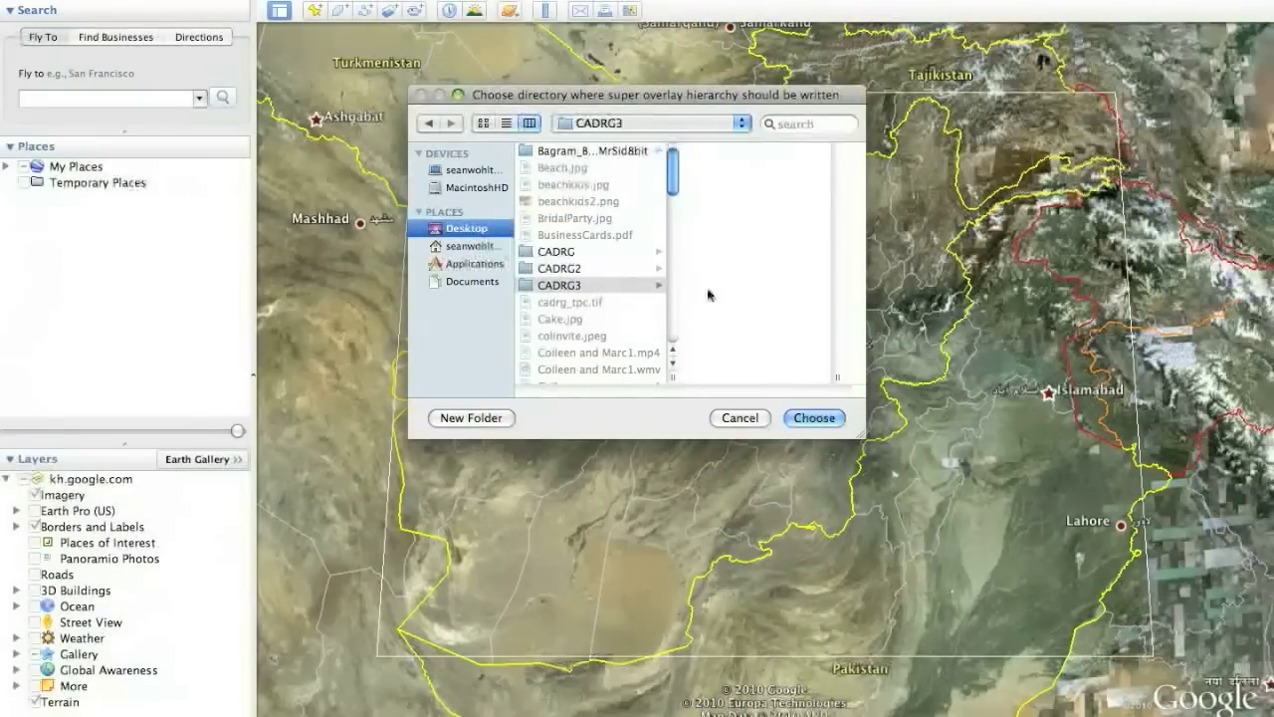
pyautogui.click(815, 418)
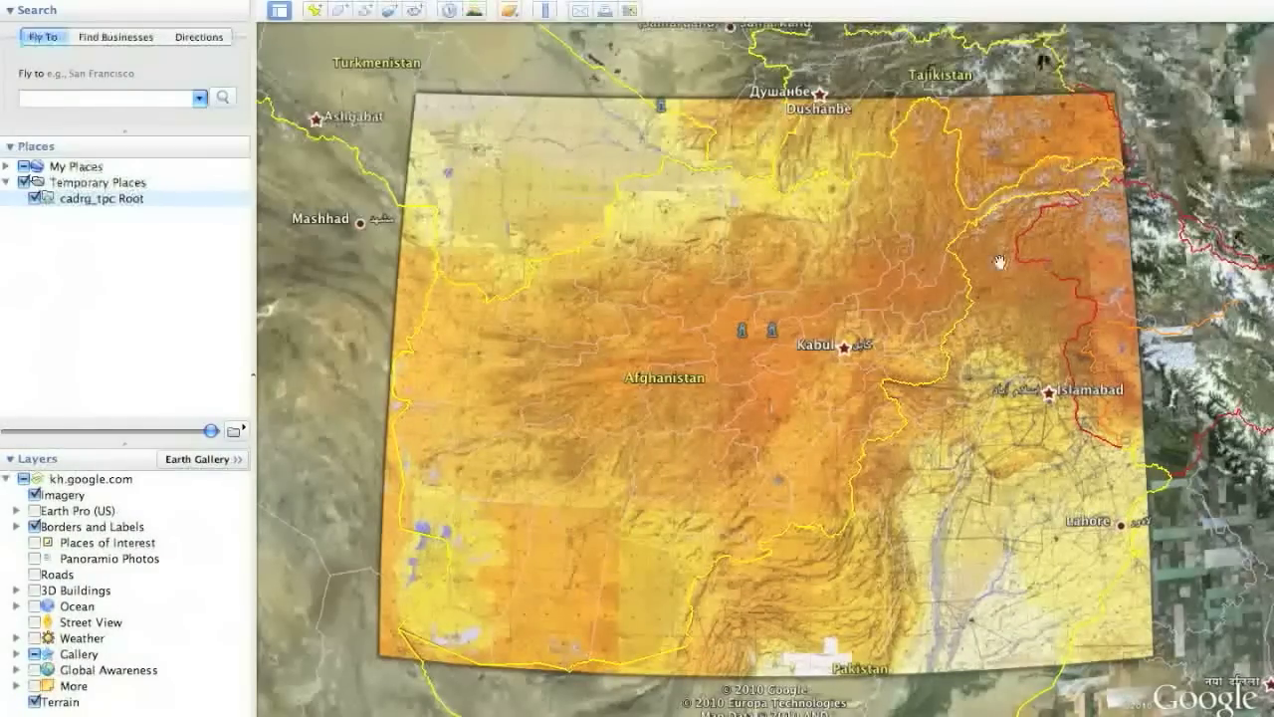
# - Examine the super overlay's map detail around Kabul and its full extent over Afghanistan, and open the 07 - Finish placemark
pyautogui.scroll(5, 840, 341)
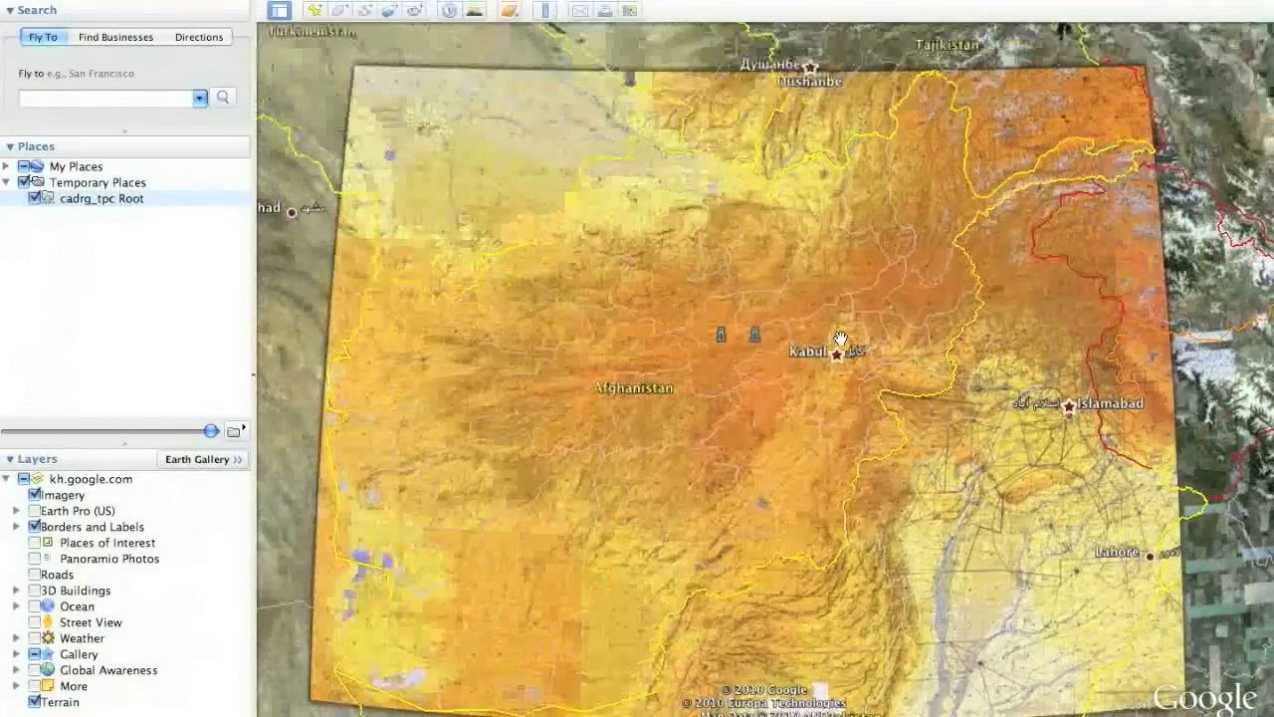
pyautogui.scroll(-3, 793, 381)
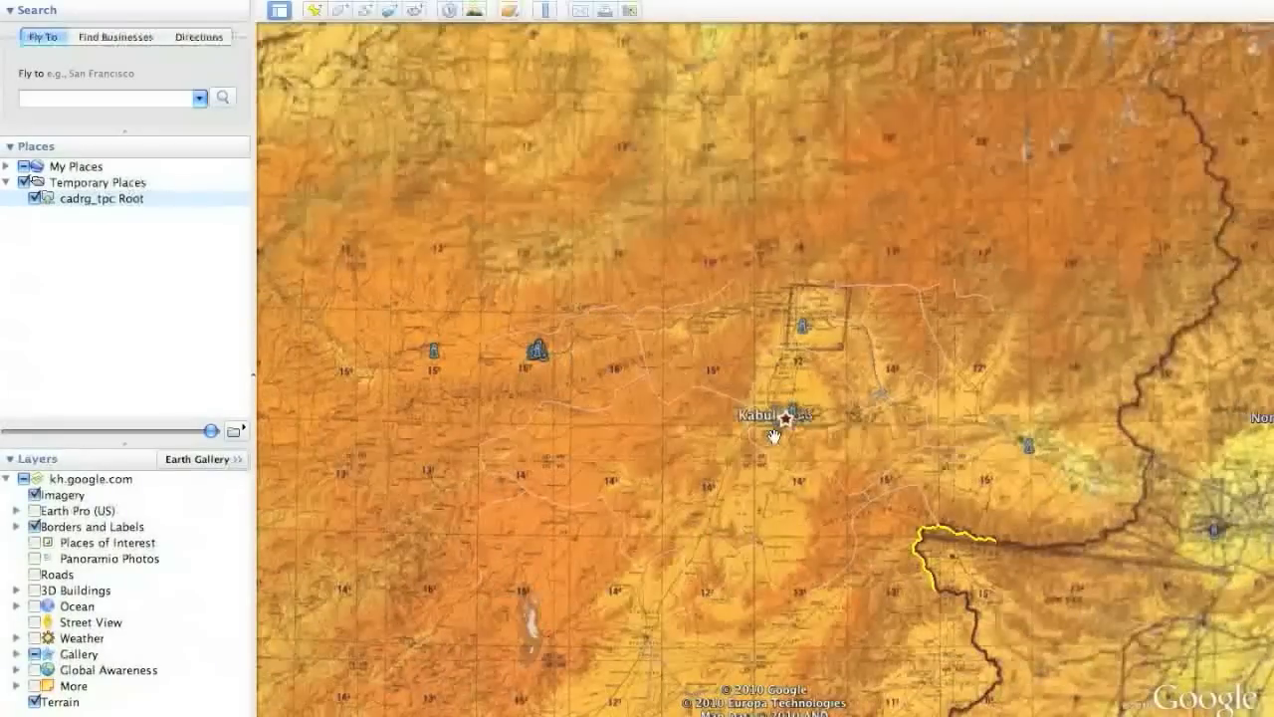
pyautogui.scroll(3, 753, 441)
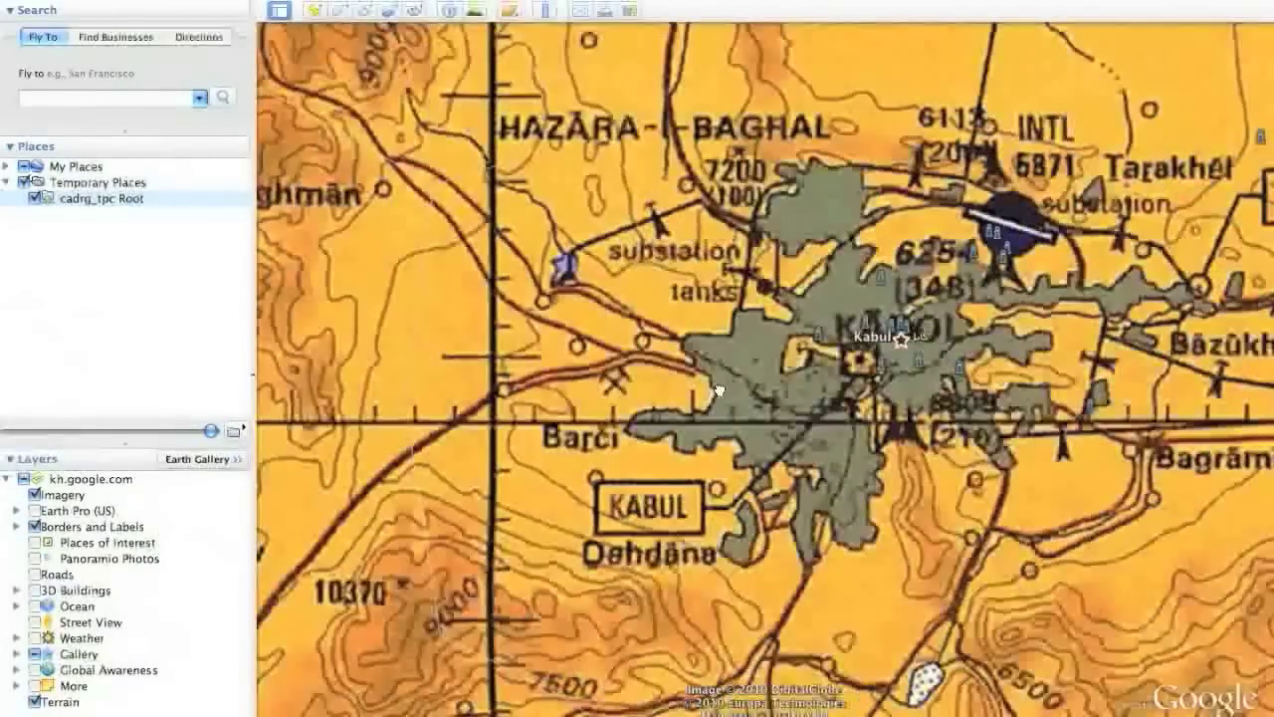
pyautogui.moveTo(719, 392); pyautogui.dragTo(690, 403)
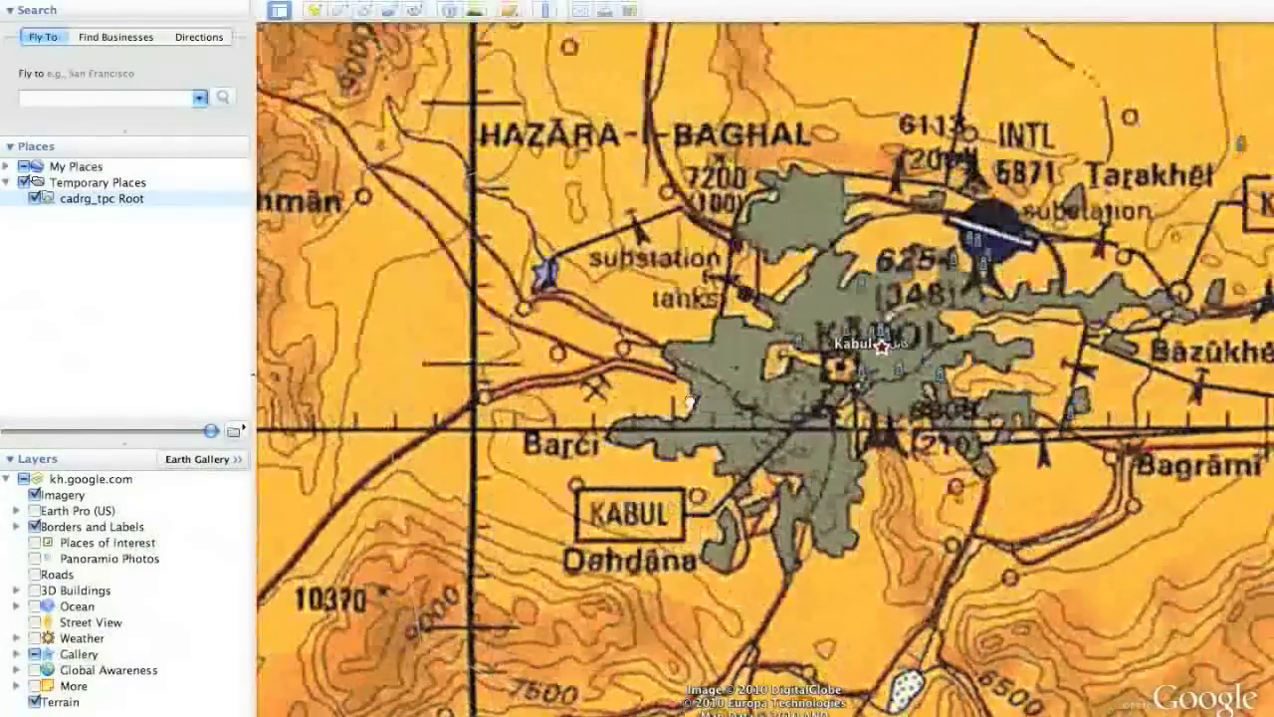
pyautogui.scroll(-5, 689, 401)
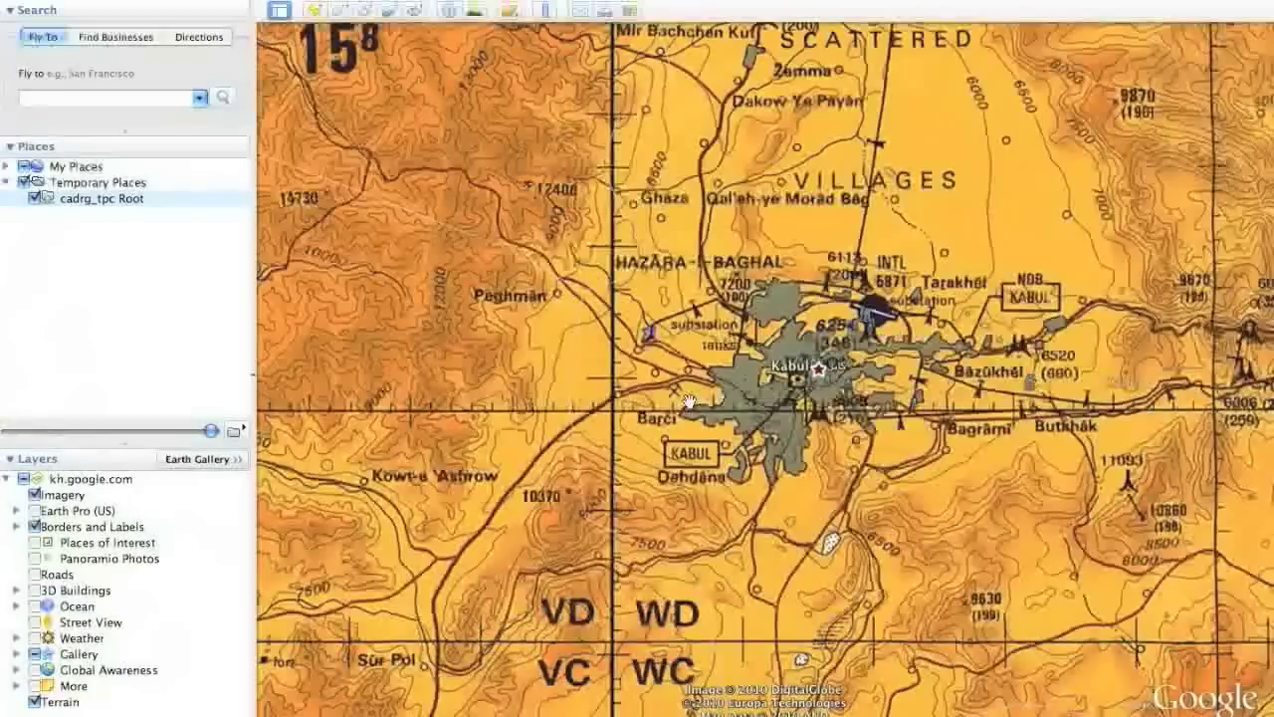
pyautogui.scroll(-3, 689, 400)
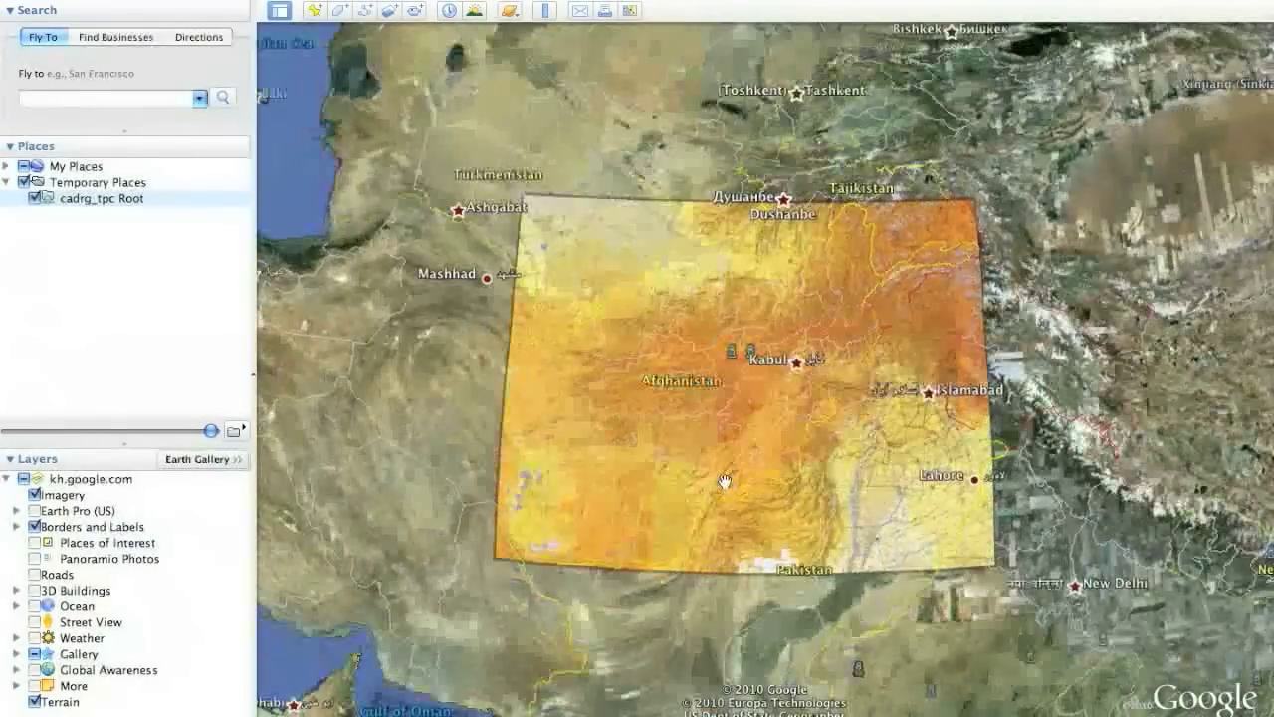
pyautogui.scroll(1, 725, 482)
pyautogui.scroll(3, 725, 481)
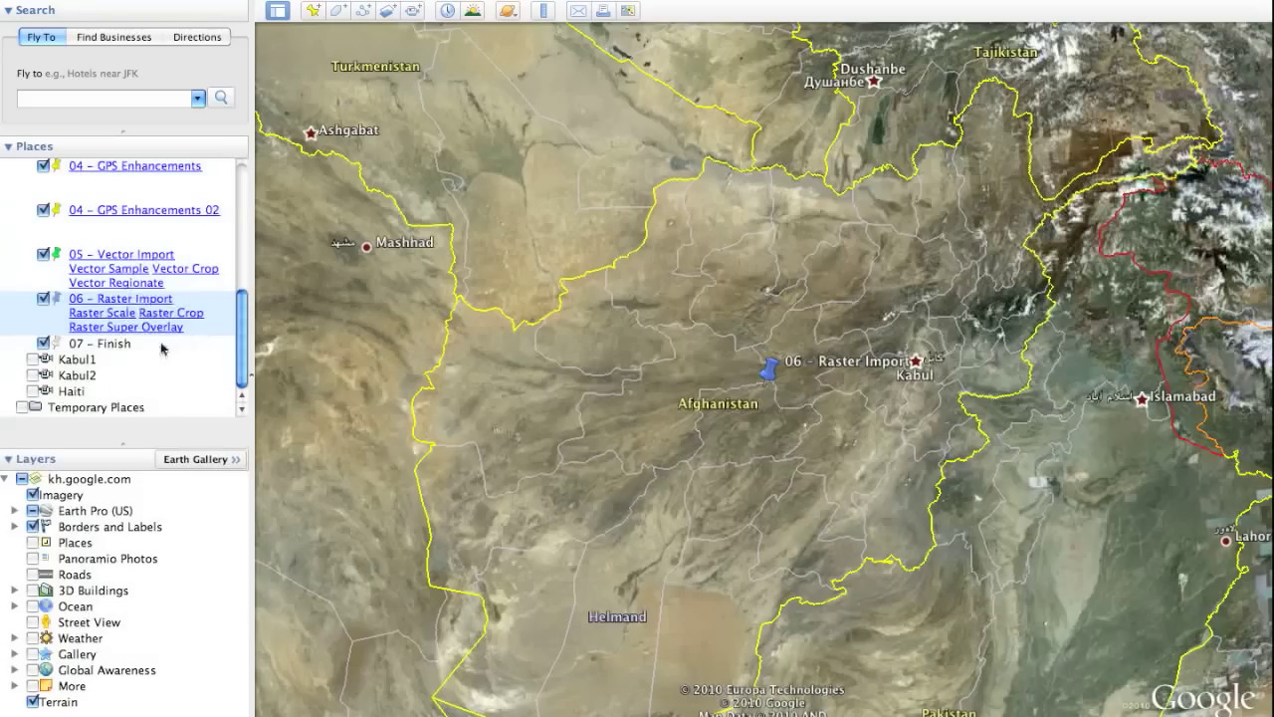
pyautogui.doubleClick(160, 343)
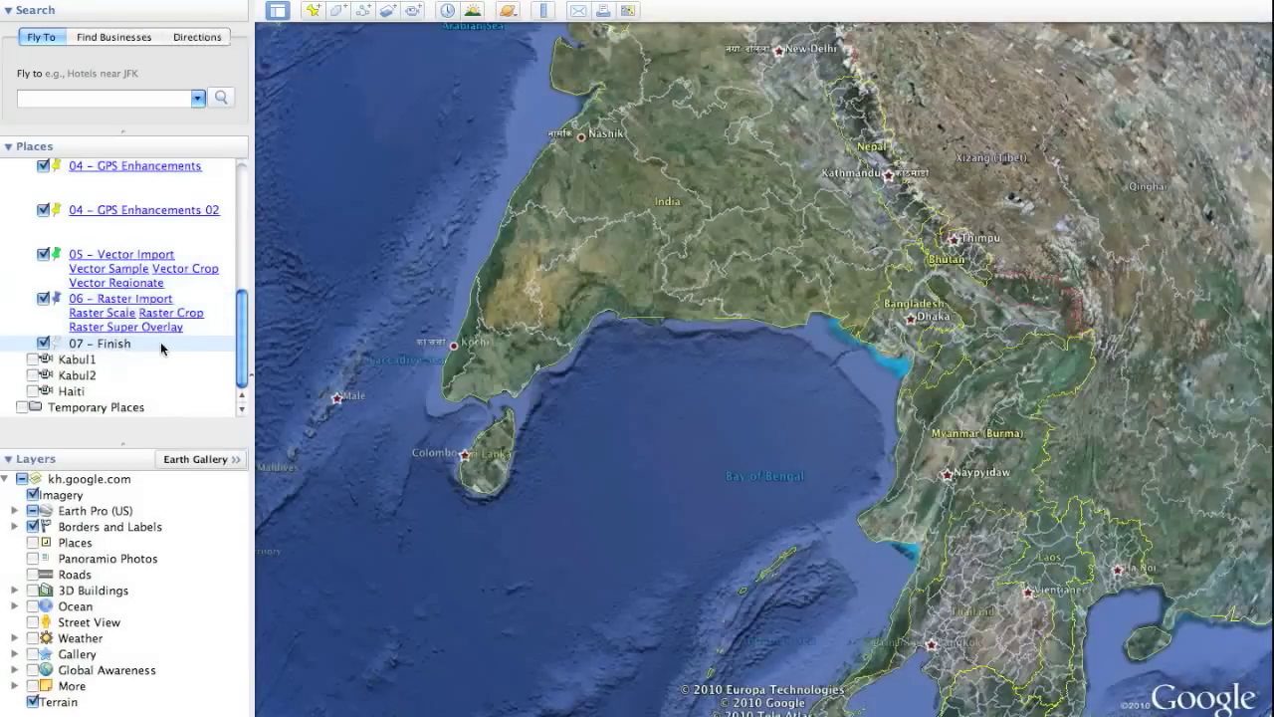